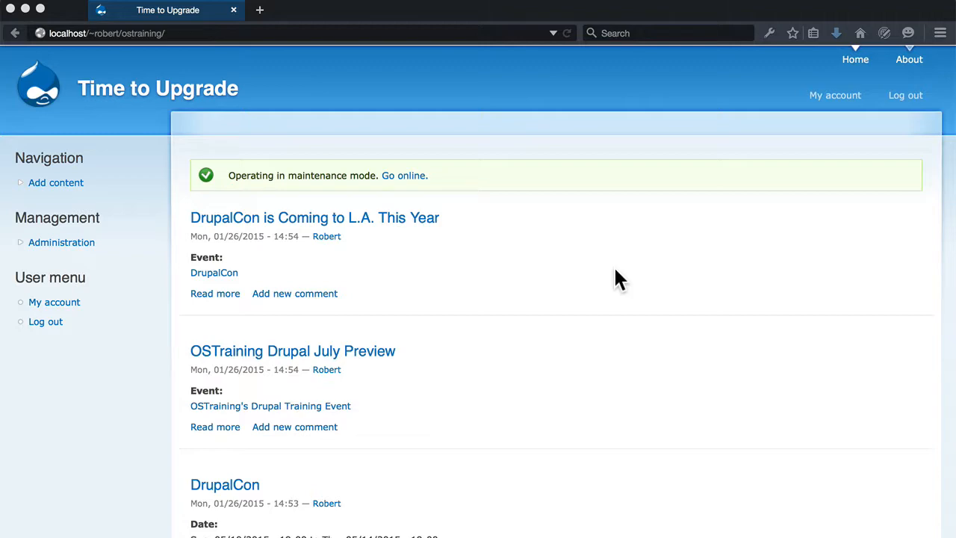
key("super+Tab")
key("super+Tab")
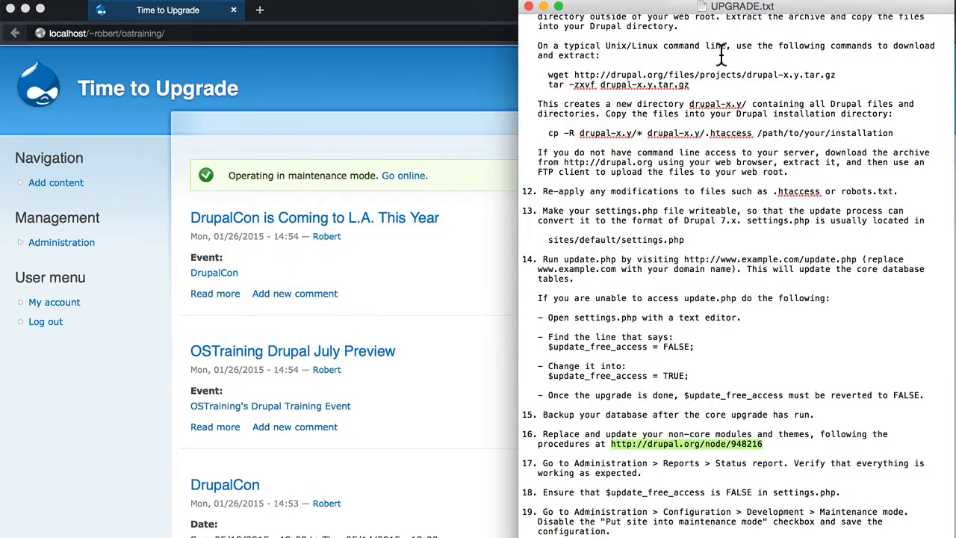
left_click(702, 306)
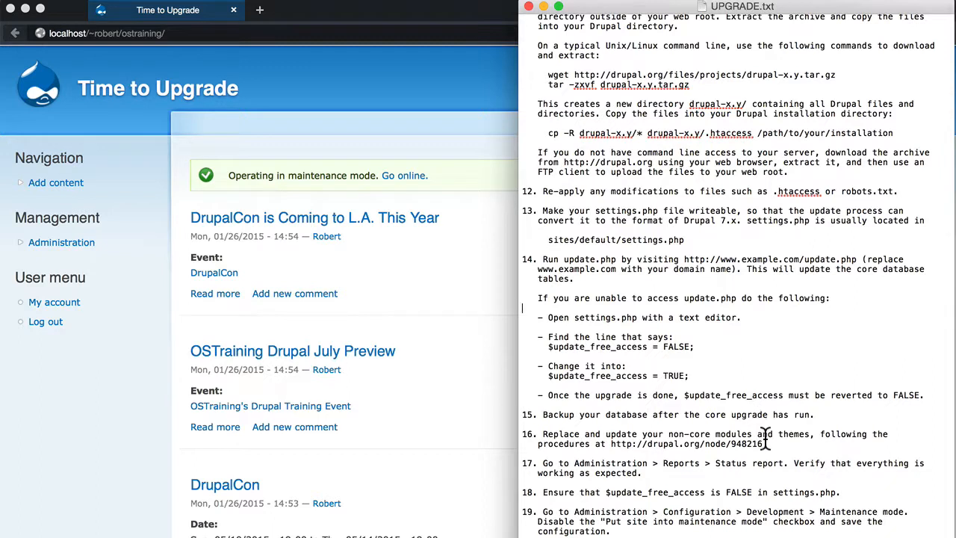
left_click_drag(762, 444, 614, 446)
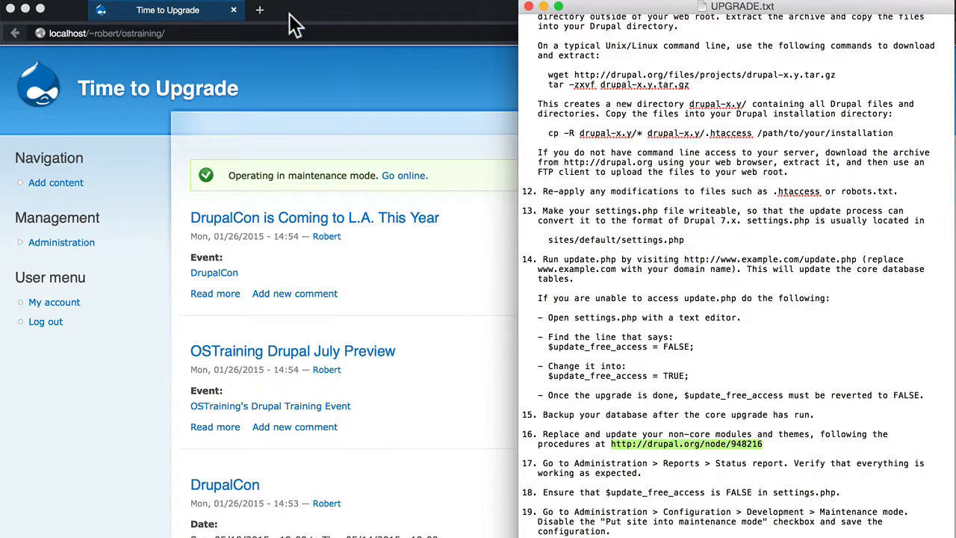
left_click(263, 7)
left_click(263, 8)
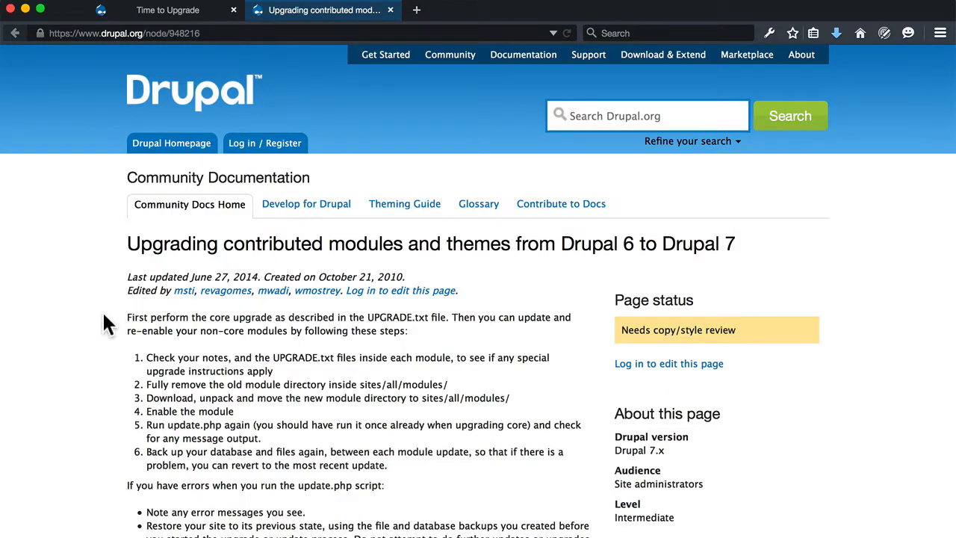
scroll(103, 313, "down", 1)
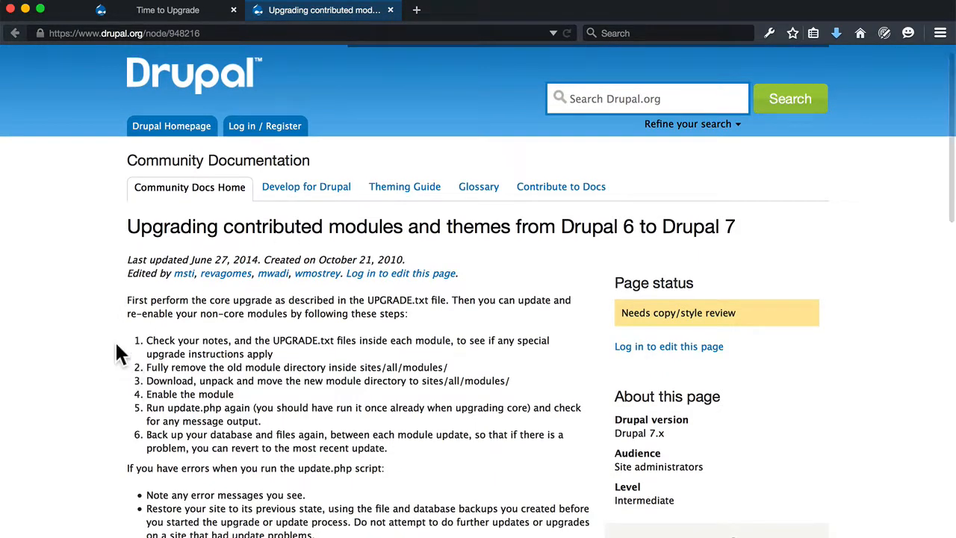
scroll(116, 347, "up", 1)
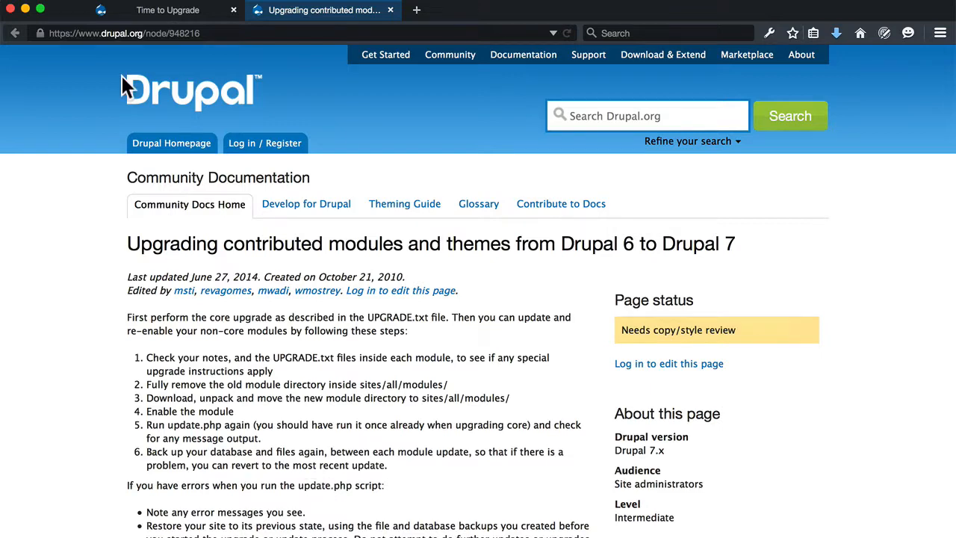
Return to the Time to Upgrade site and open the ostraining site's sites/all/modules folder in Finder
left_click(177, 13)
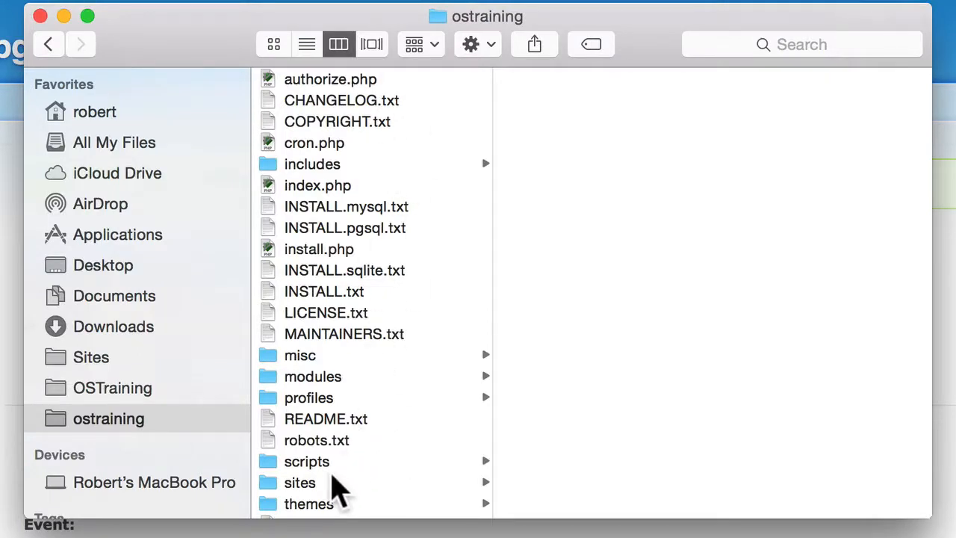
left_click(316, 484)
left_click(591, 81)
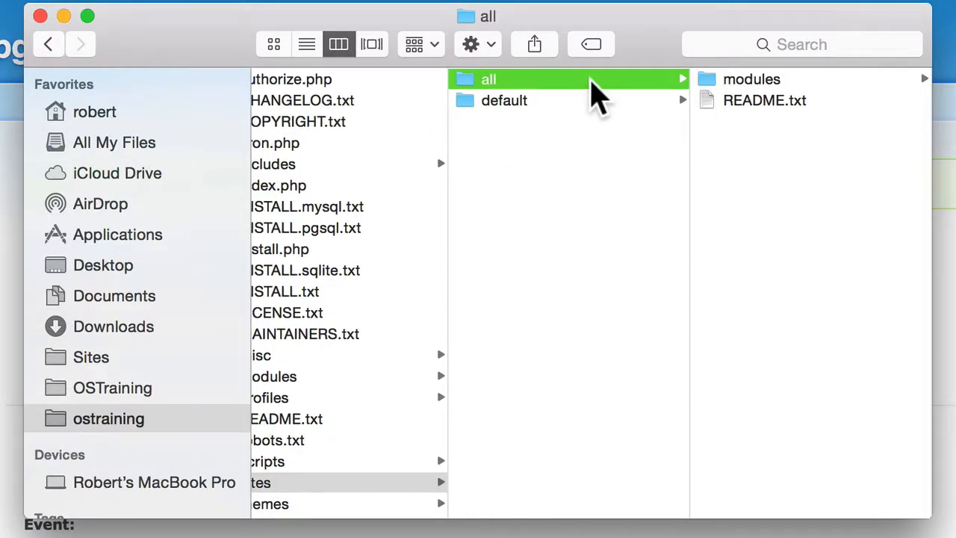
left_click(732, 81)
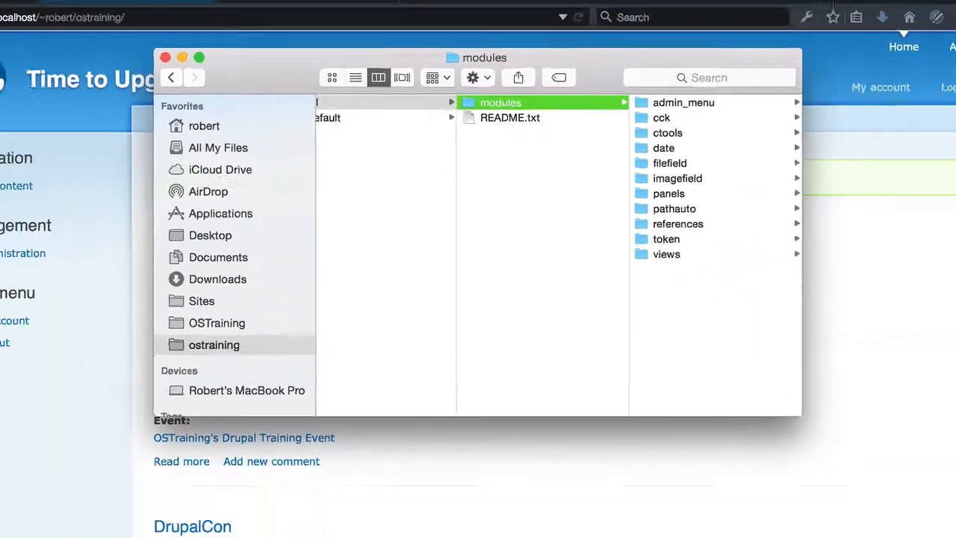
Check the contributed-module upgrade instructions, and move the old admin_menu folder in sites/all/modules to the Trash
left_click(304, 15)
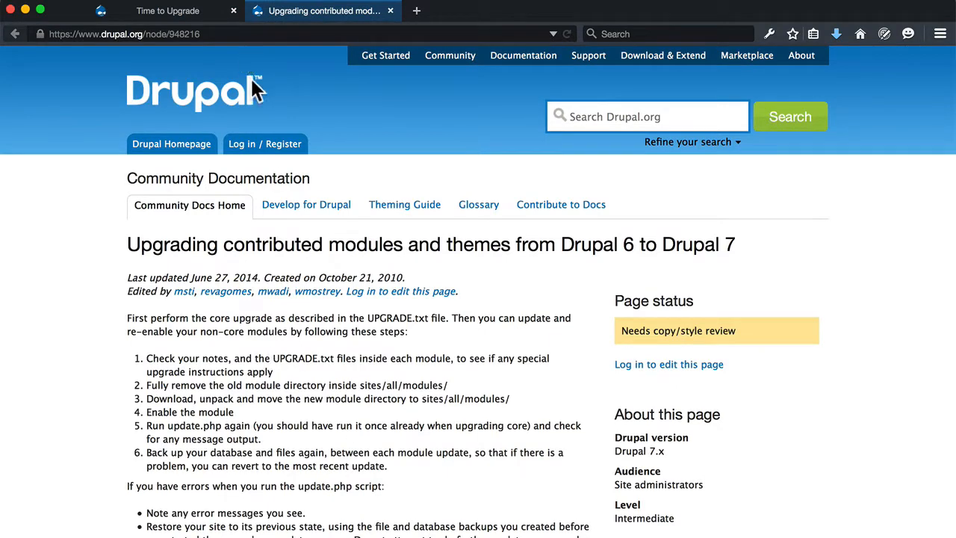
key("super+Tab")
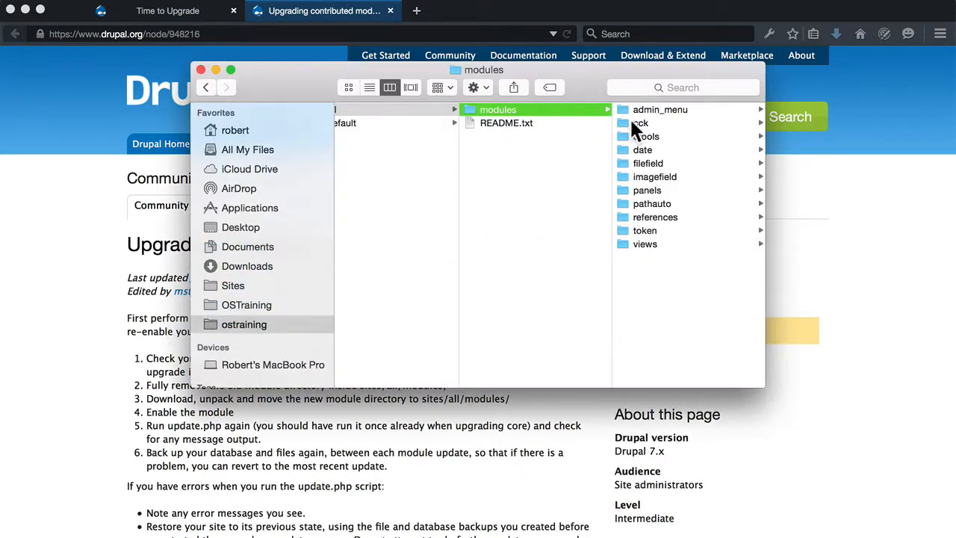
left_click(668, 112)
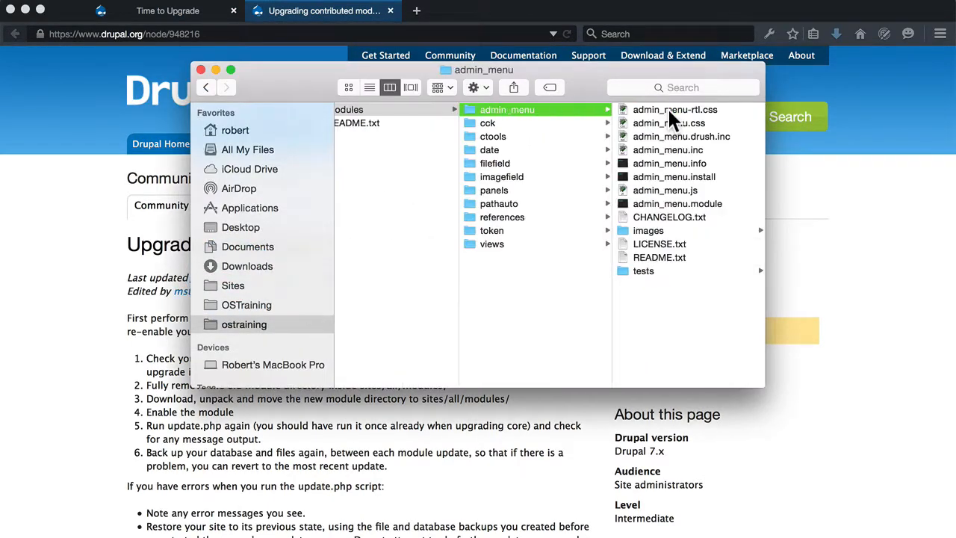
right_click(536, 109)
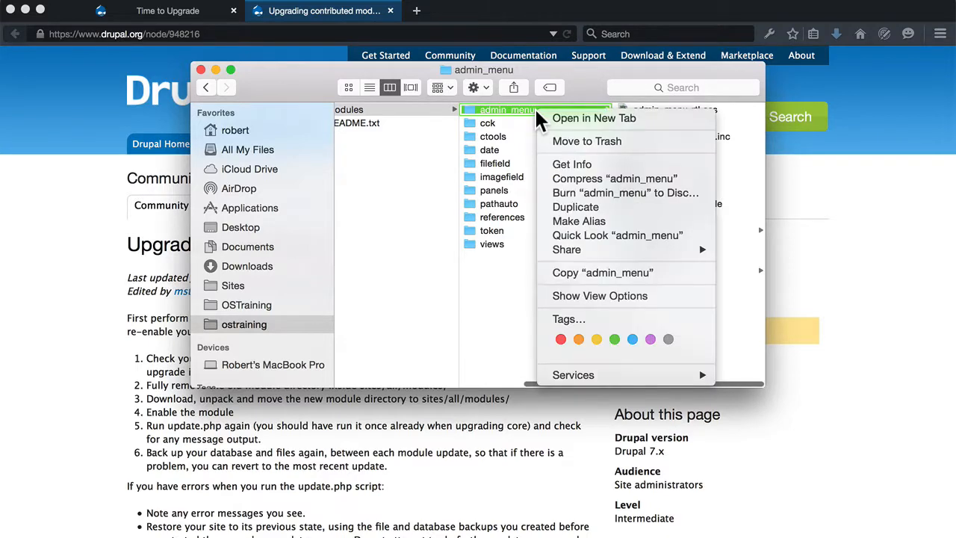
left_click(560, 142)
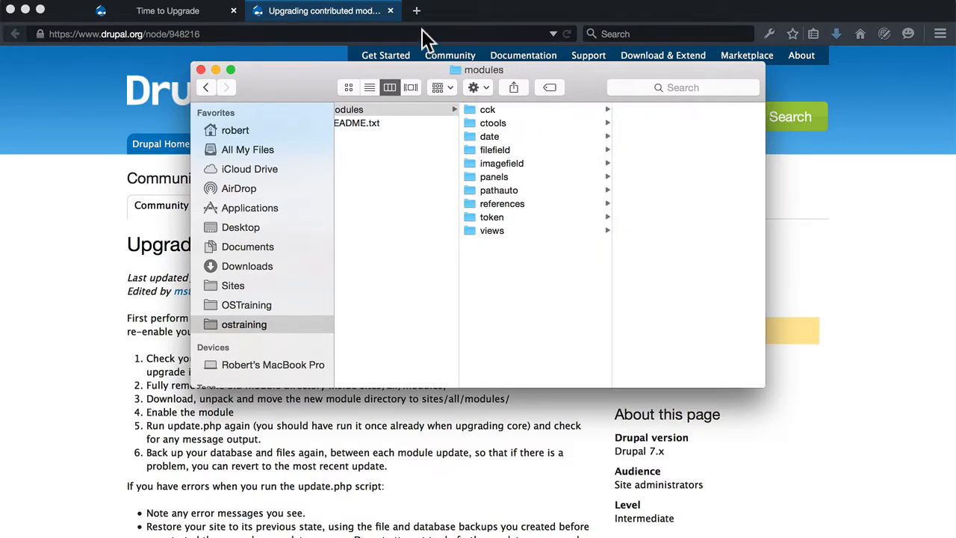
Search the web for "drupal administration menu" in a new browser tab and open the module's Drupal.org project page
left_click(419, 13)
left_click(637, 37)
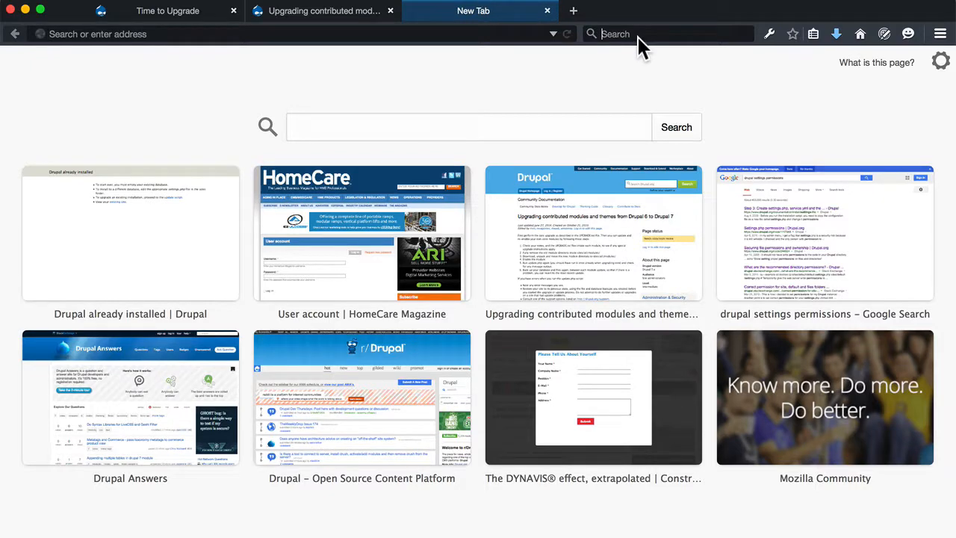
type("drupal ")
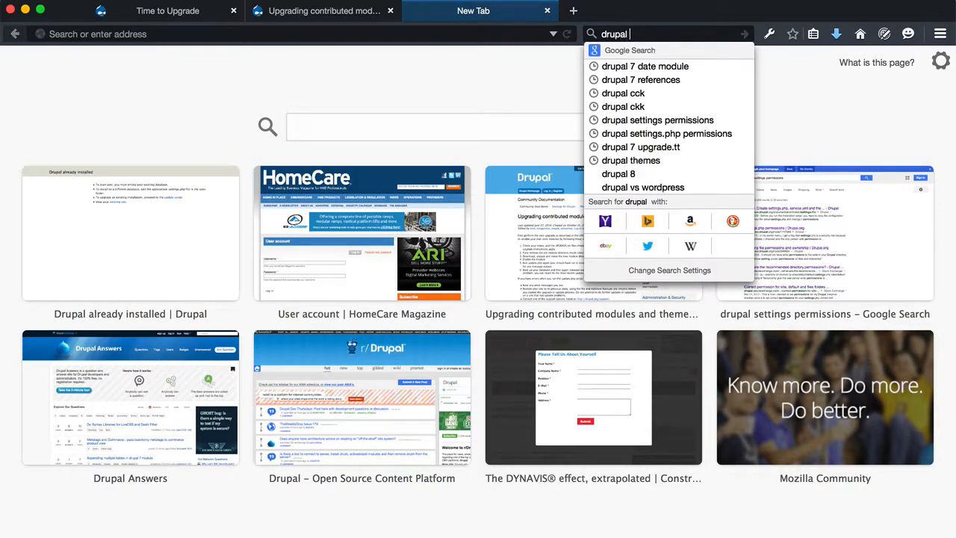
type("administr")
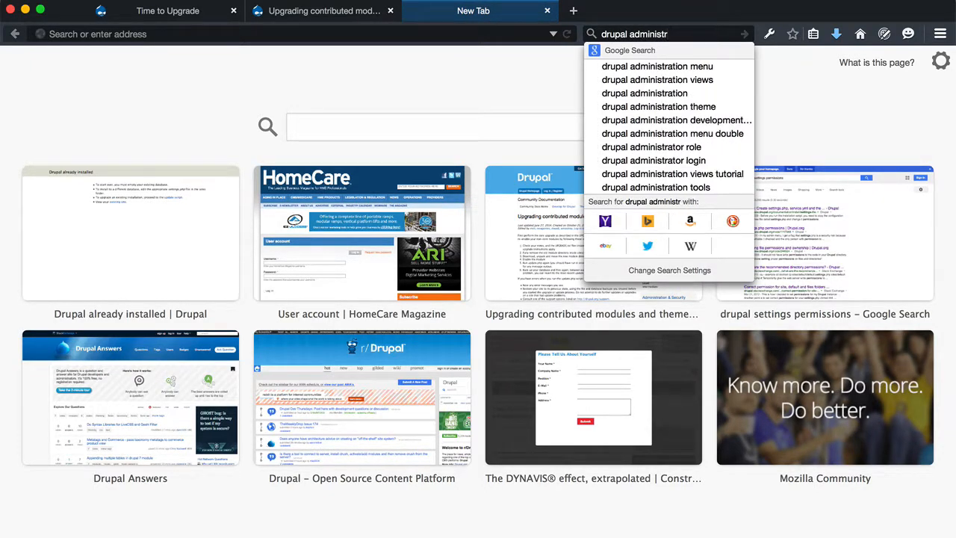
left_click(638, 66)
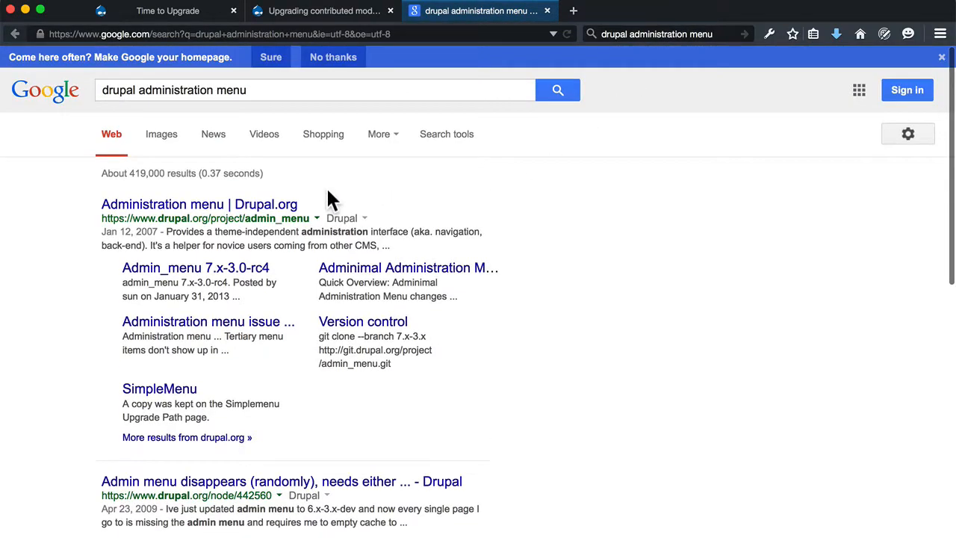
left_click(192, 211)
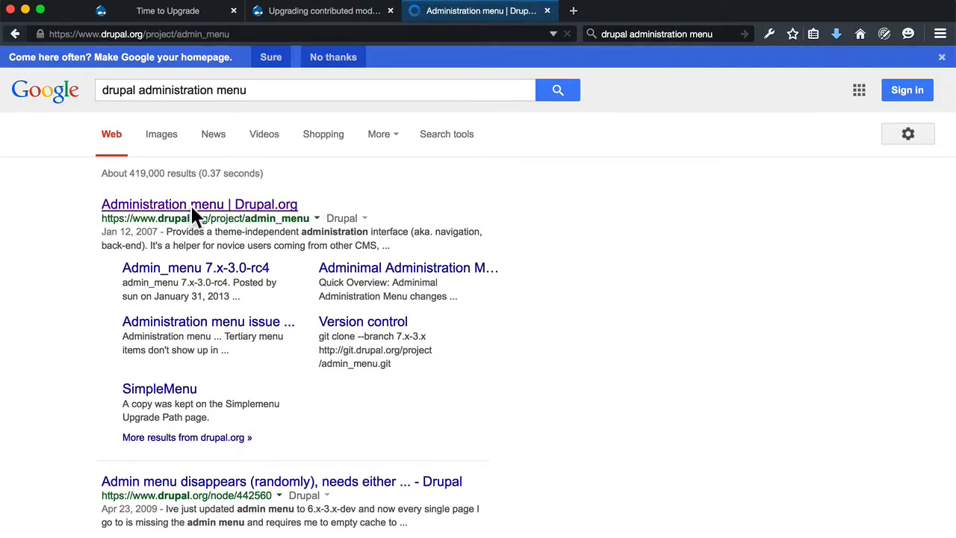
Save the recommended 7.x-3.0-rc5 tar.gz release of Administration menu to the Desktop
scroll(97, 176, "down", 5)
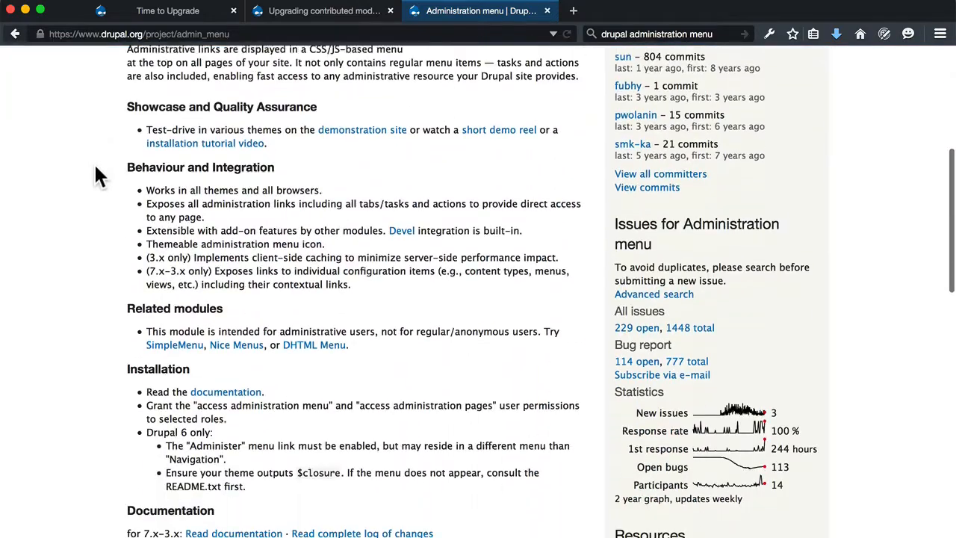
scroll(97, 176, "down", 9)
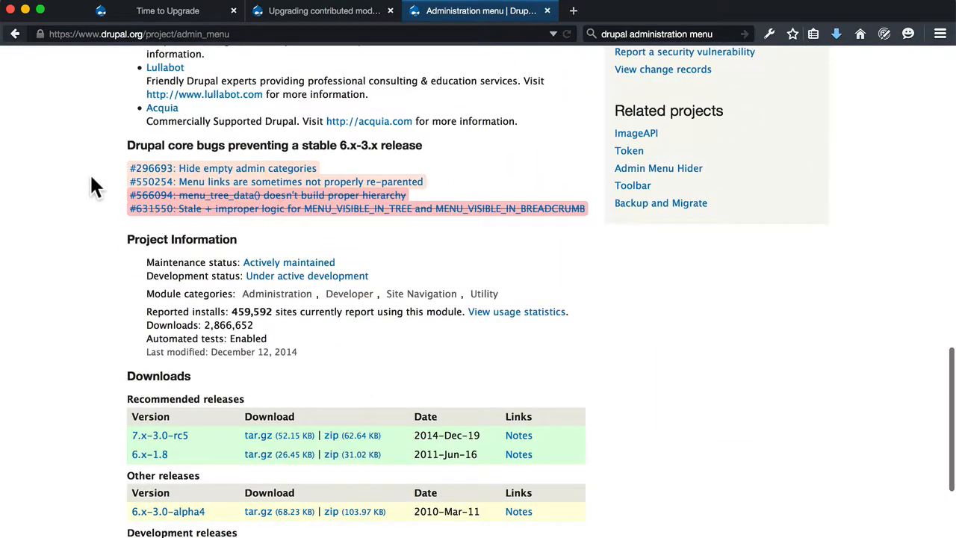
right_click(265, 438)
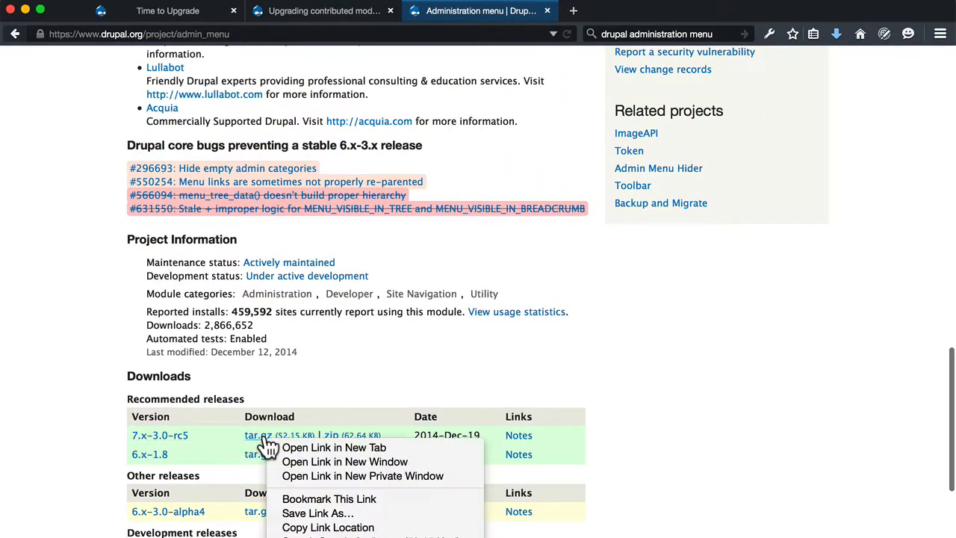
left_click(303, 514)
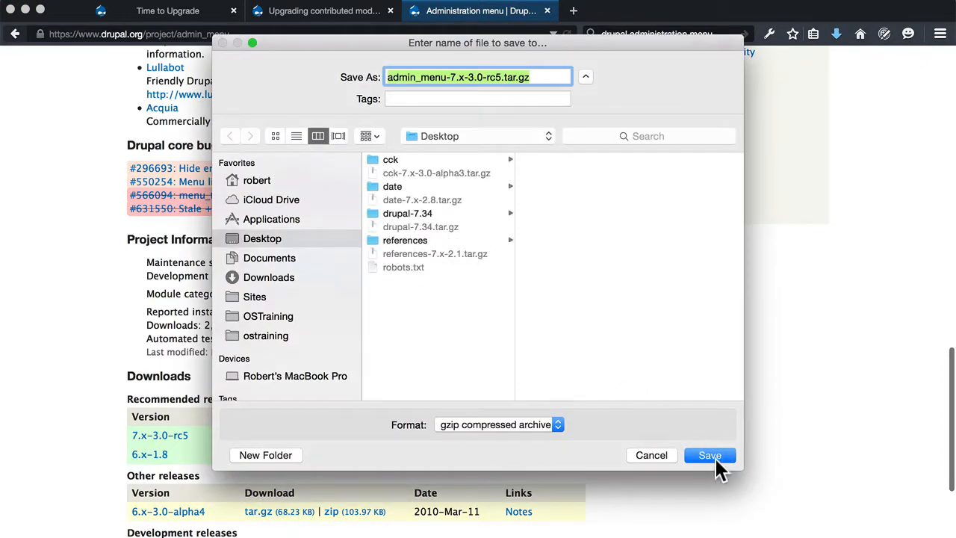
left_click(710, 456)
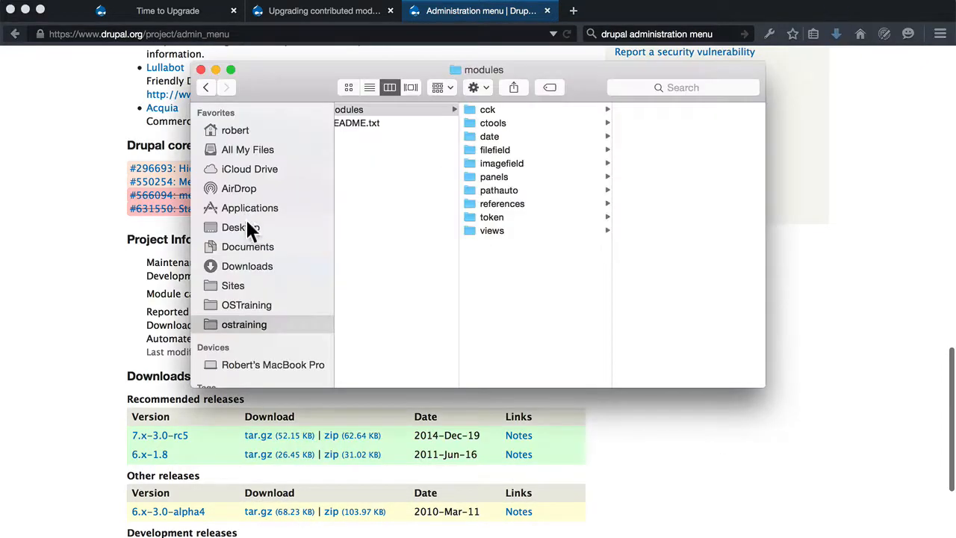
Extract the admin_menu-7.x-3.0-rc5.tar.gz archive on the Desktop in Finder
left_click(245, 224)
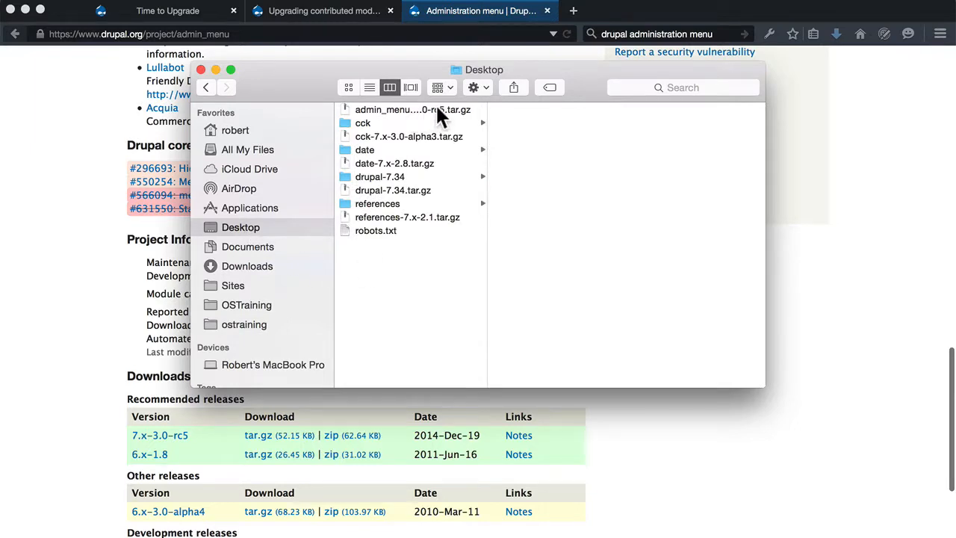
left_click(423, 109)
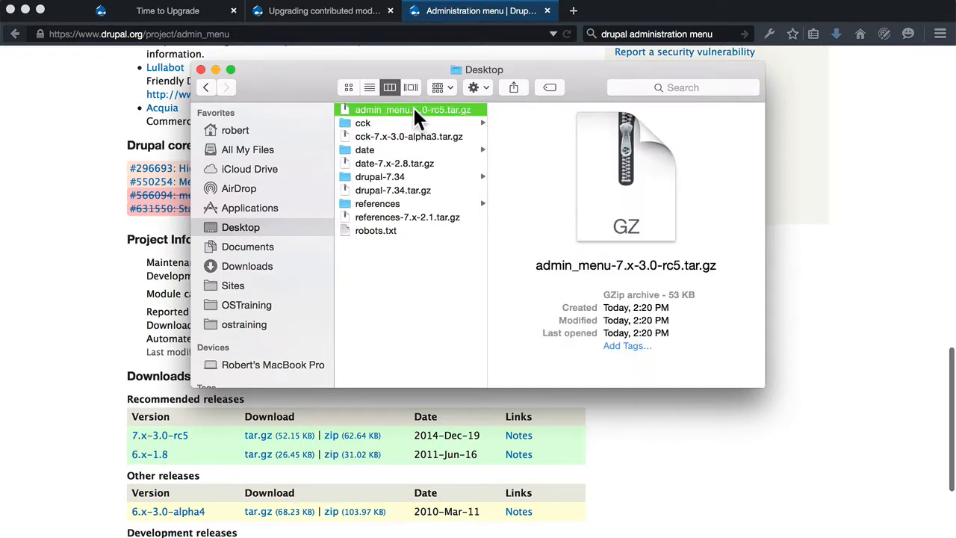
double_click(413, 106)
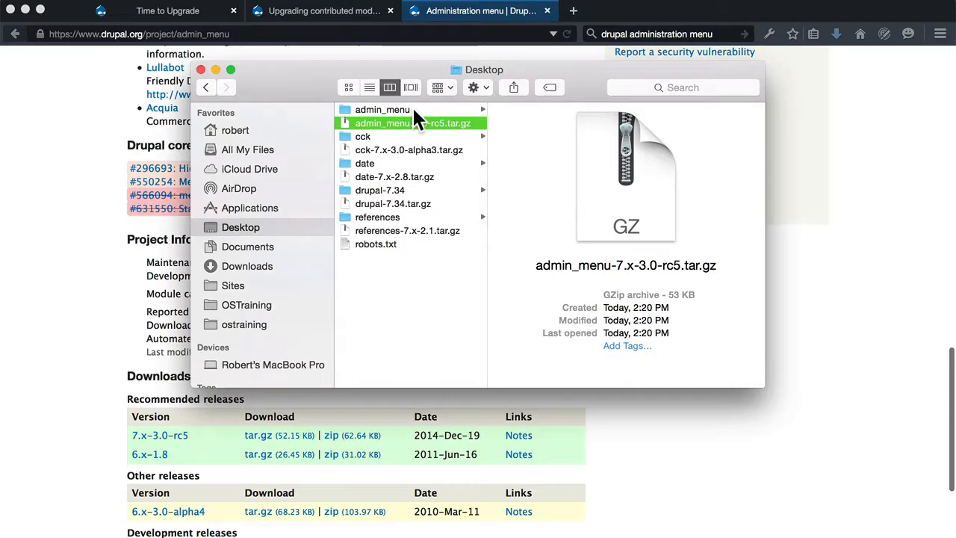
Copy the extracted admin_menu folder from the Desktop into the ostraining site's sites/all/modules folder
left_click(412, 110)
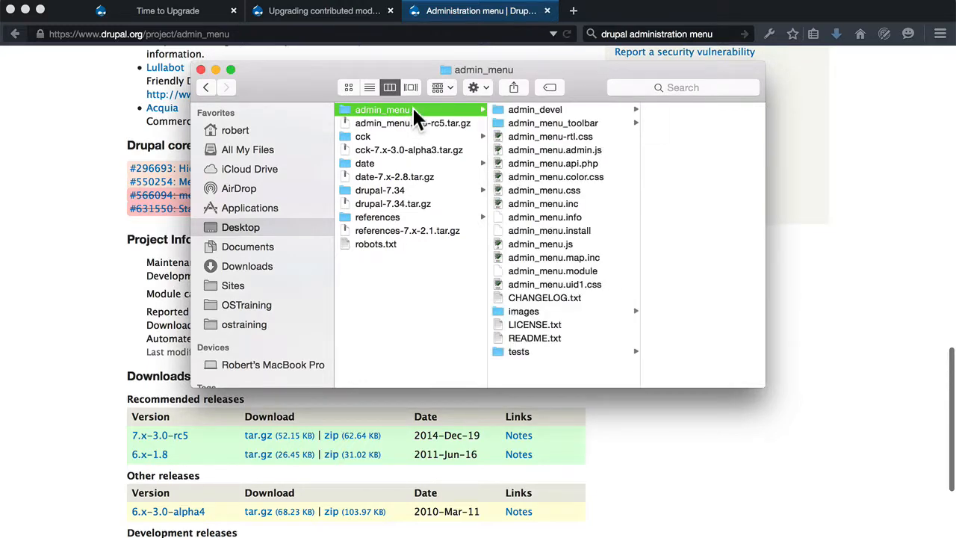
right_click(412, 106)
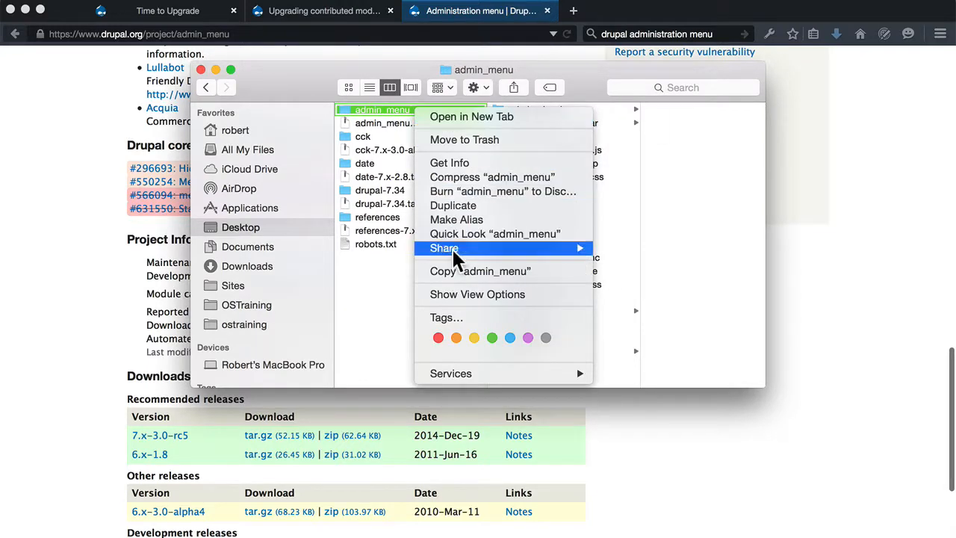
left_click(453, 271)
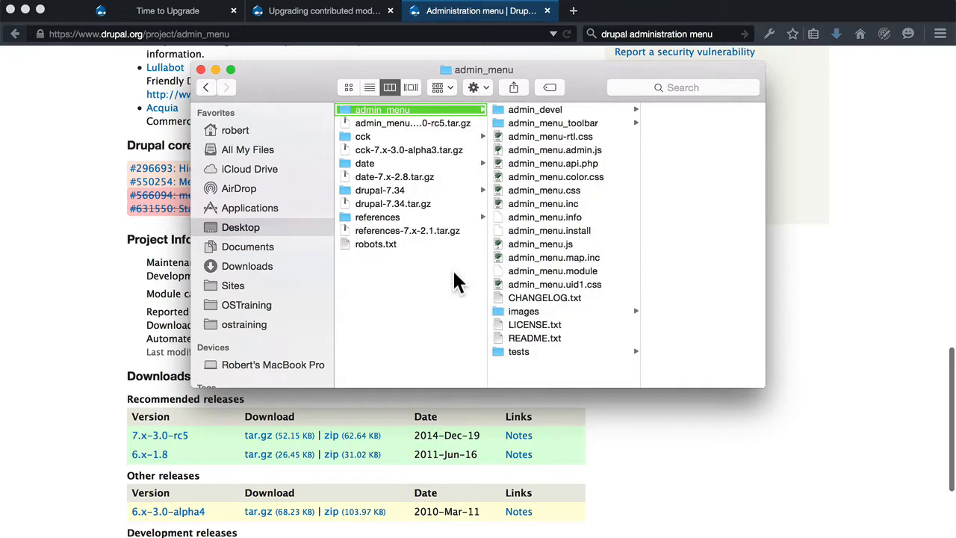
left_click(264, 325)
left_click(360, 365)
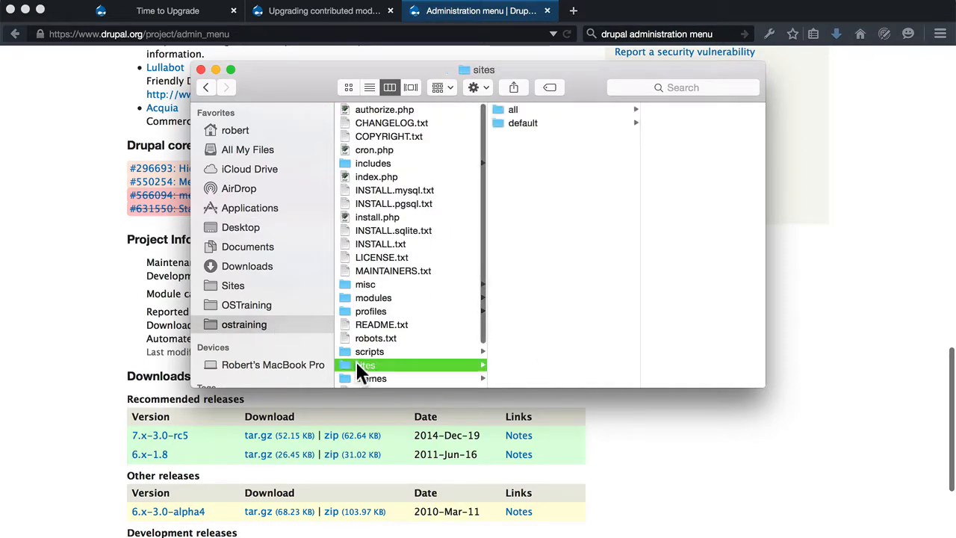
left_click(509, 109)
left_click(624, 109)
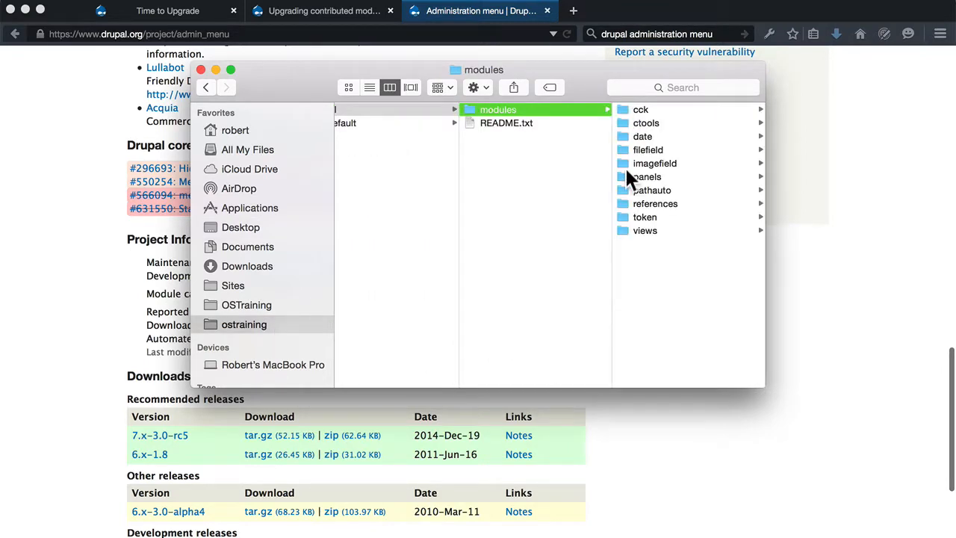
right_click(651, 263)
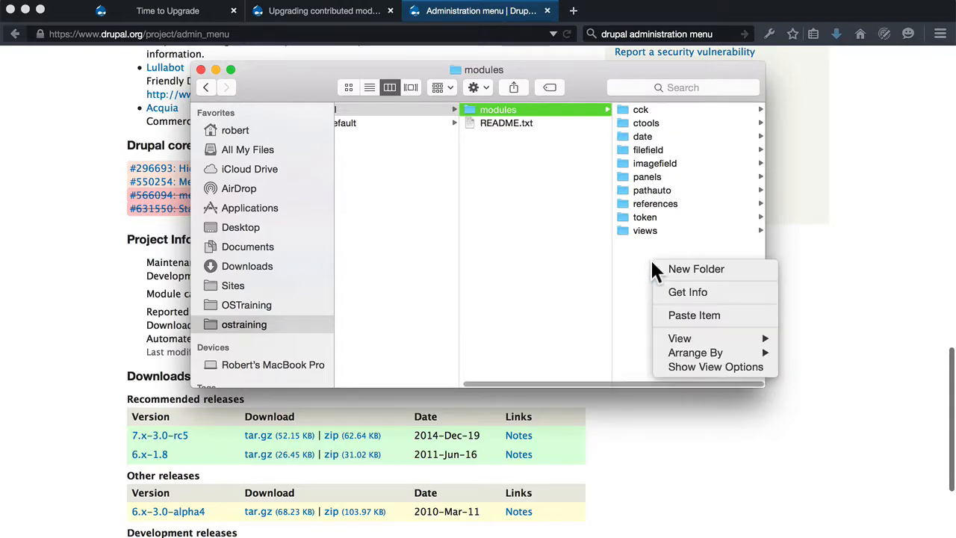
left_click(672, 316)
Return to the Time to Upgrade site in the browser and open its Modules administration page
left_click(188, 13)
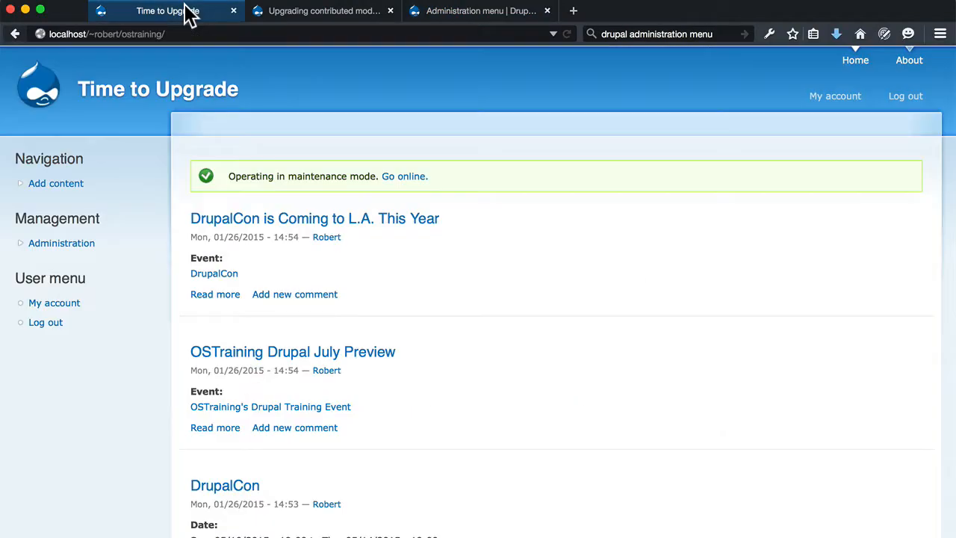
left_click(85, 255)
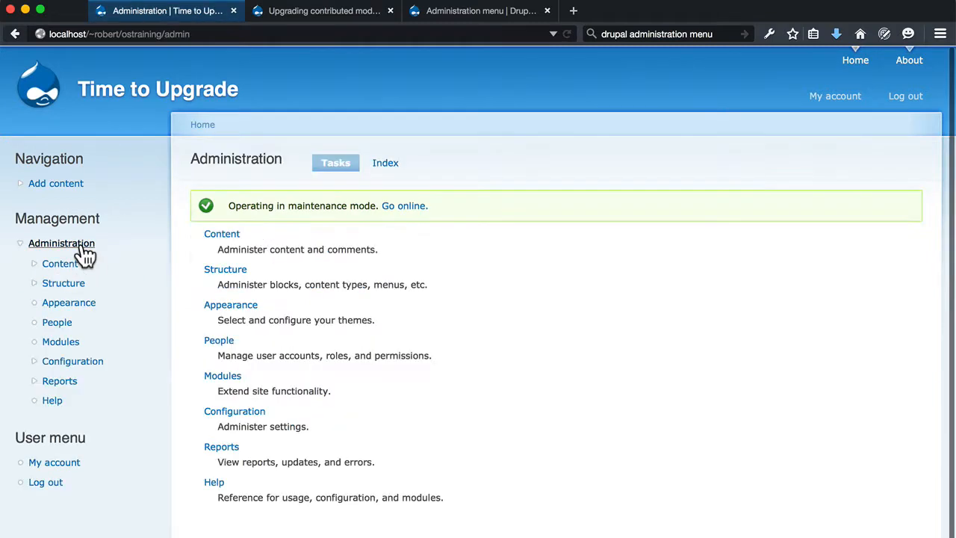
left_click(71, 343)
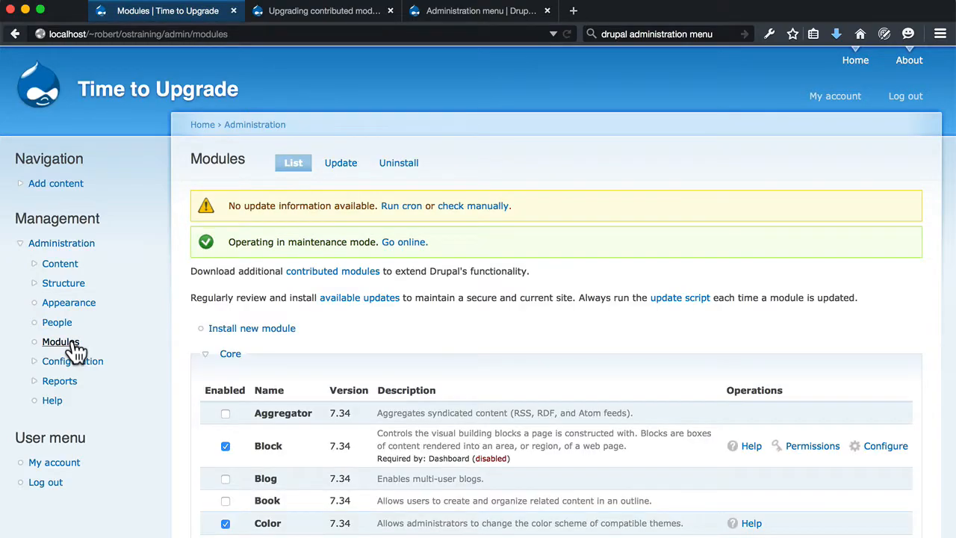
Enable the Administration menu and Administration menu Toolbar style modules and save the module configuration
scroll(470, 329, "down", 1)
scroll(472, 330, "down", 15)
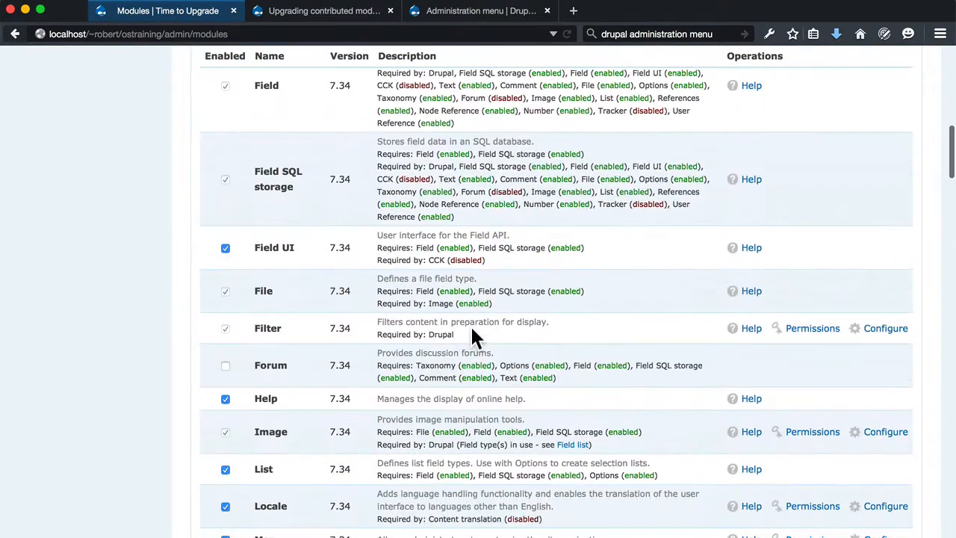
scroll(471, 330, "down", 5)
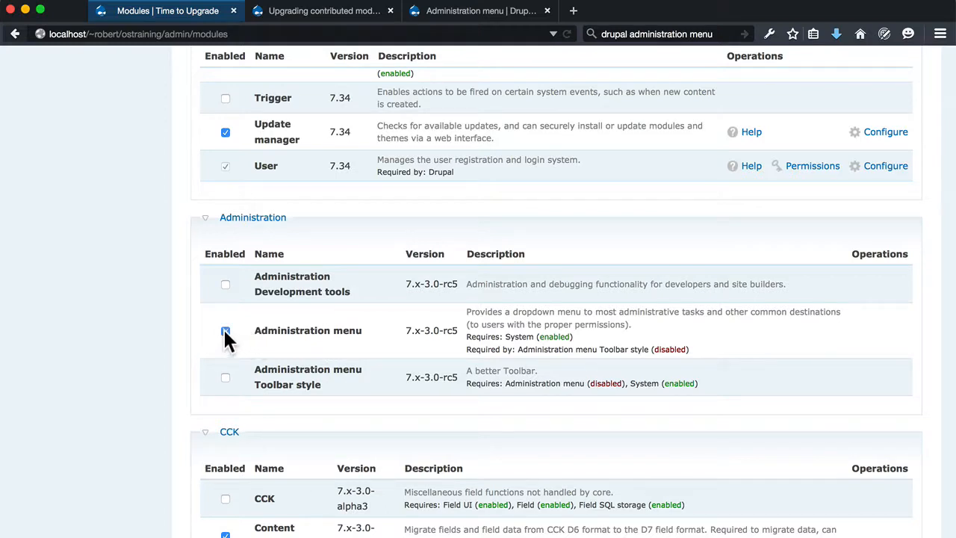
left_click(225, 378)
scroll(179, 348, "down", 20)
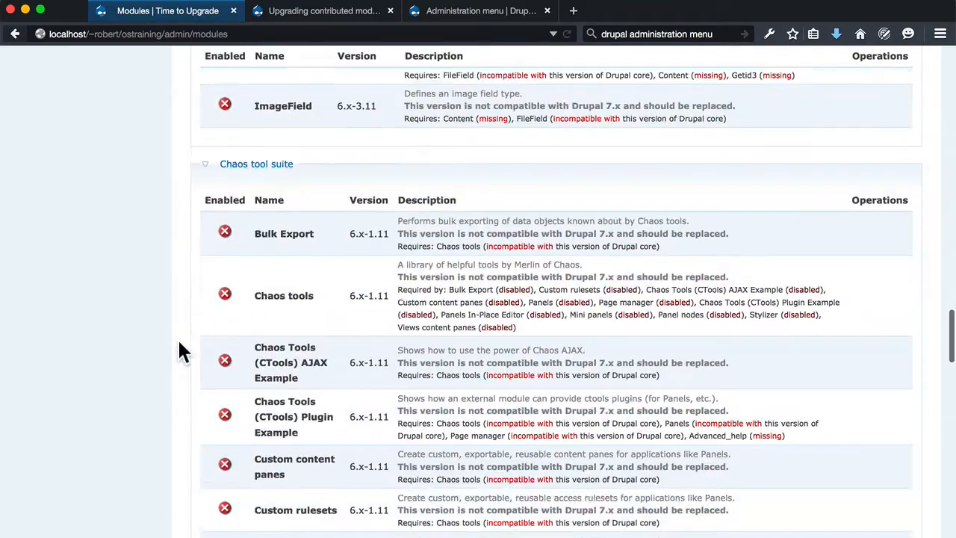
scroll(180, 349, "down", 3)
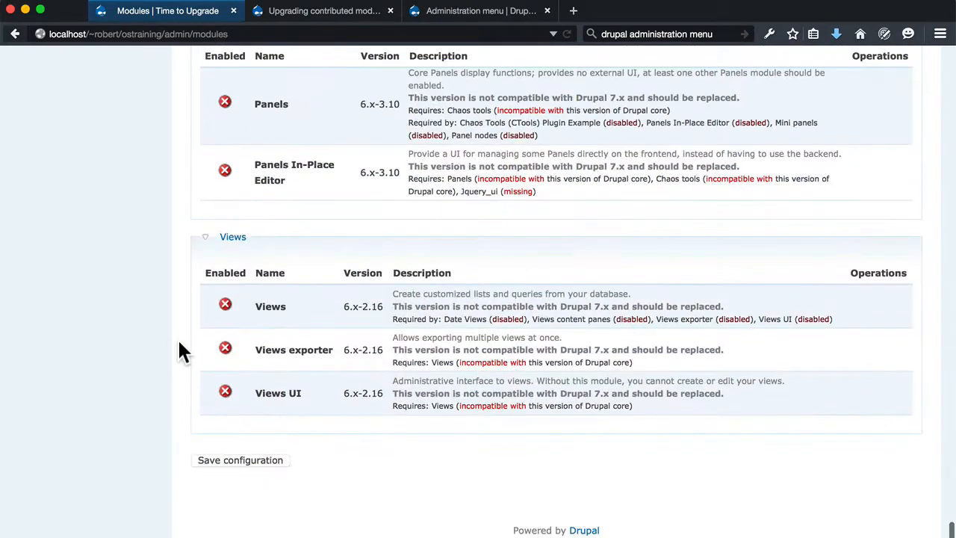
left_click(222, 460)
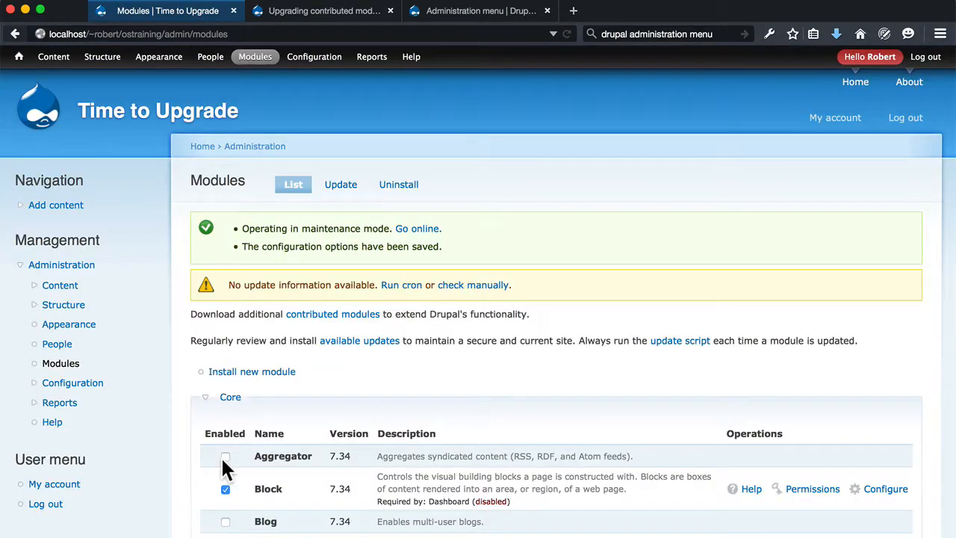
Run the site's update.php, apply the pending database updates, and return to the front page
mouse_move(156, 65)
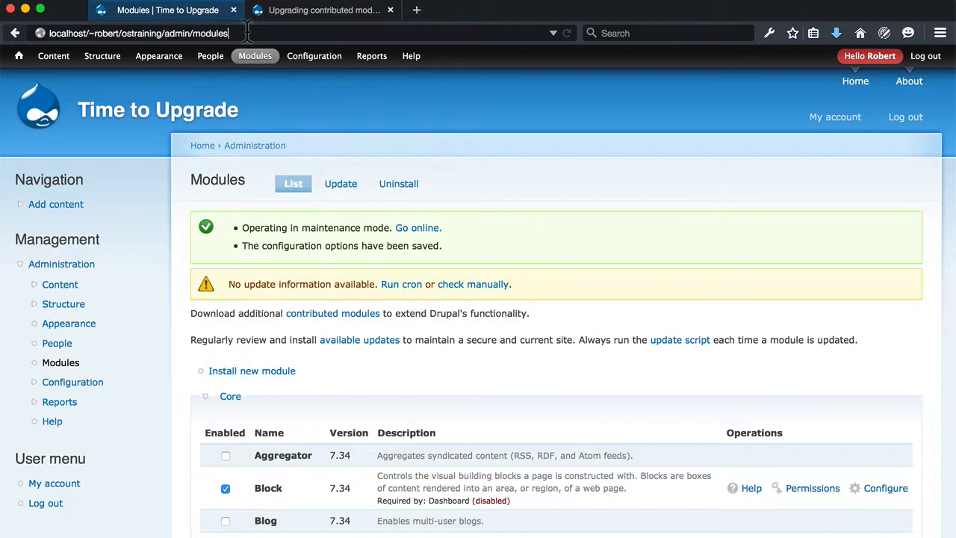
left_click_drag(168, 38, 164, 42)
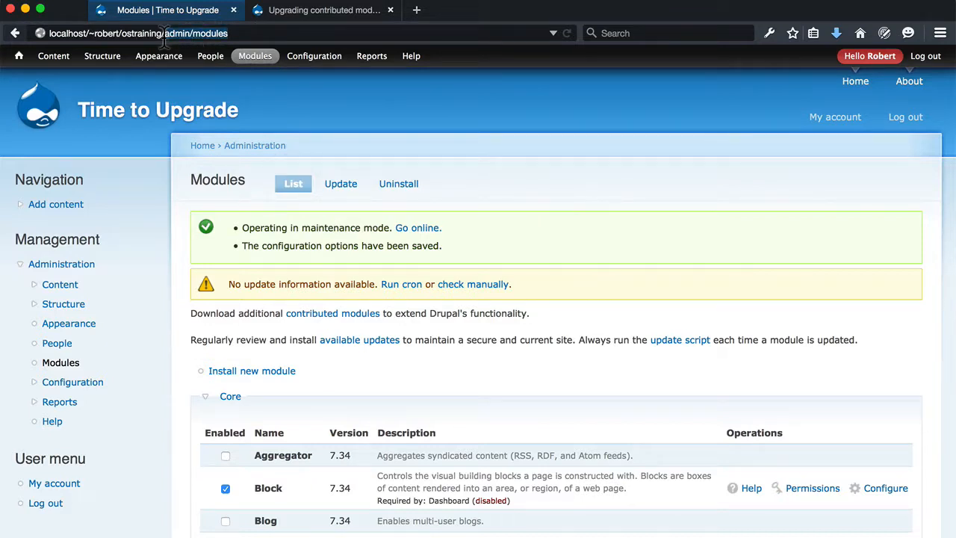
type("update.php")
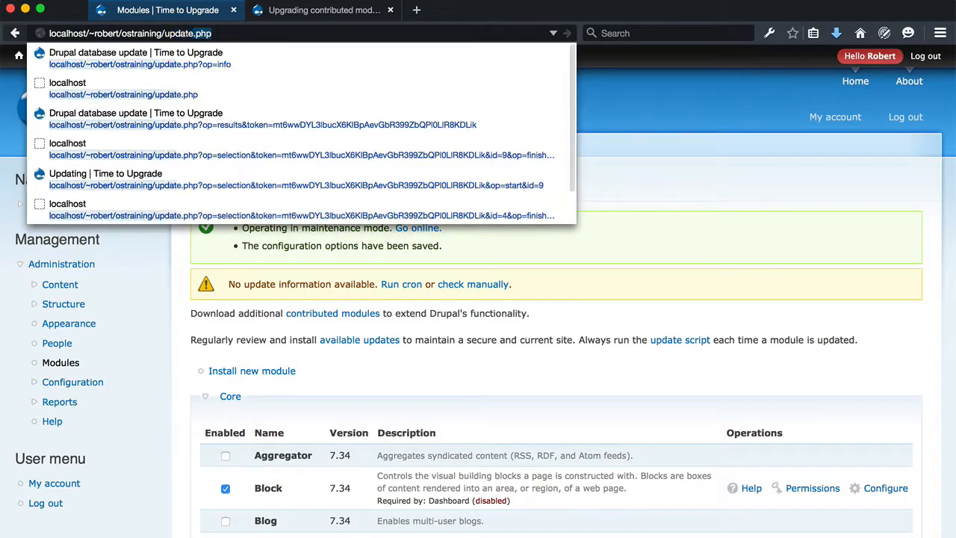
key("Return")
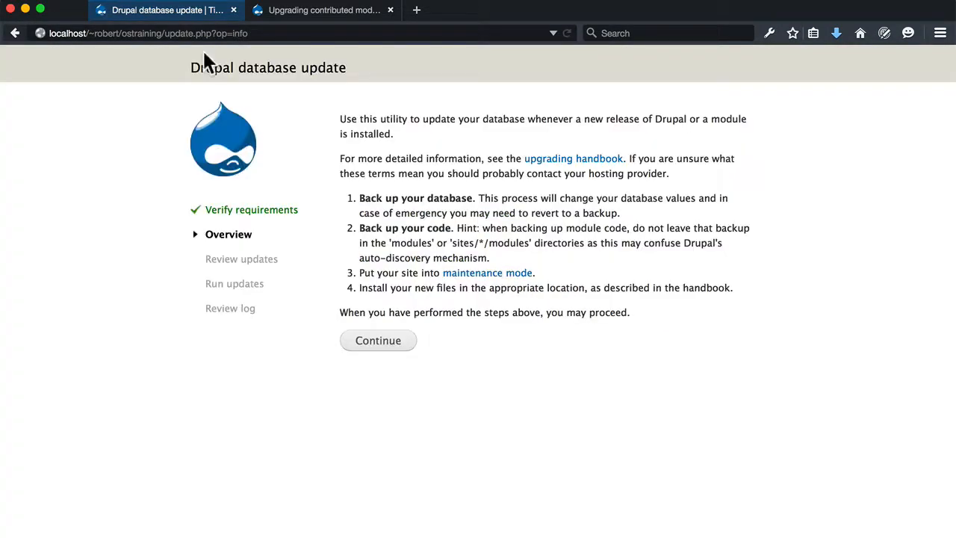
left_click(375, 343)
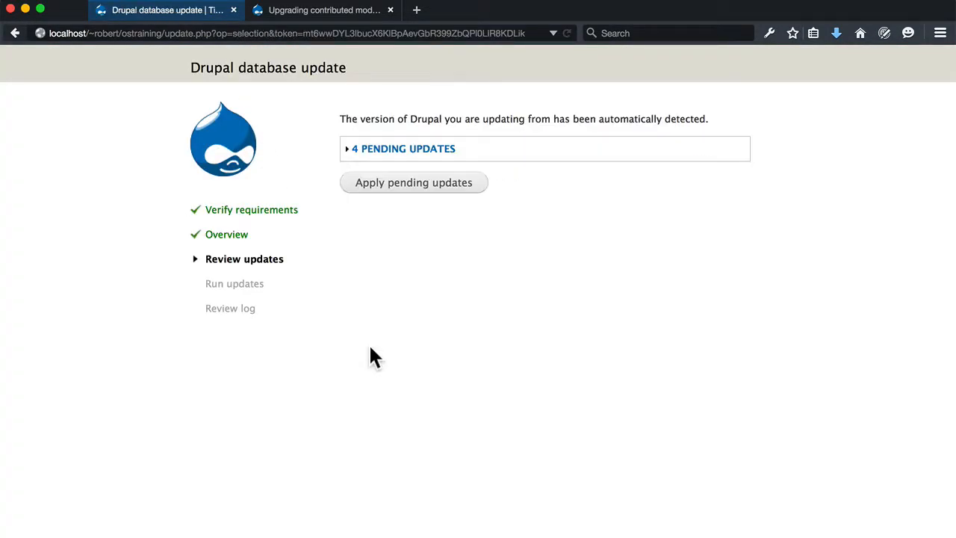
left_click(391, 185)
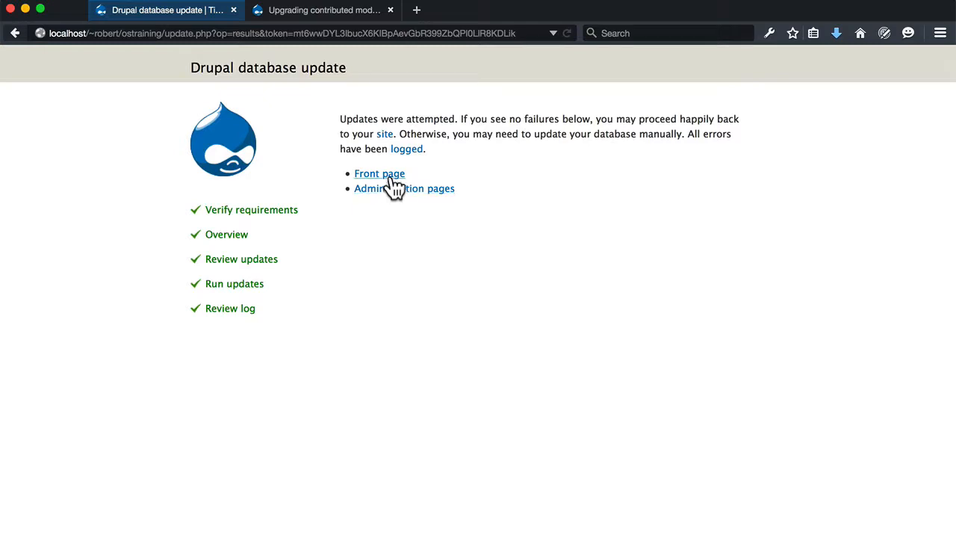
left_click(392, 178)
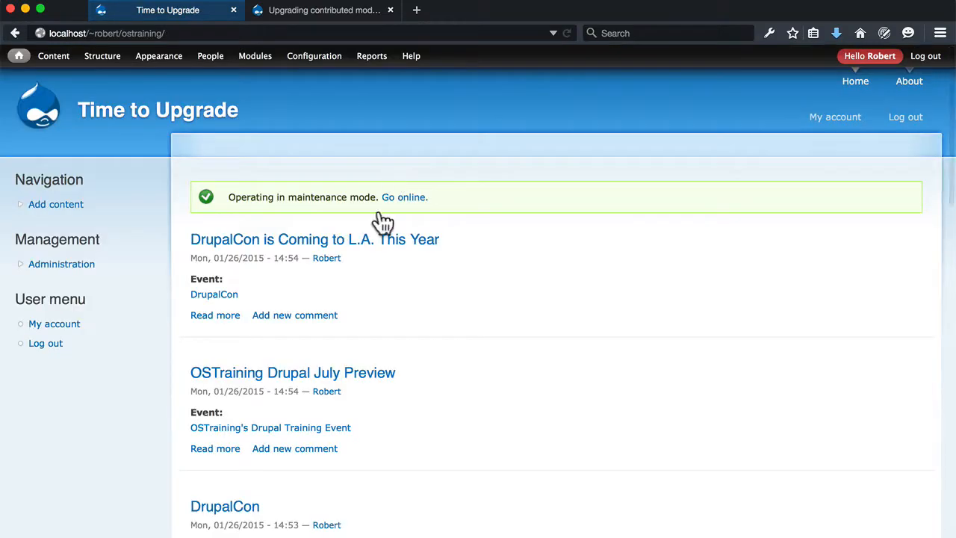
key("super+Tab")
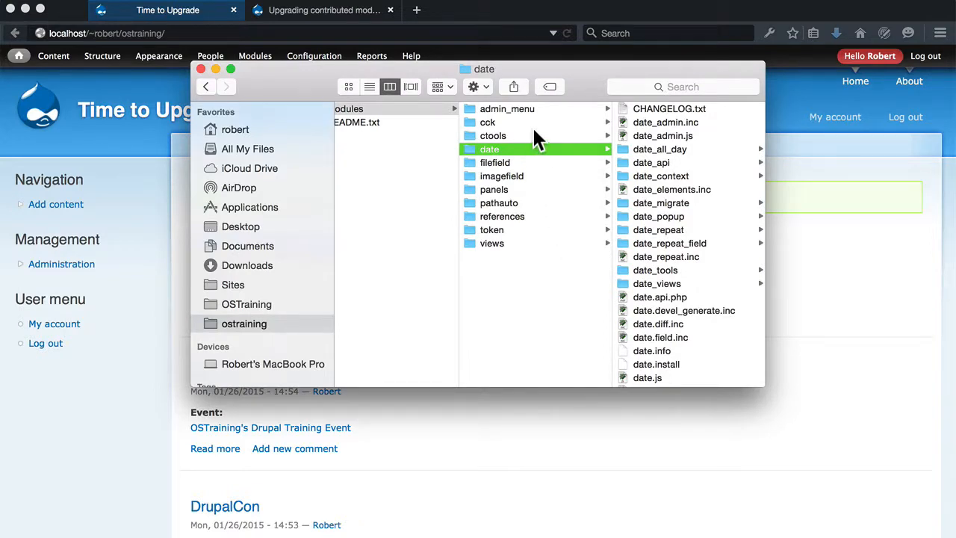
left_click(533, 135)
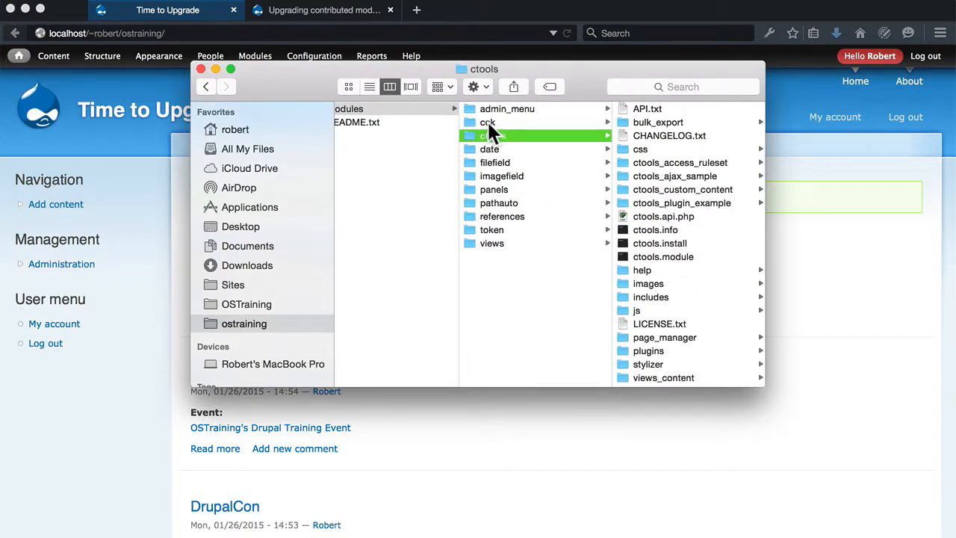
right_click(508, 142)
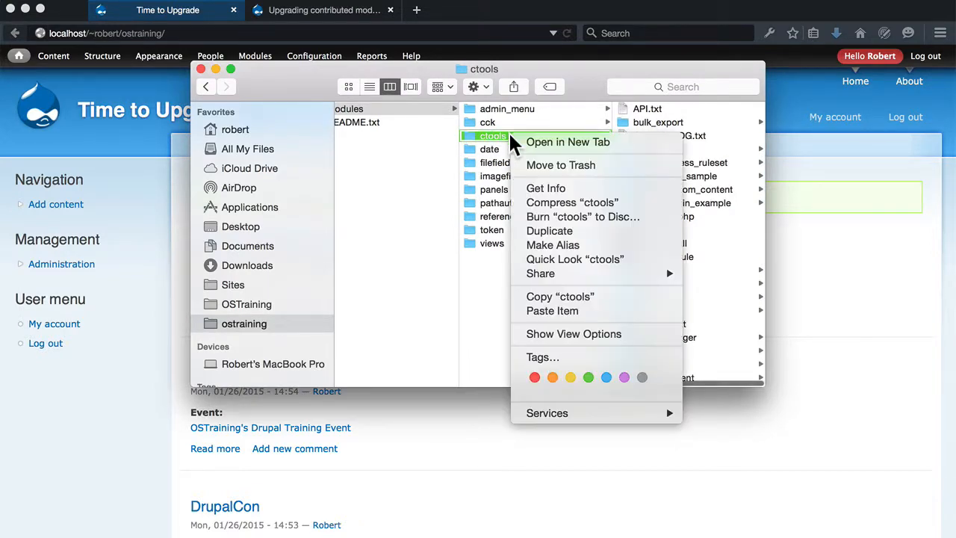
left_click(482, 134)
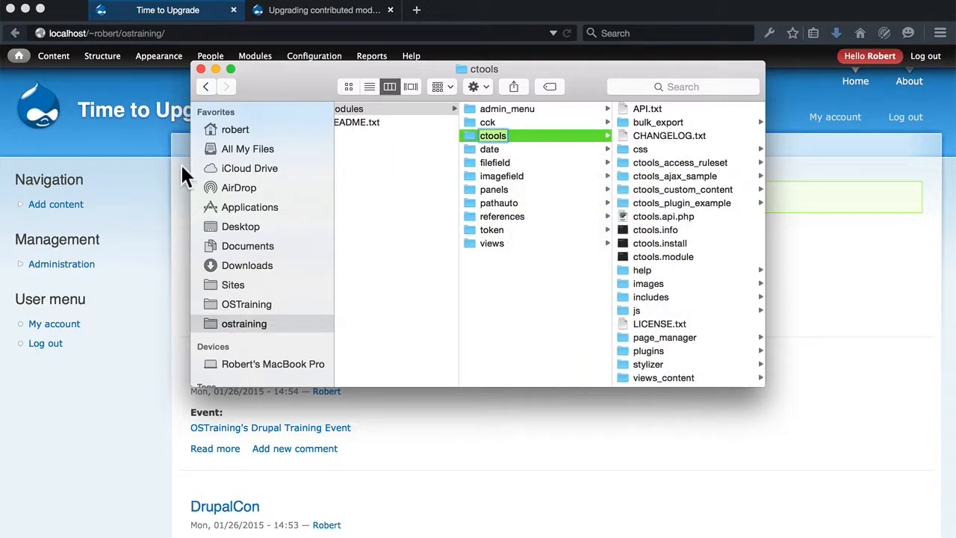
left_click(169, 232)
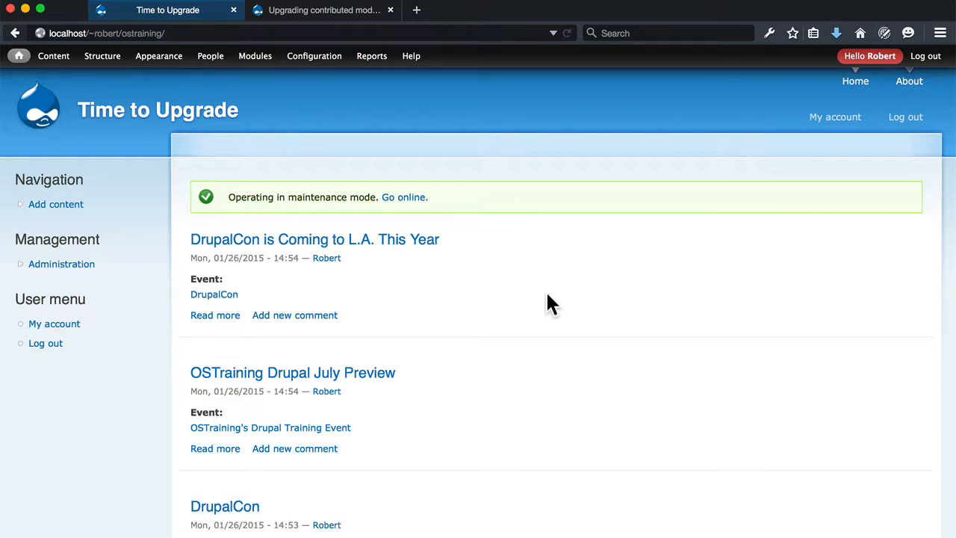
Switch to Finder and move the old ctools folder in the site's modules folder to the Trash
key("super+Tab")
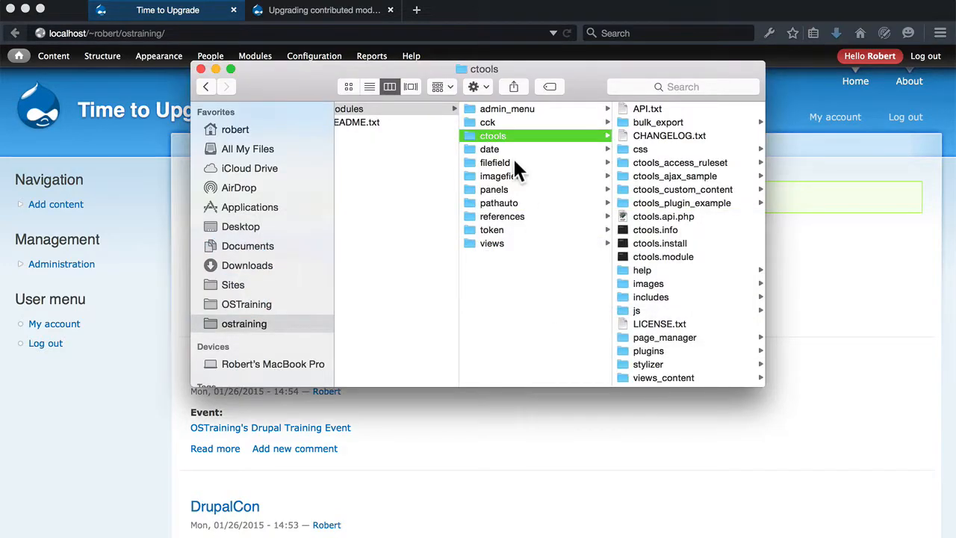
right_click(509, 132)
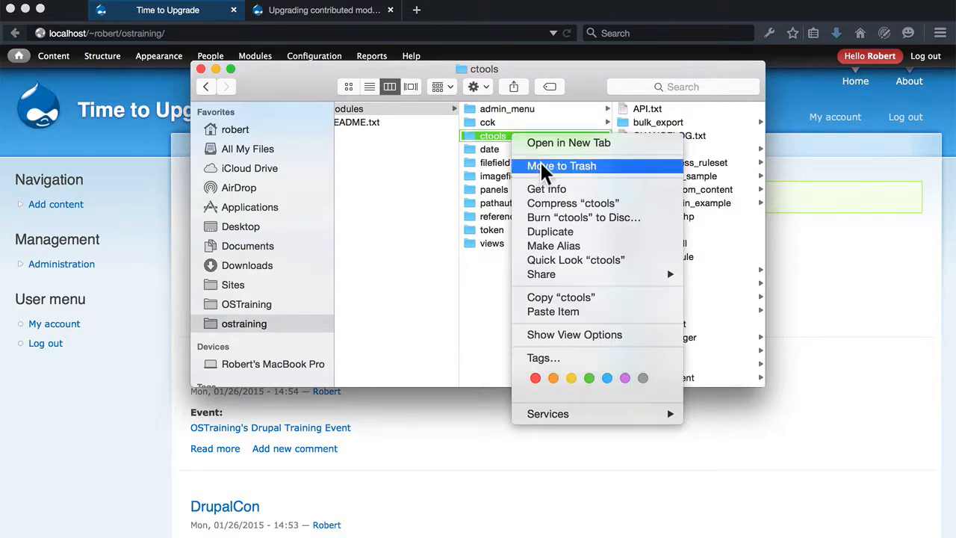
left_click(539, 160)
Search the web for "drupal ctools" in a new browser tab and open the Chaos tool suite project page on Drupal.org
left_click(416, 9)
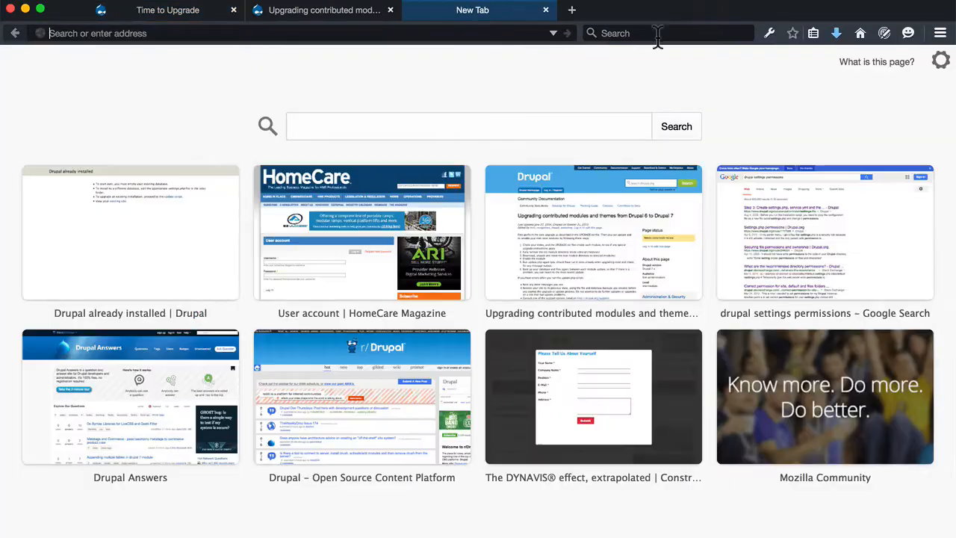
left_click(657, 35)
type("drupal ctools")
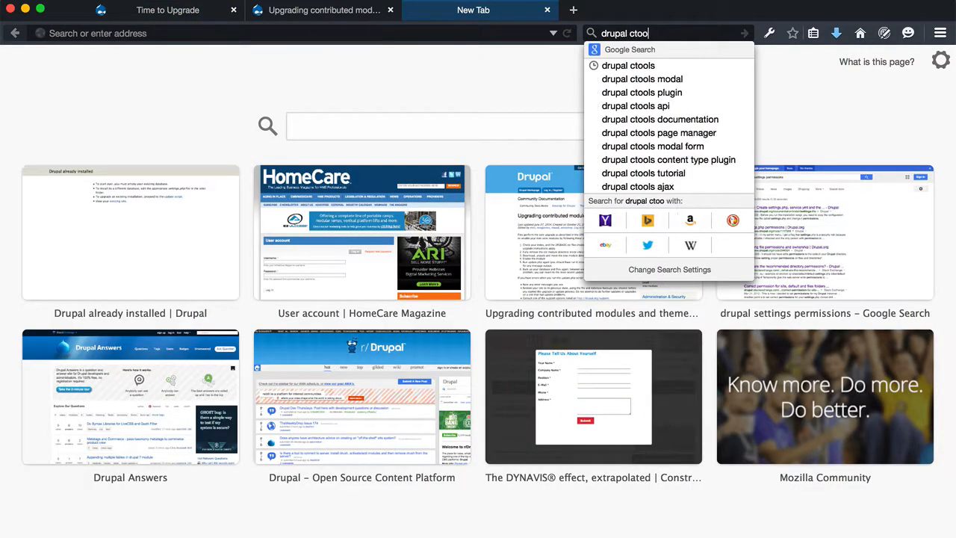
key("Return")
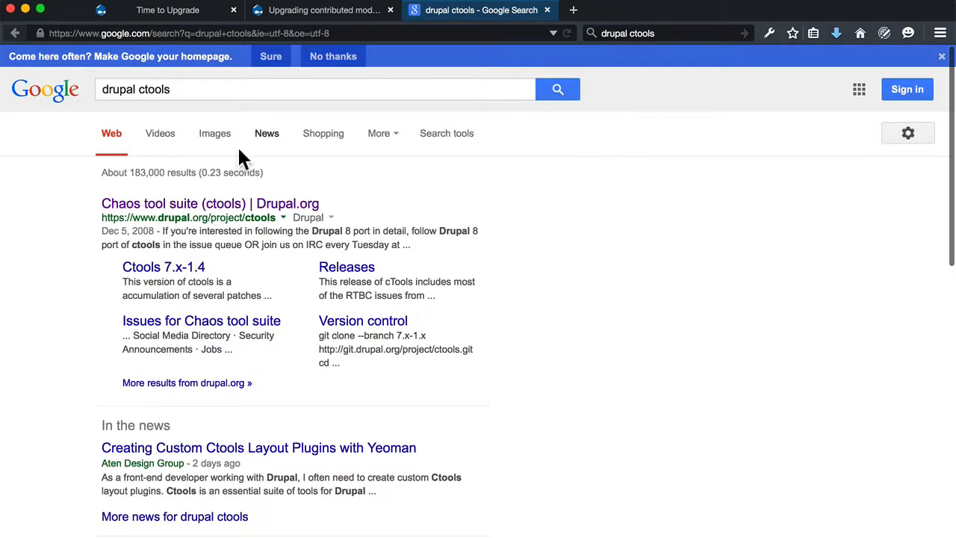
left_click(221, 206)
Save the recommended 7.x-1.6 tar.gz release of Chaos tool suite to the Desktop as ctools-7.x-1.6.tar.gz
scroll(280, 283, "down", 15)
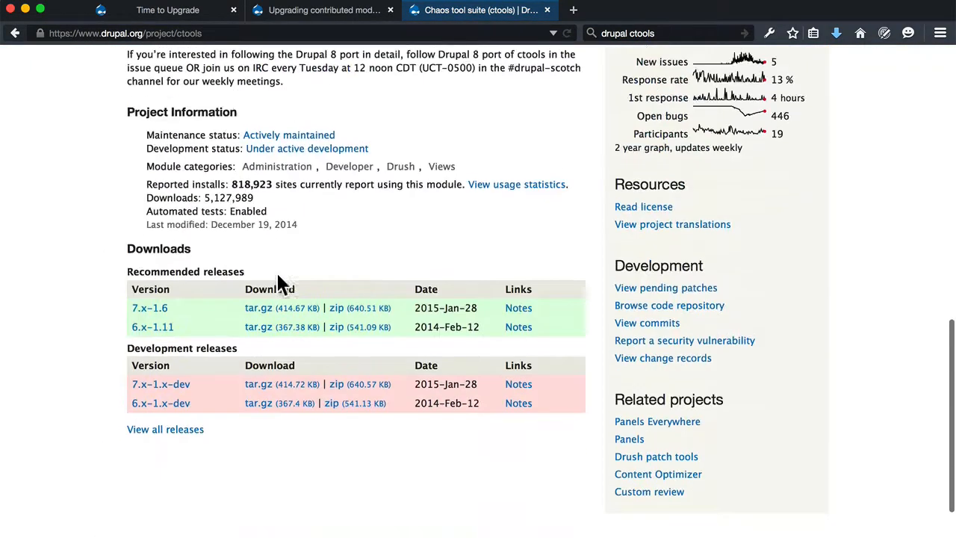
right_click(290, 239)
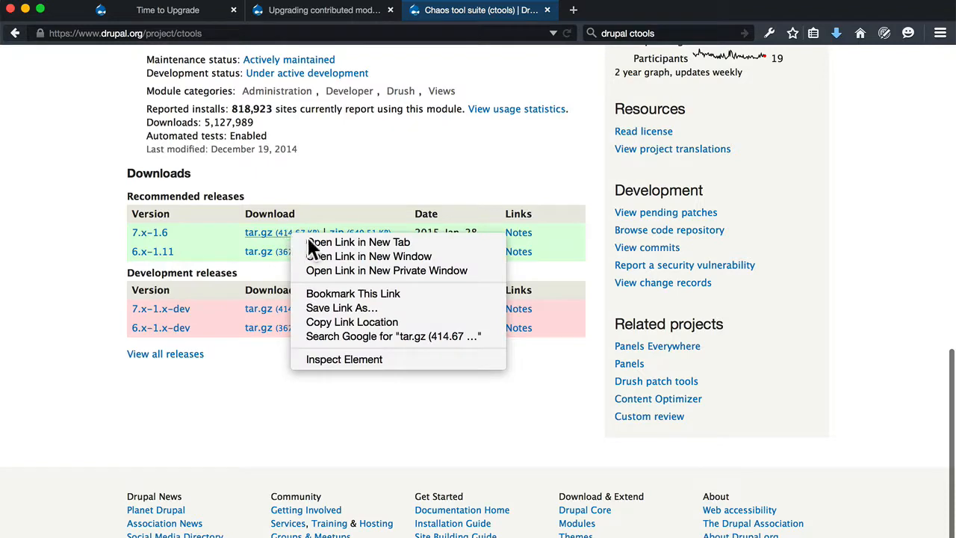
left_click(347, 308)
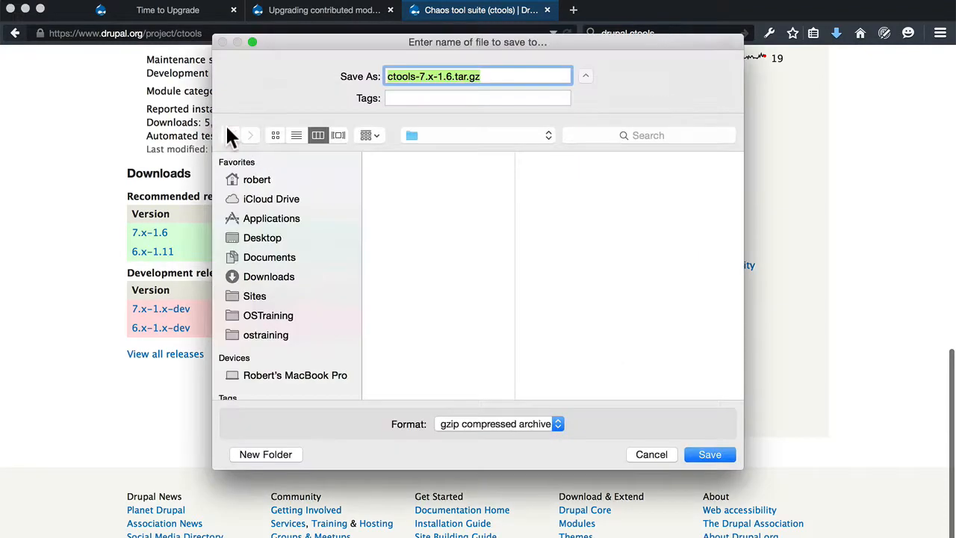
key("Return")
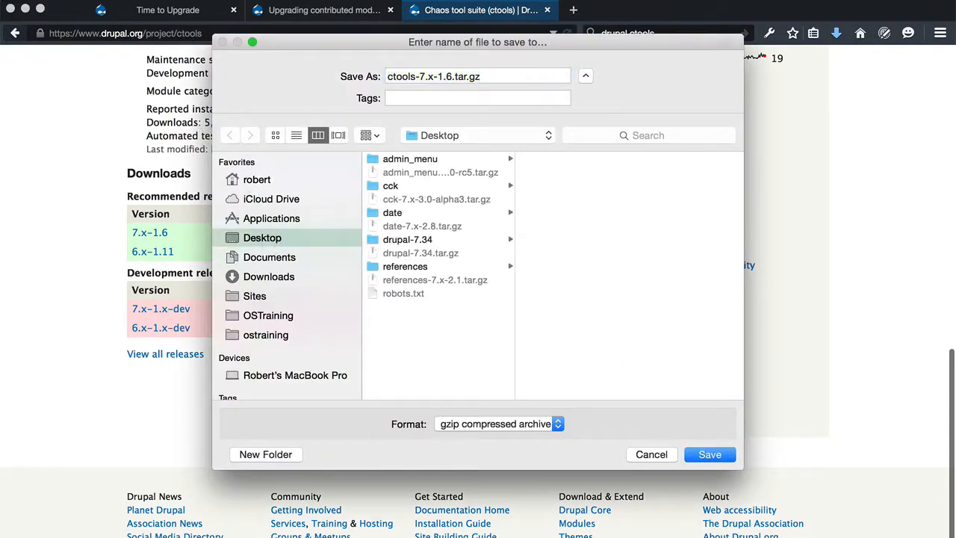
Switch to Finder and extract the ctools-7.x-1.6.tar.gz archive on the Desktop
key("super+Tab")
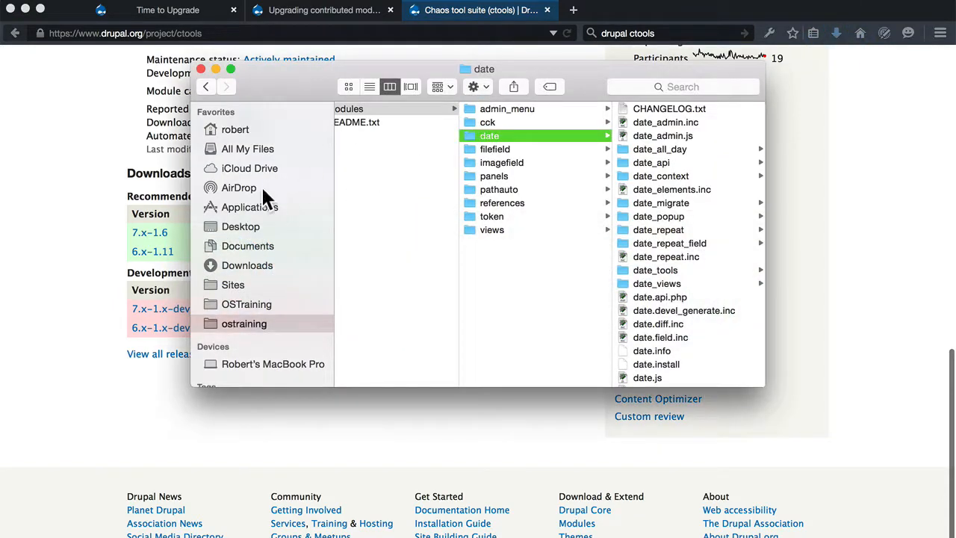
left_click(242, 228)
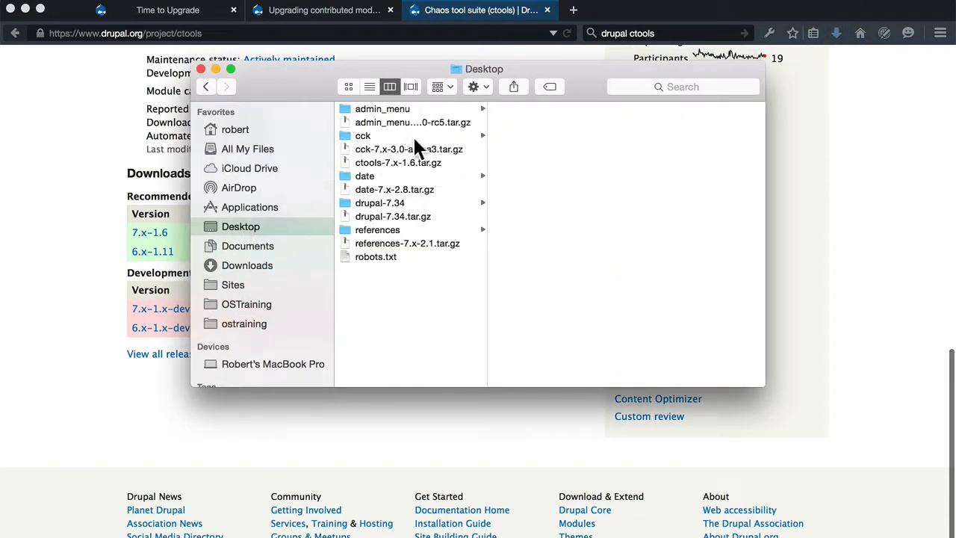
left_click(396, 162)
double_click(393, 162)
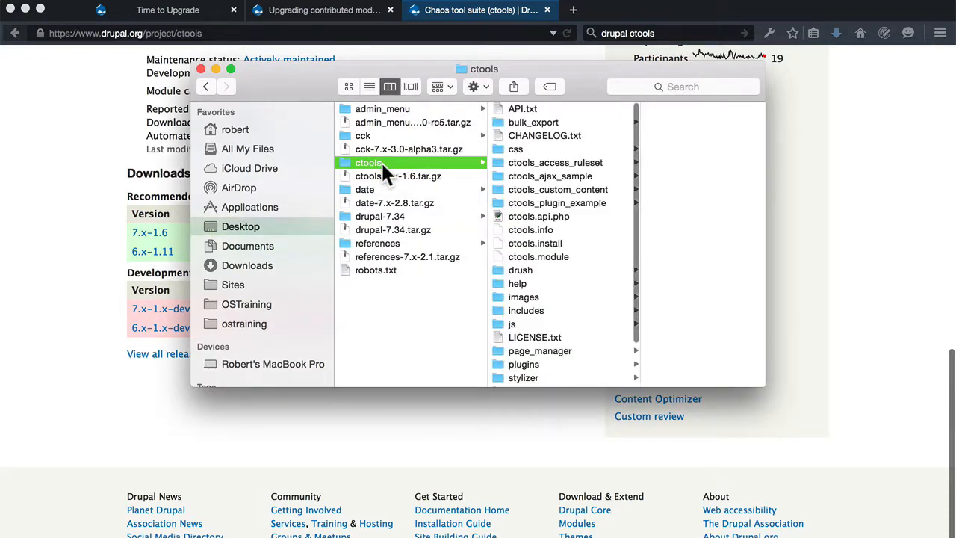
Copy the extracted ctools folder from the Desktop into the ostraining site's sites/all/modules folder
right_click(381, 162)
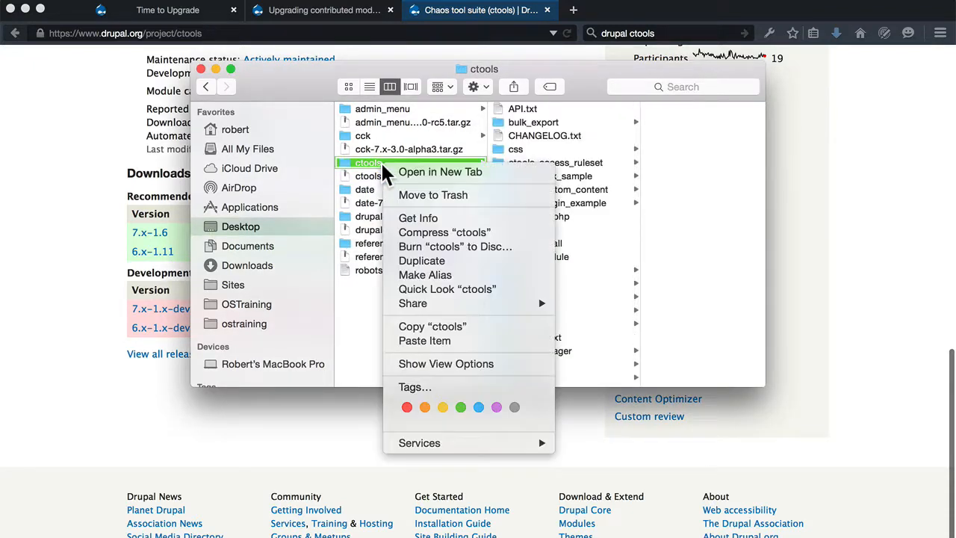
left_click(448, 323)
left_click(305, 328)
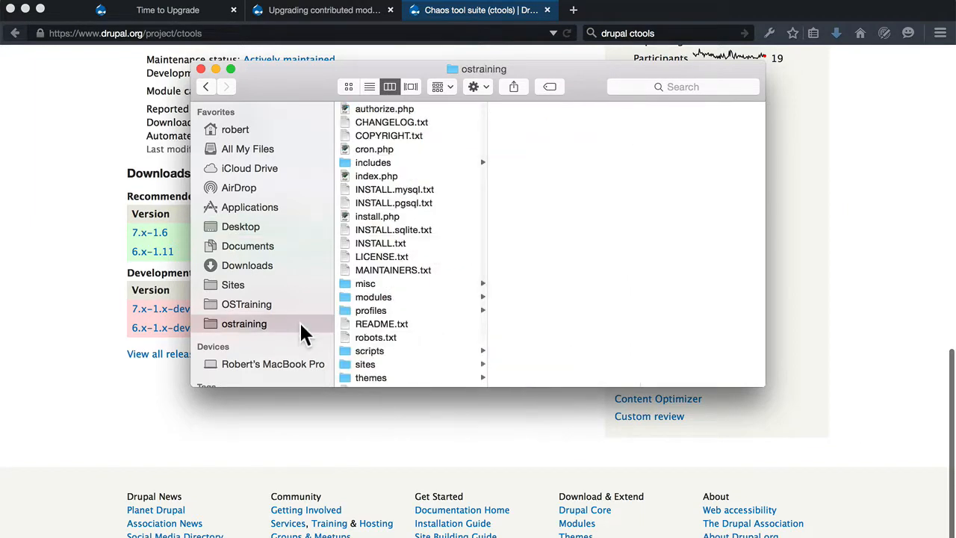
left_click(388, 363)
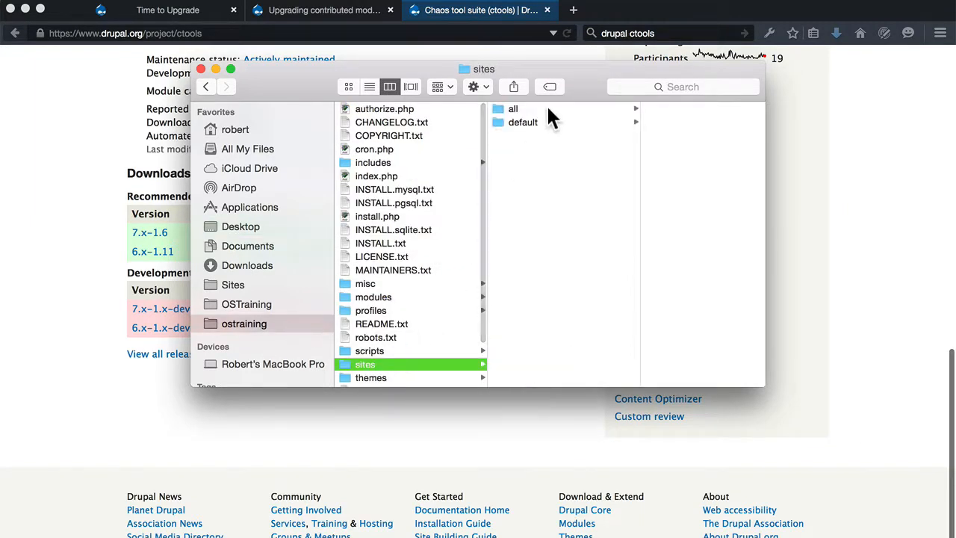
left_click(546, 109)
left_click(636, 108)
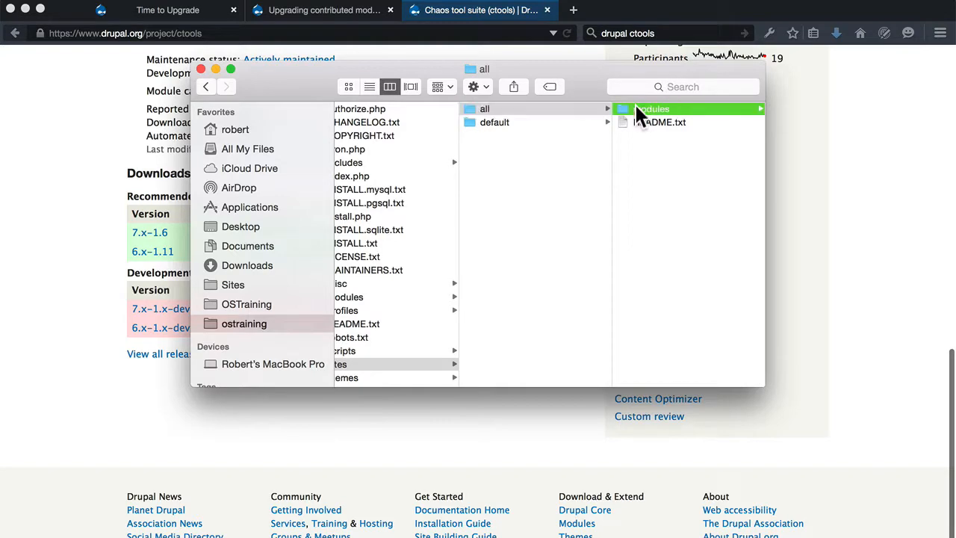
right_click(643, 251)
Switch to the site in the browser, open its module list, and select Bulk Export and Chaos tools under Chaos tool suite
left_click(132, 9)
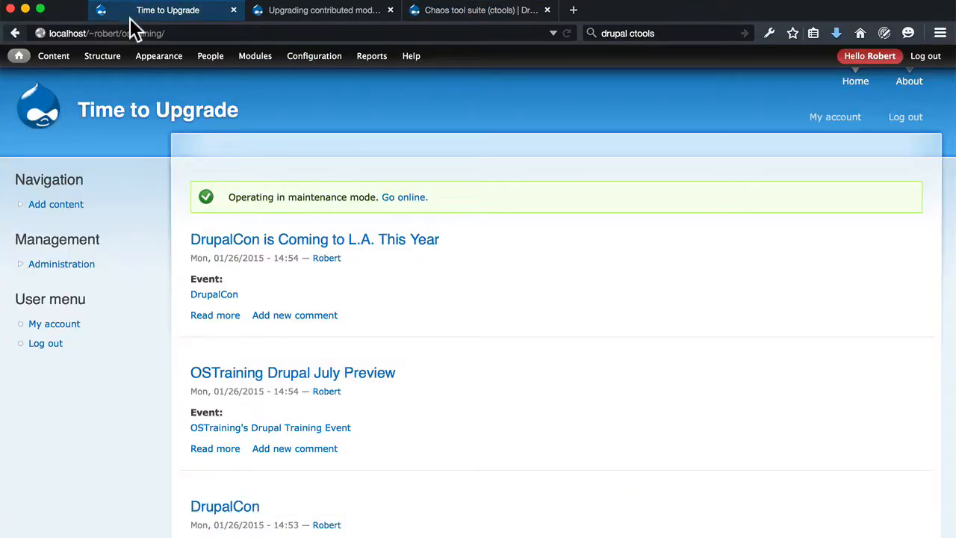
left_click(254, 63)
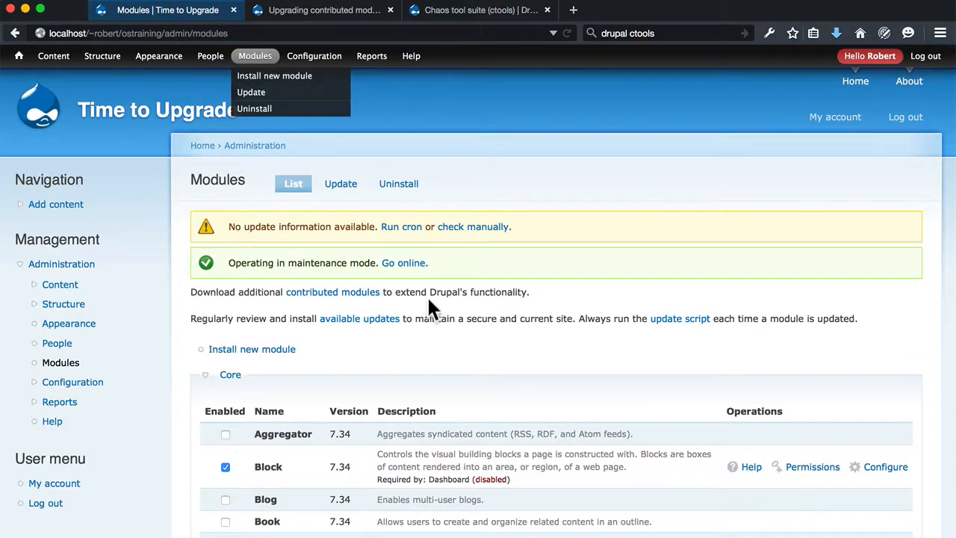
scroll(549, 213, "down", 15)
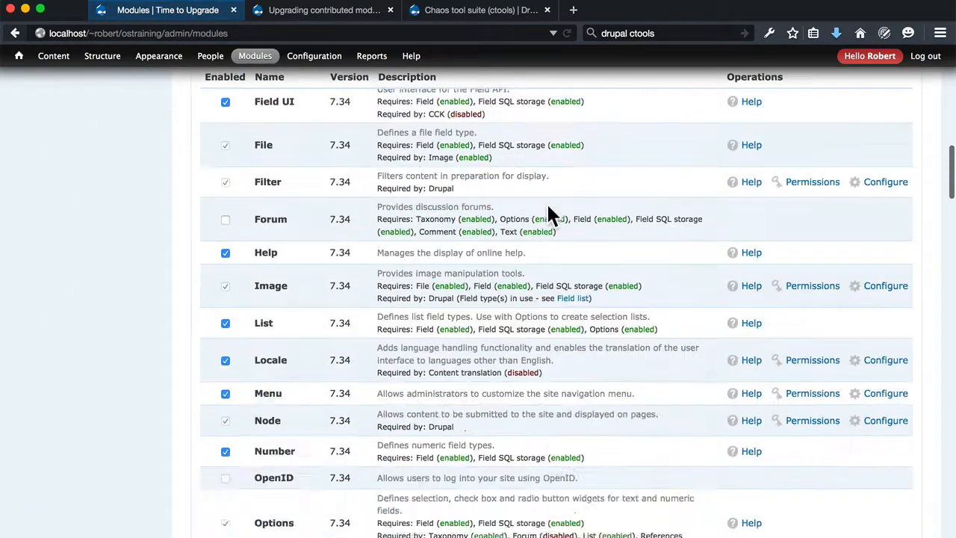
scroll(549, 213, "down", 20)
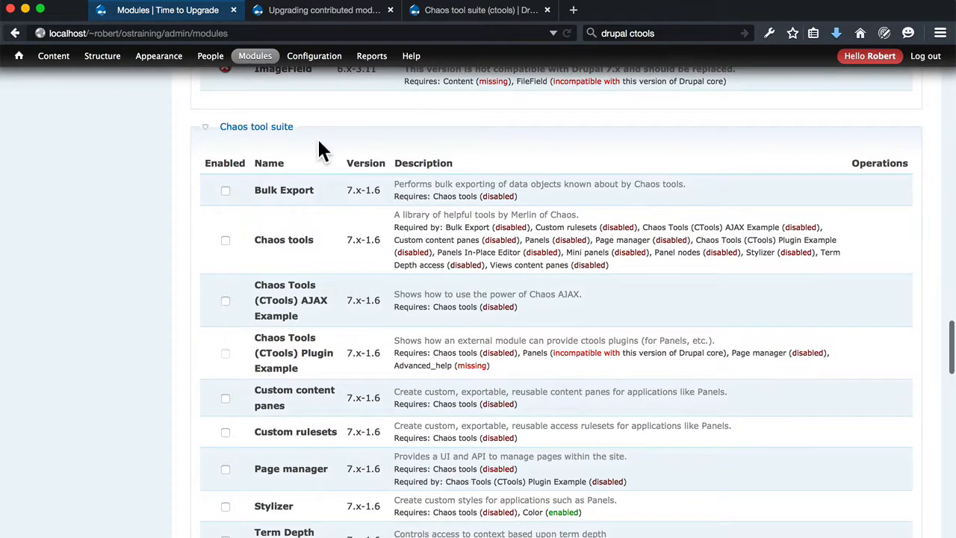
scroll(318, 144, "down", 1)
scroll(319, 150, "down", 2)
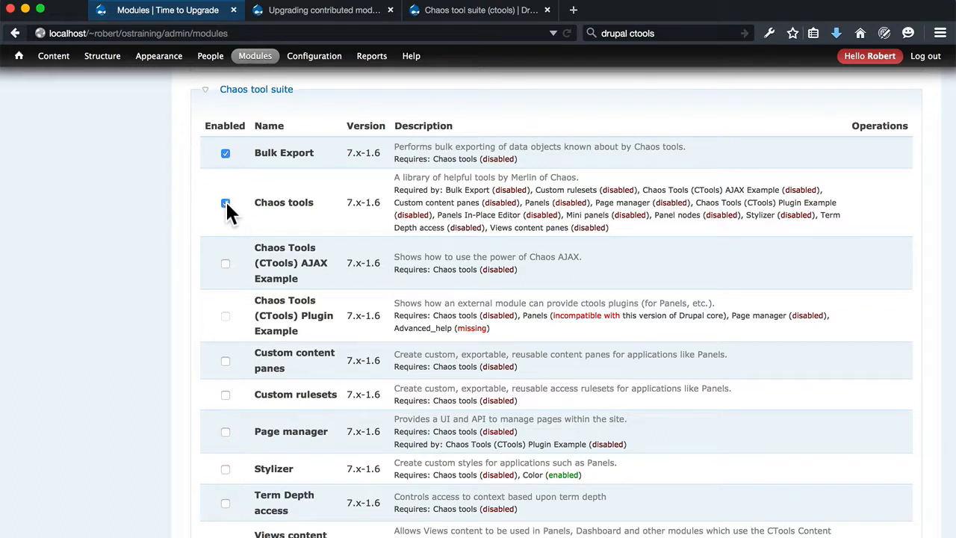
scroll(271, 236, "down", 5)
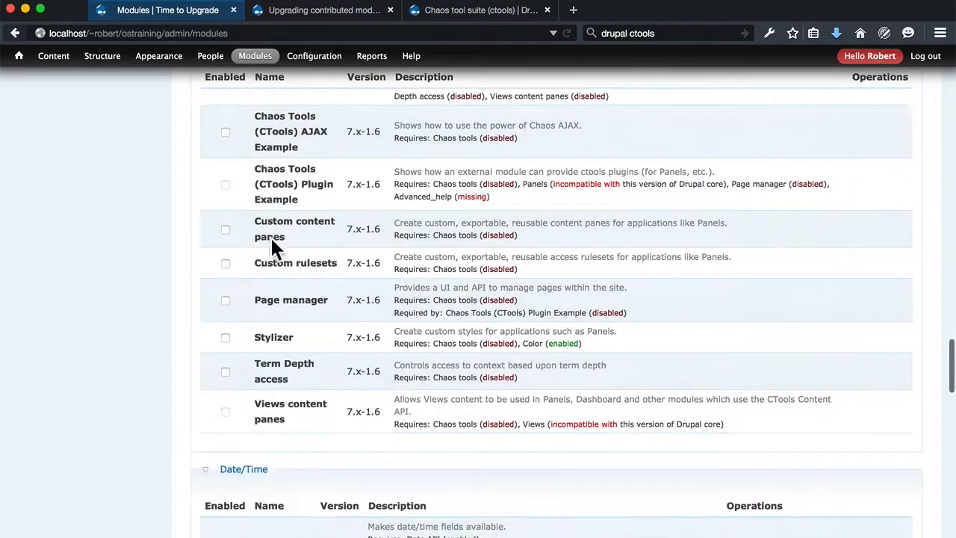
Select Custom content panes, Custom rulesets, Stylizer and Term Depth access for enabling, and save the module configuration
left_click(225, 172)
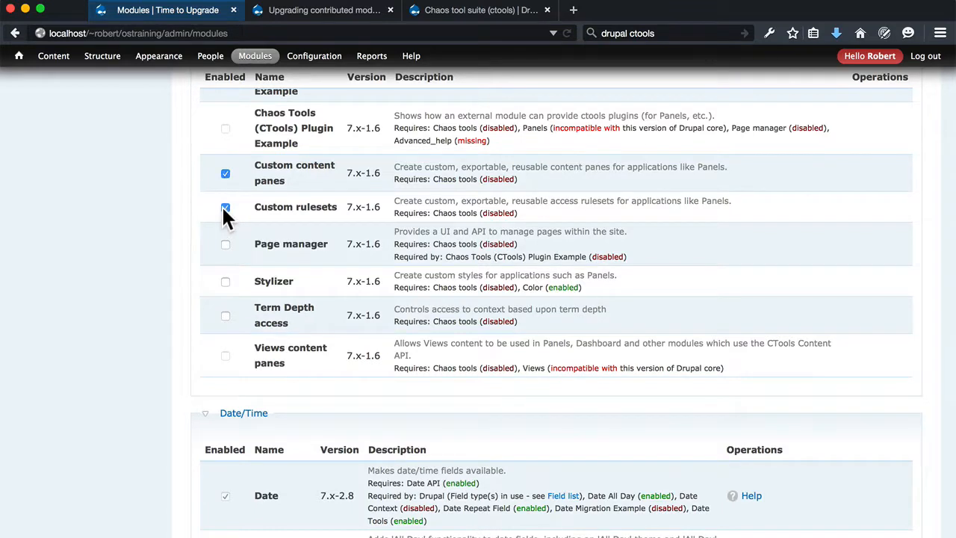
left_click(225, 282)
left_click(225, 316)
scroll(164, 334, "down", 20)
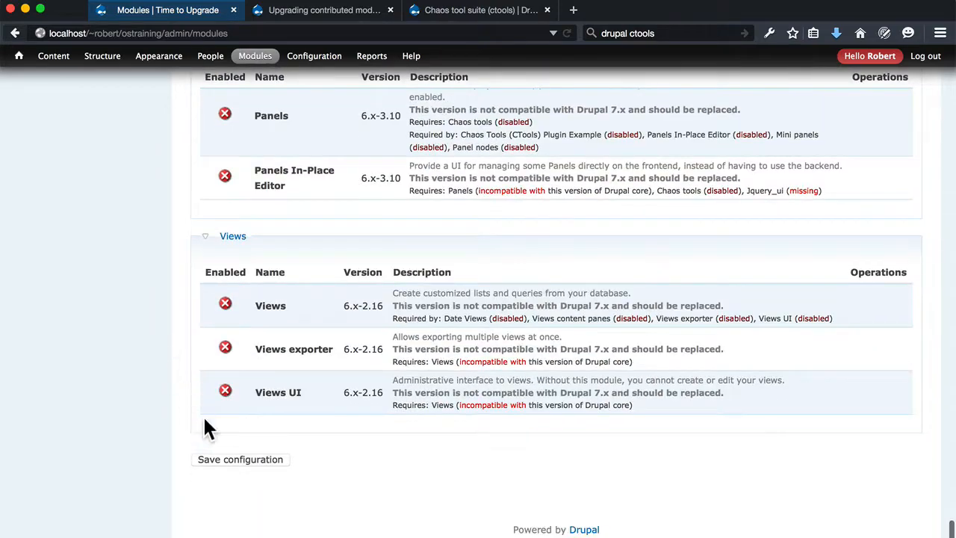
left_click(215, 460)
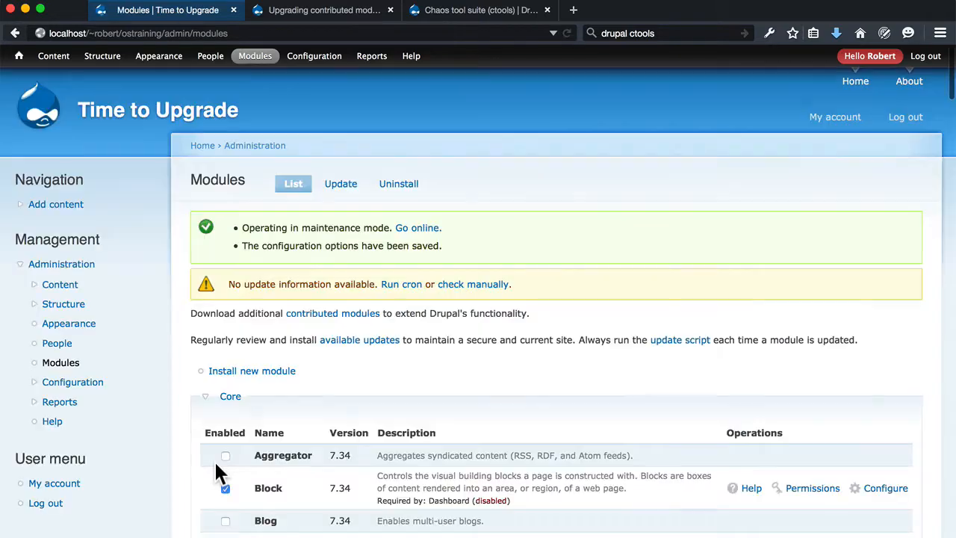
Run the site's update.php database update from the front page address and apply the pending updates
left_click(151, 120)
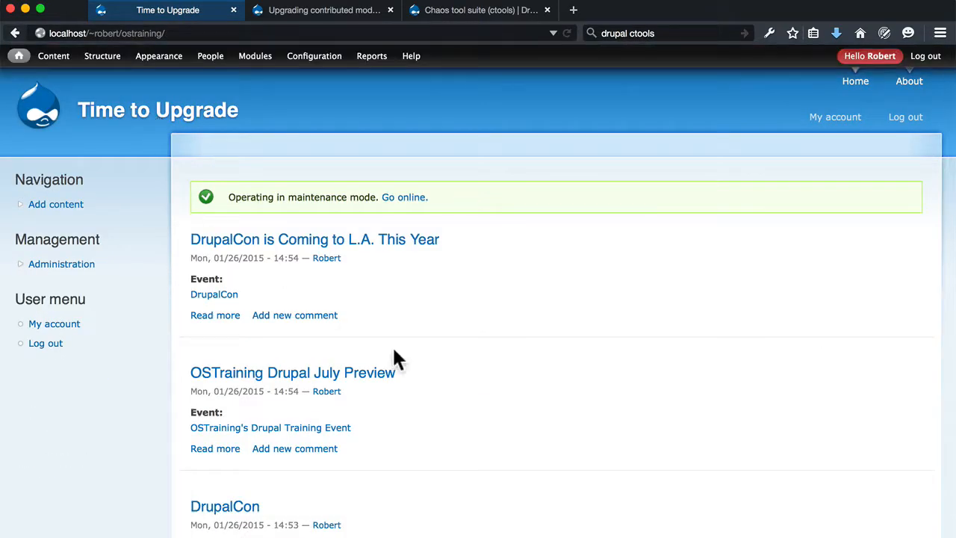
left_click(272, 37)
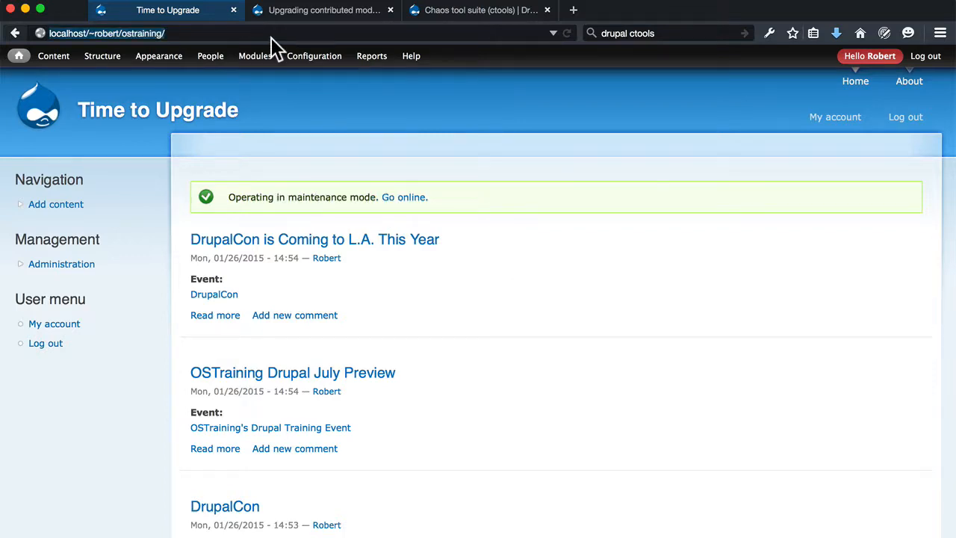
left_click(274, 35)
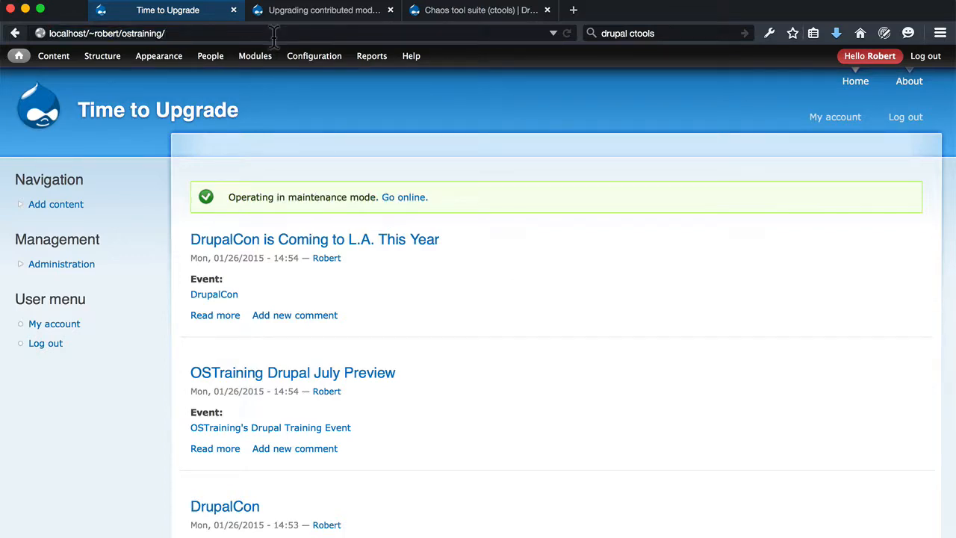
type("update.php")
key("Return")
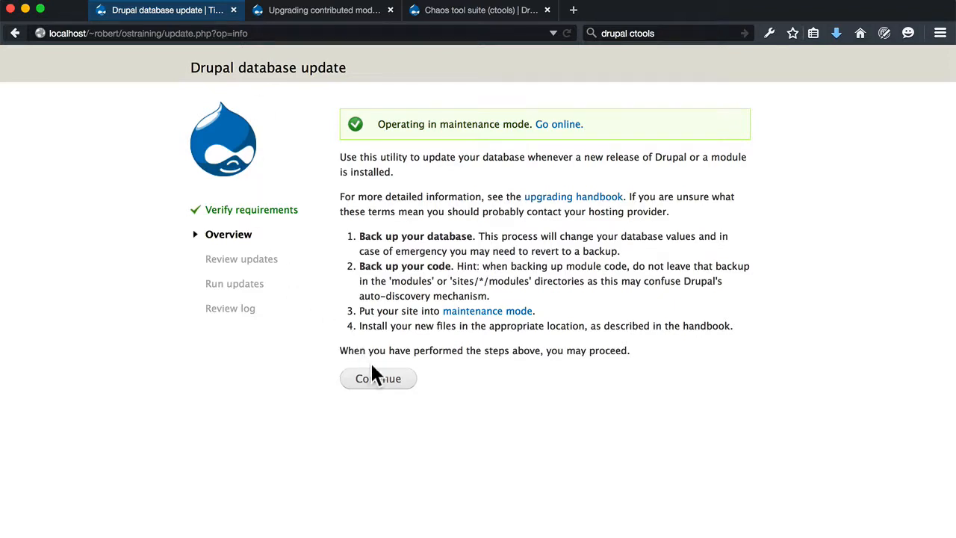
left_click(377, 382)
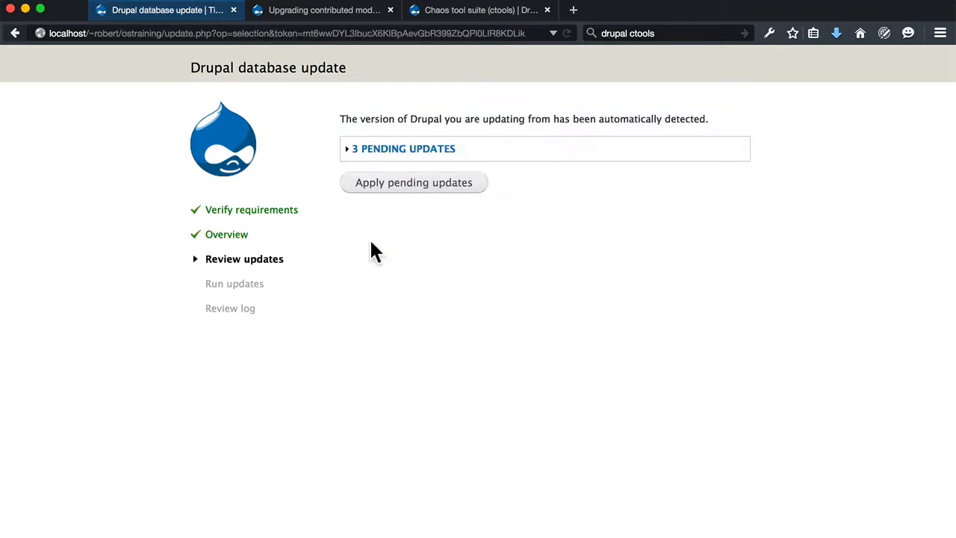
left_click(394, 188)
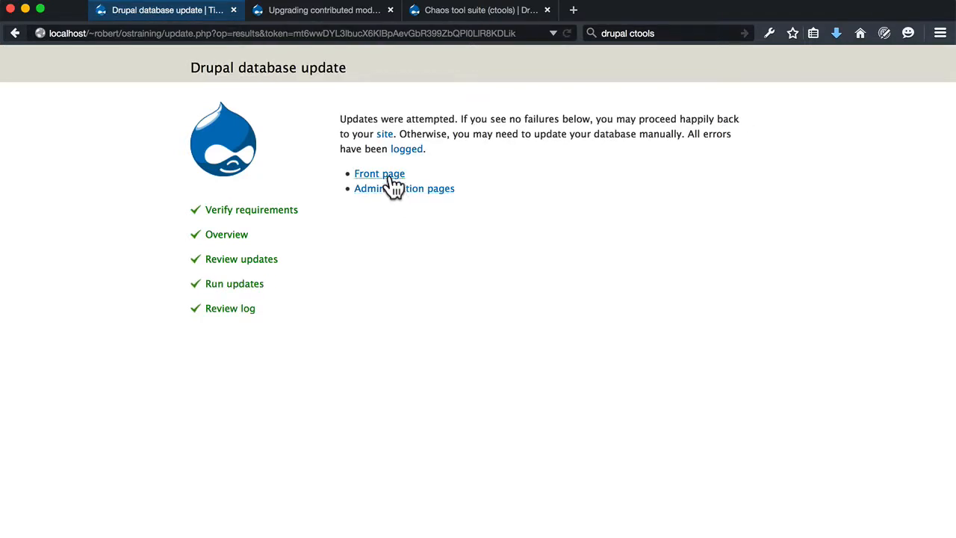
Return to the site's front page and check that its content displays properly after the update
left_click(393, 177)
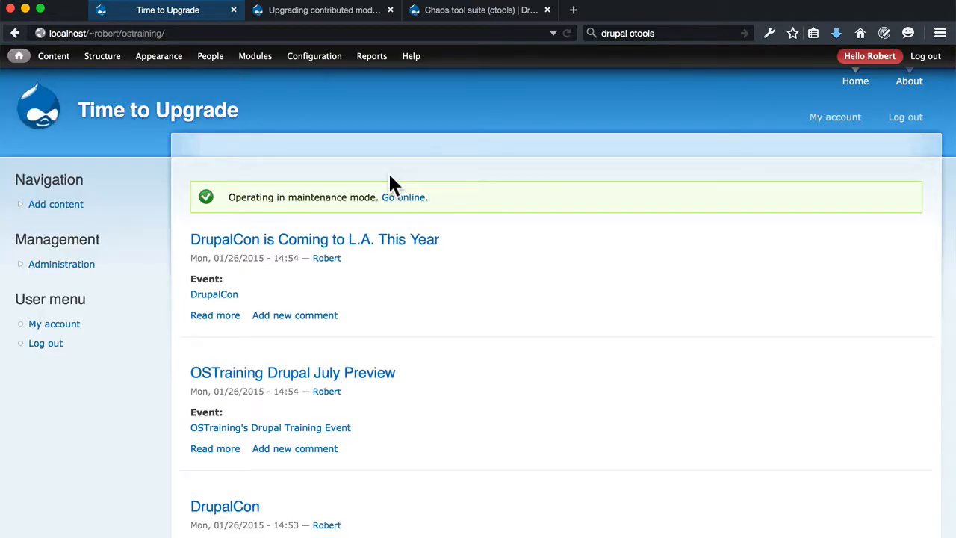
scroll(586, 359, "down", 4)
scroll(595, 326, "down", 6)
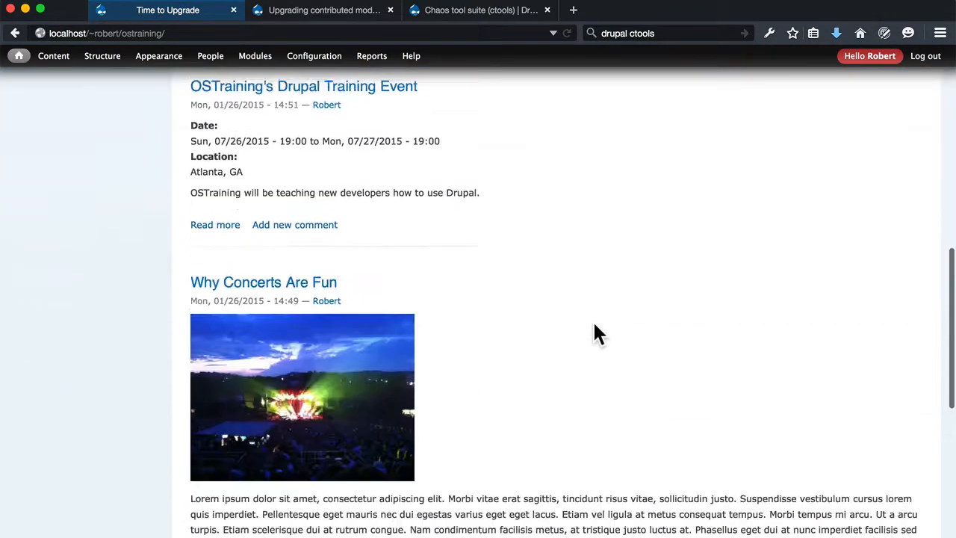
scroll(595, 326, "up", 8)
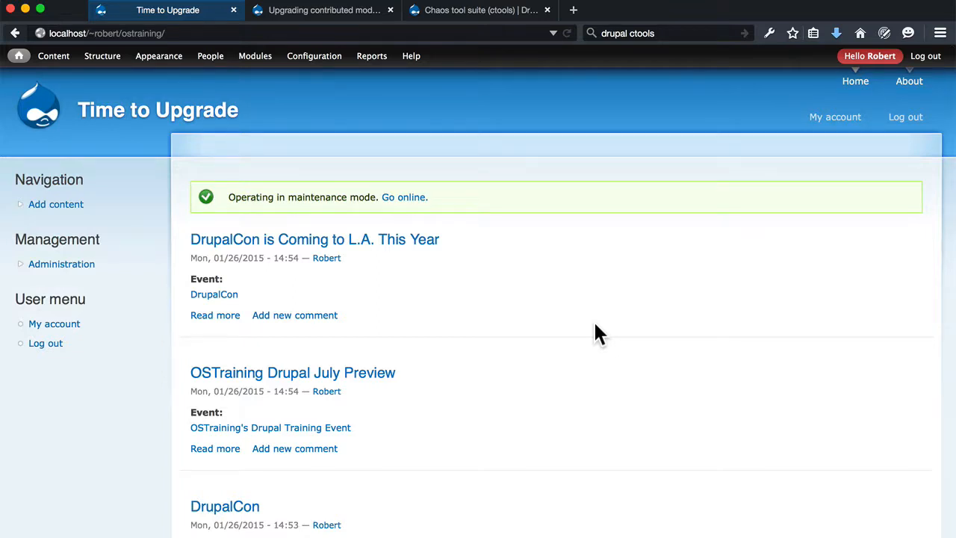
Switch to Finder and move the filefield and imagefield folders from the site's modules folder to the Trash
key("super+Tab")
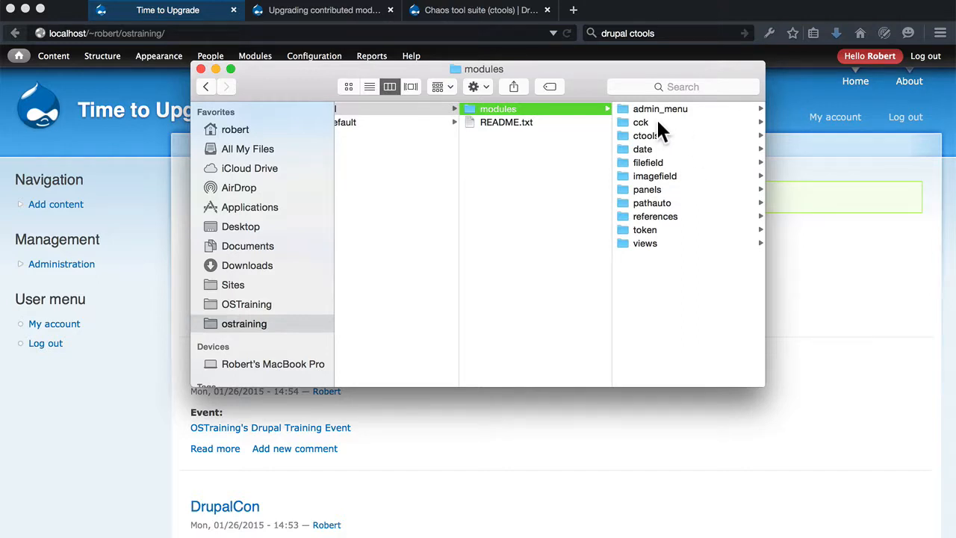
left_click(661, 163)
key("Right")
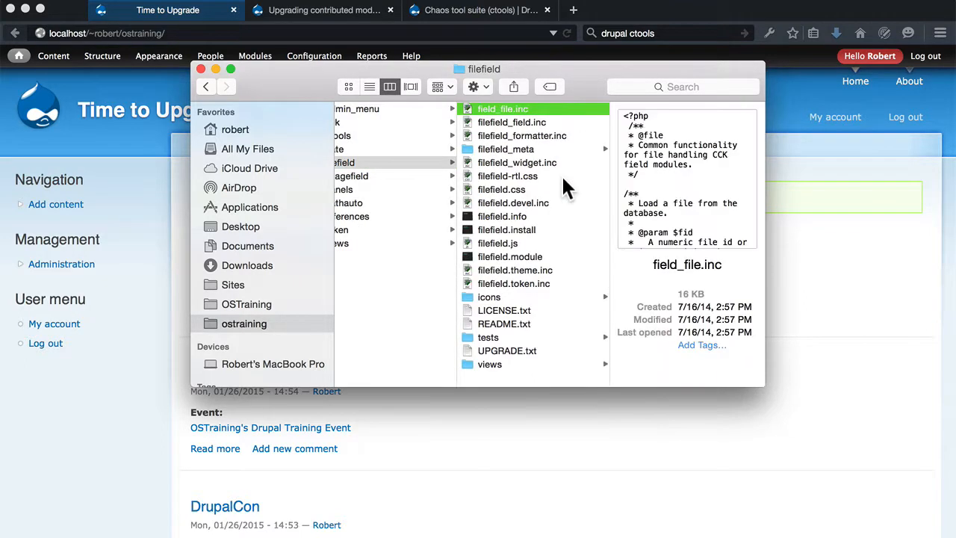
key("Left")
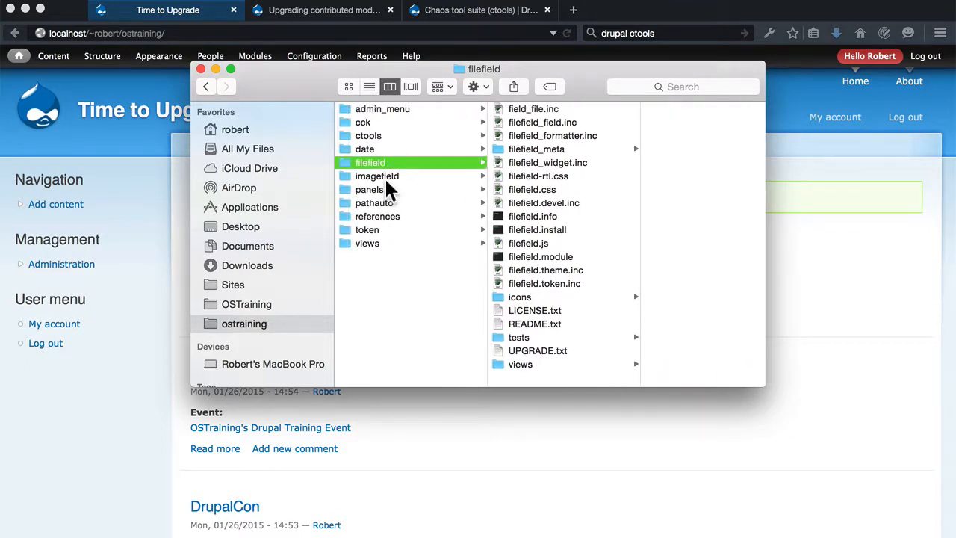
left_click(388, 176, "shift")
right_click(390, 174)
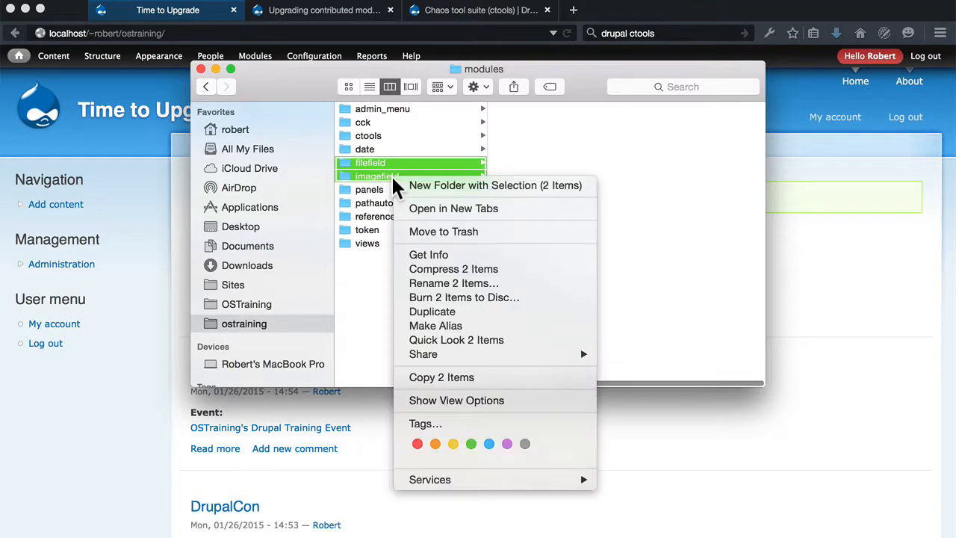
left_click(420, 228)
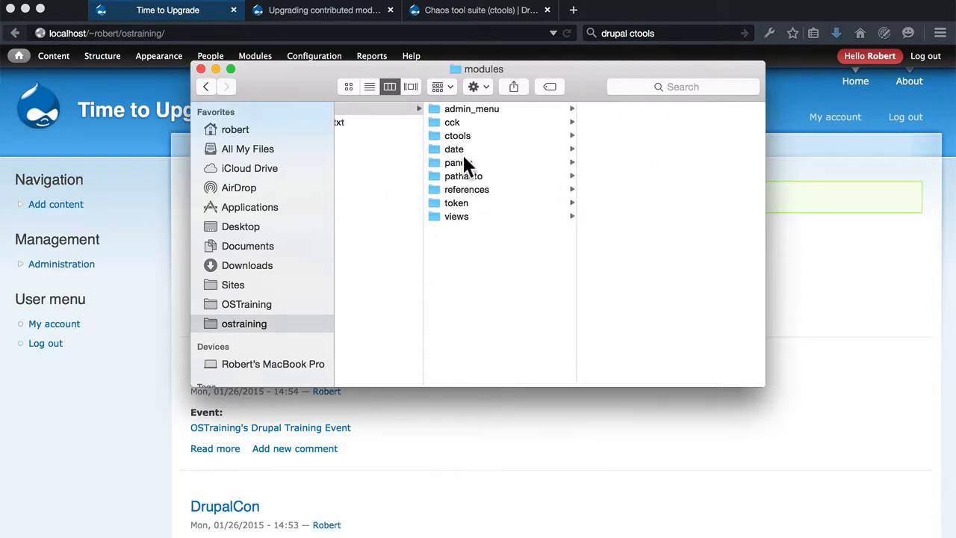
Move the old panels folder in the site's modules folder to the Trash
left_click(462, 162)
right_click(464, 162)
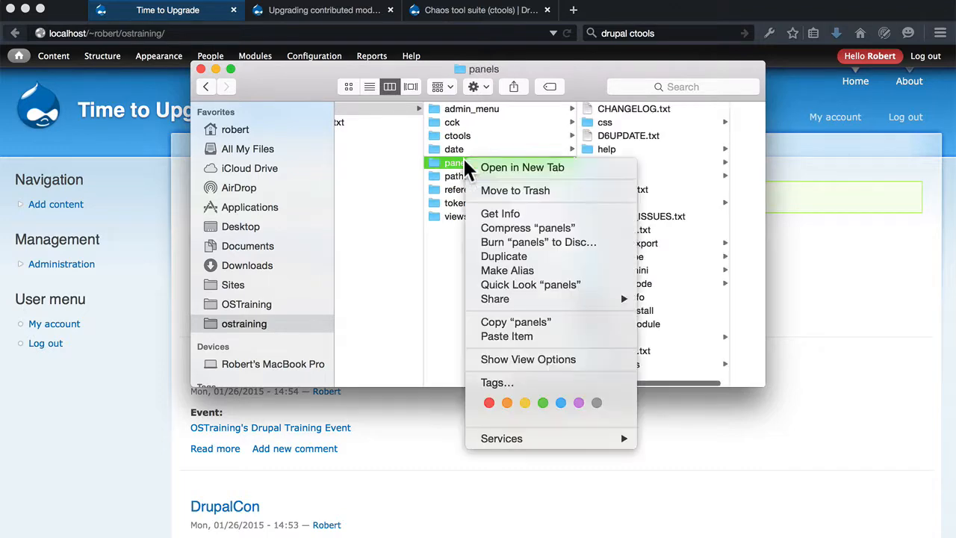
left_click(484, 191)
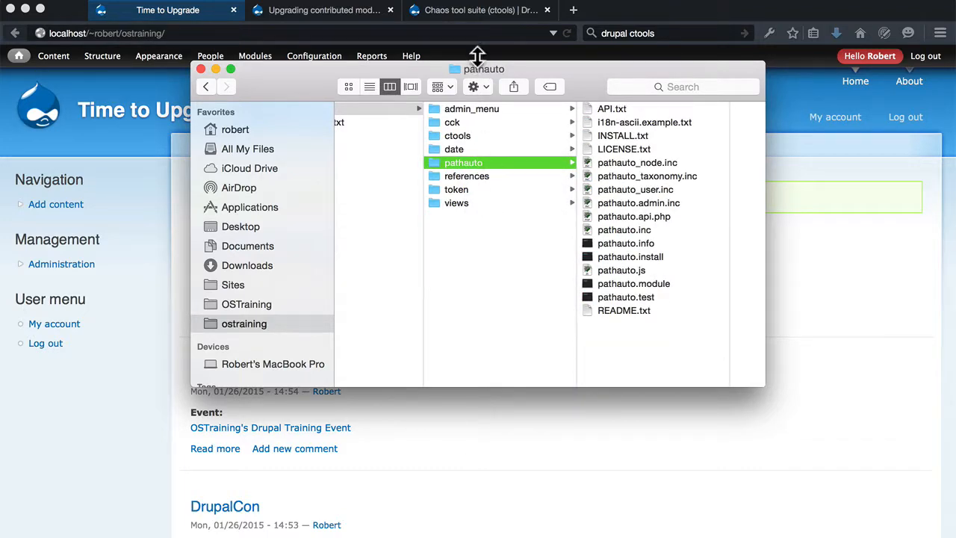
Switch to the Chaos tool suite browser tab, search the web for "drupal panels", and open the Panels project page on Drupal.org
left_click(478, 10)
left_click(500, 10)
left_click(630, 32)
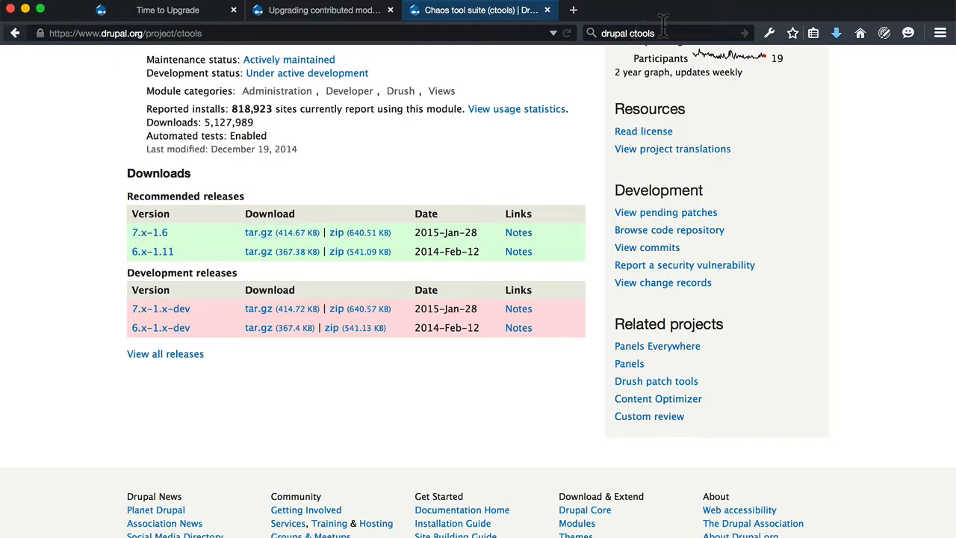
key("BackSpace")
key("BackSpace")
key("BackSpace")
key("BackSpace")
key("BackSpace")
key("BackSpace")
key("BackSpace")
key("BackSpace")
key("Delete")
key("Delete")
key("Delete")
key("Delete")
key("Delete")
type("drupal panels")
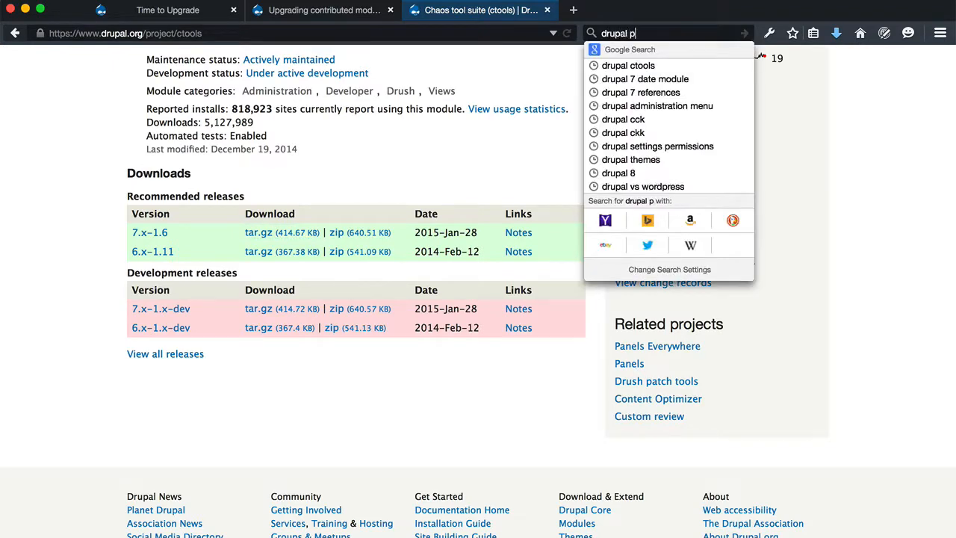
key("Return")
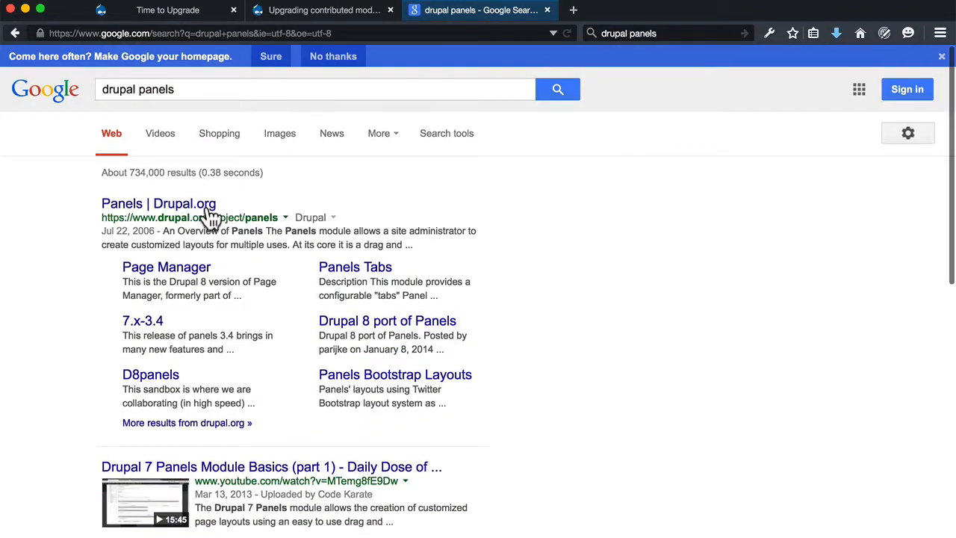
left_click(199, 204)
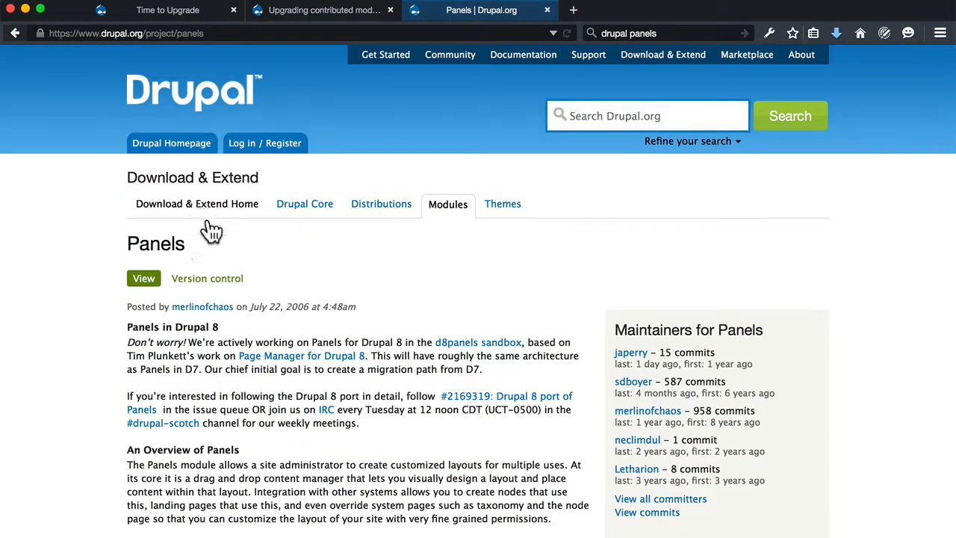
Download the Panels 7.x-3.5 tar.gz release from the project page and save it to the Desktop
scroll(275, 287, "down", 10)
scroll(281, 299, "down", 15)
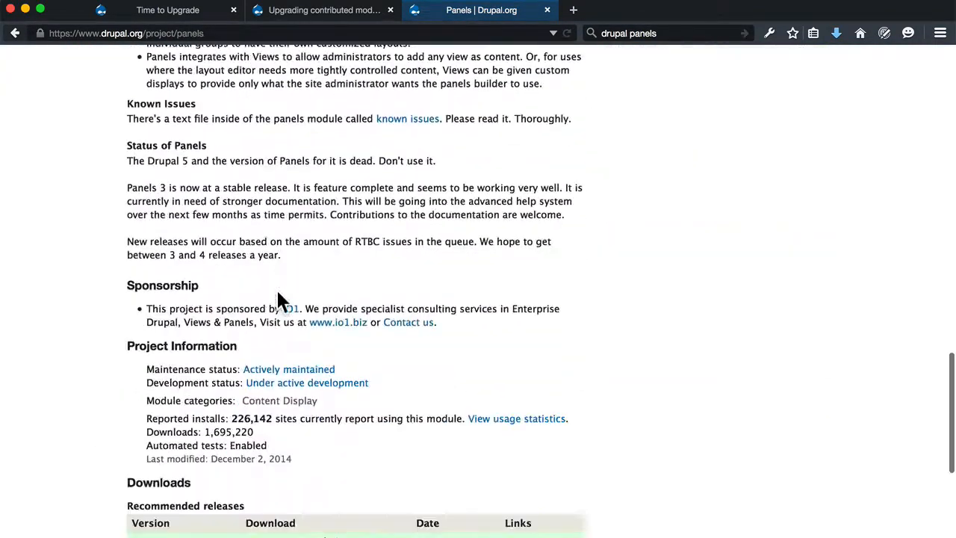
right_click(260, 351)
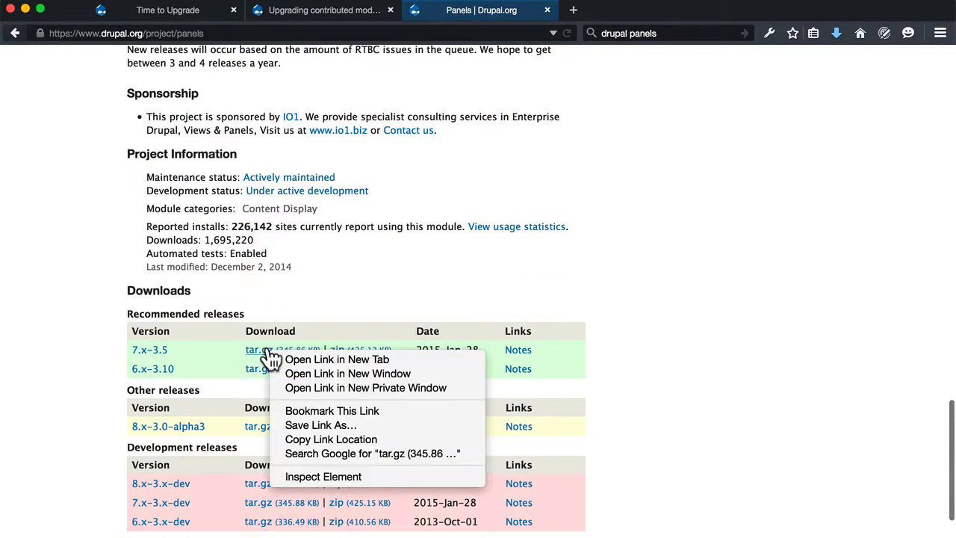
left_click(294, 424)
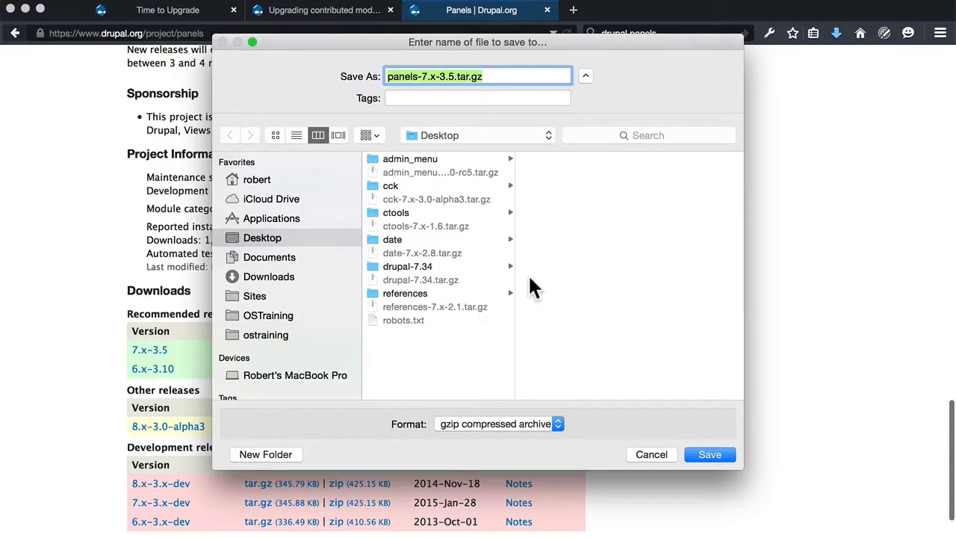
left_click(706, 454)
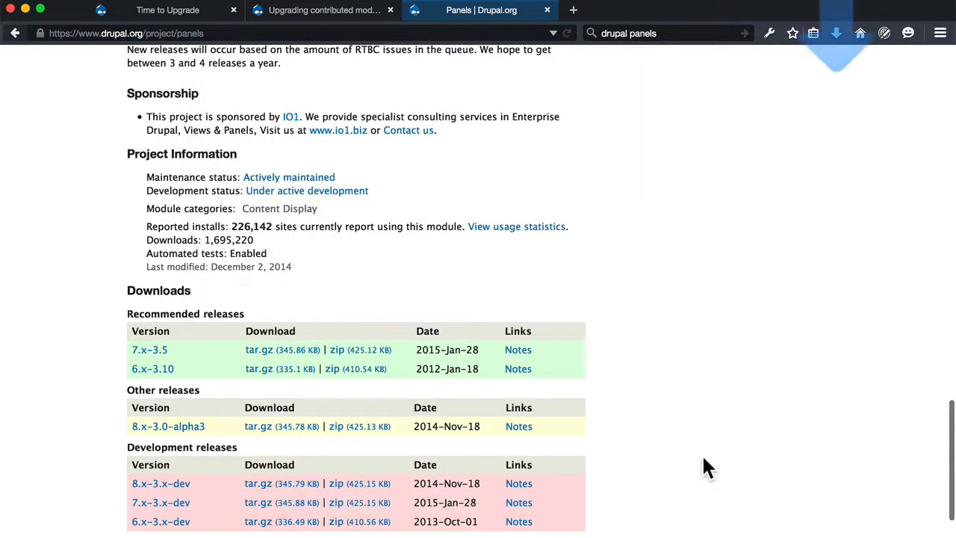
Switch to Finder, extract panels-7.x-3.5.tar.gz on the Desktop and copy the extracted panels folder
key("super+Tab")
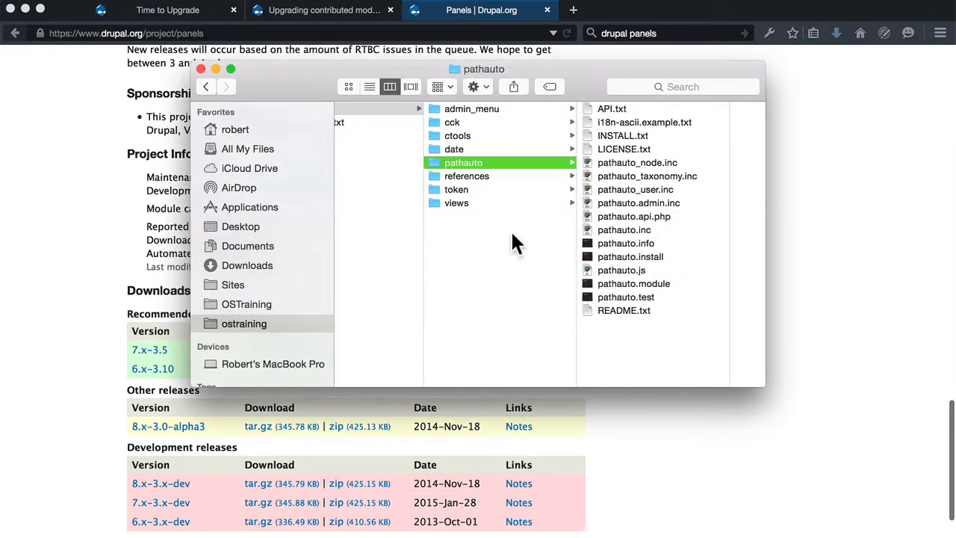
left_click(242, 224)
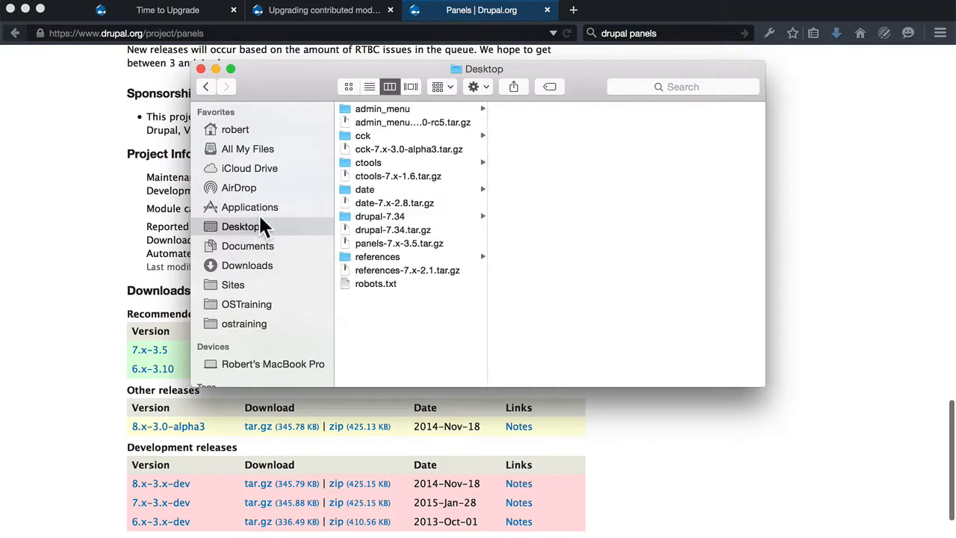
double_click(386, 245)
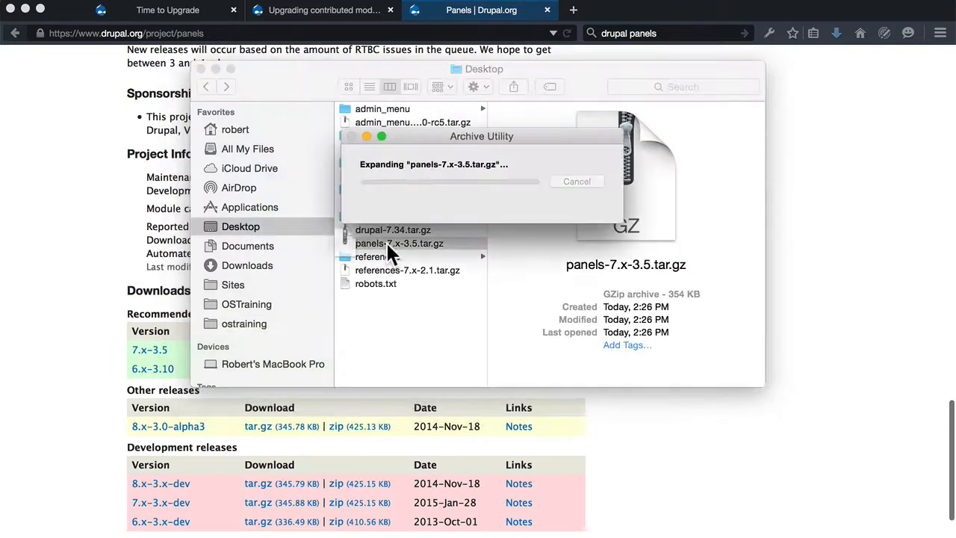
right_click(383, 242)
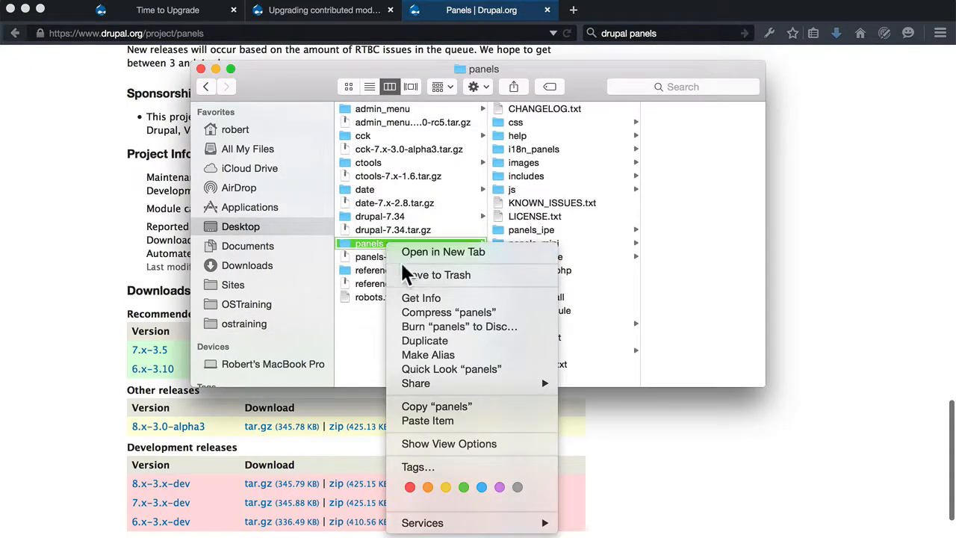
left_click(425, 405)
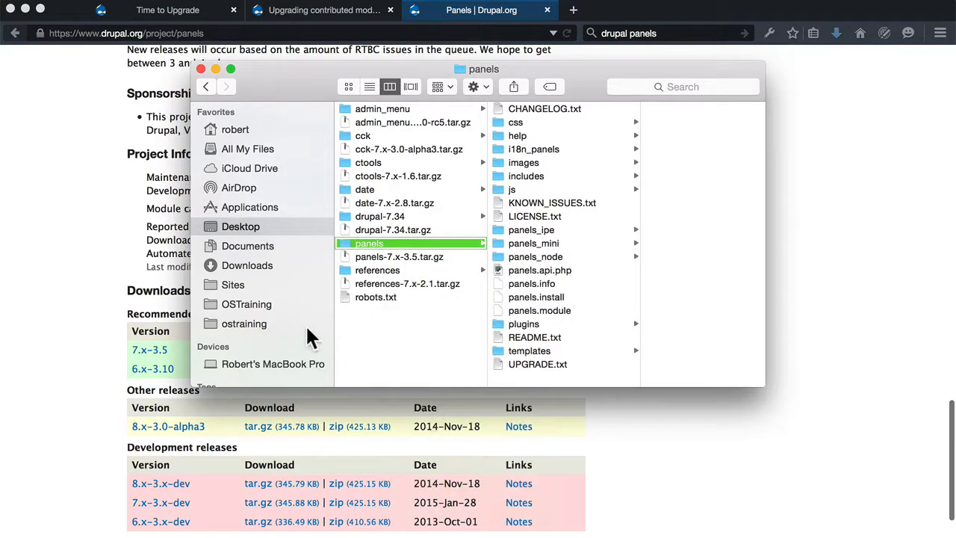
Paste the copied panels folder into the ostraining site's sites/all/modules folder
left_click(268, 321)
left_click(371, 365)
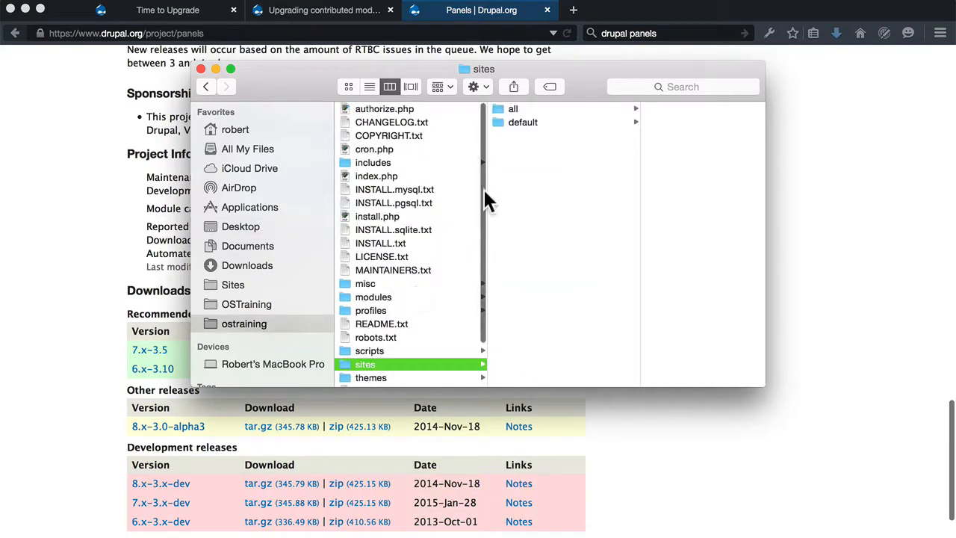
left_click(516, 109)
left_click(642, 109)
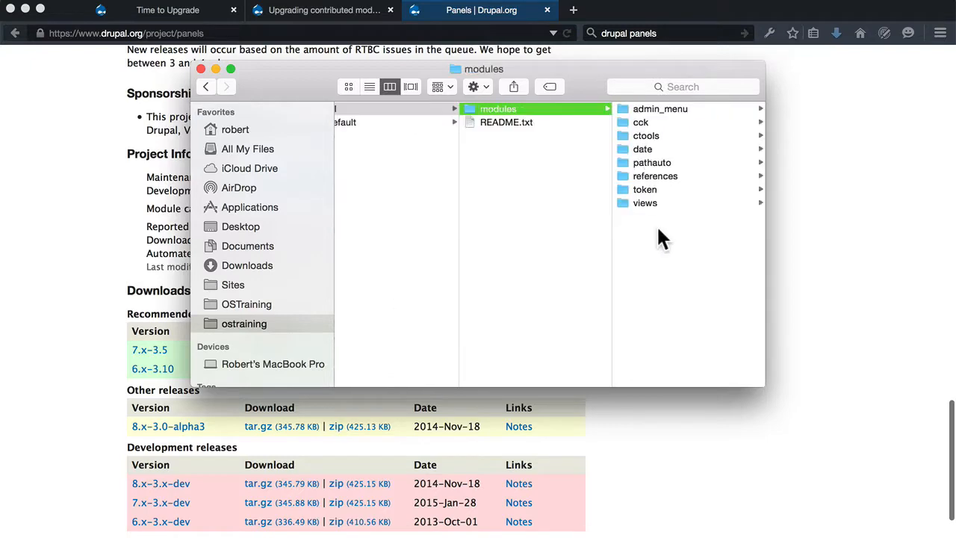
Switch to the site's browser tab, enable Mini panels, Panel nodes, Panels and Panels In-Place Editor in the module list, and save the configuration
left_click(180, 10)
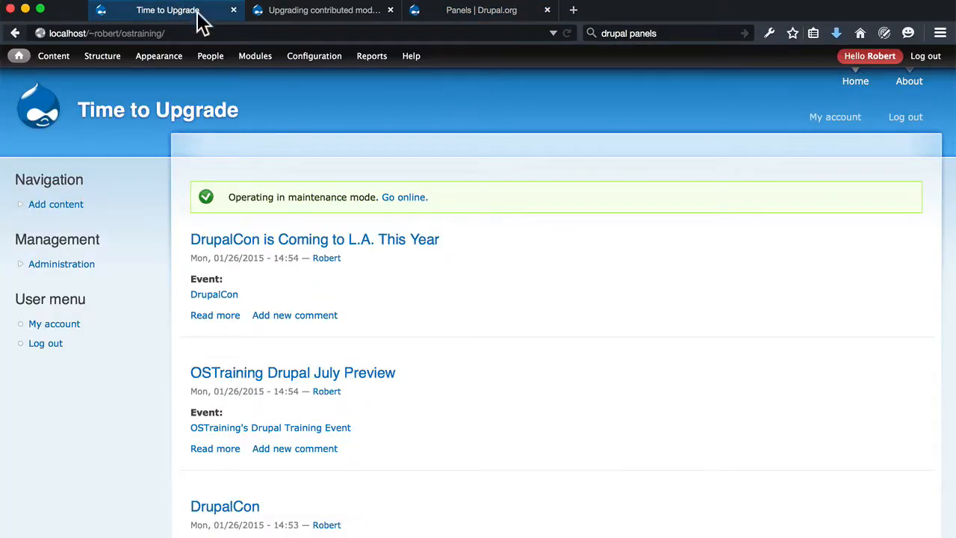
left_click(250, 57)
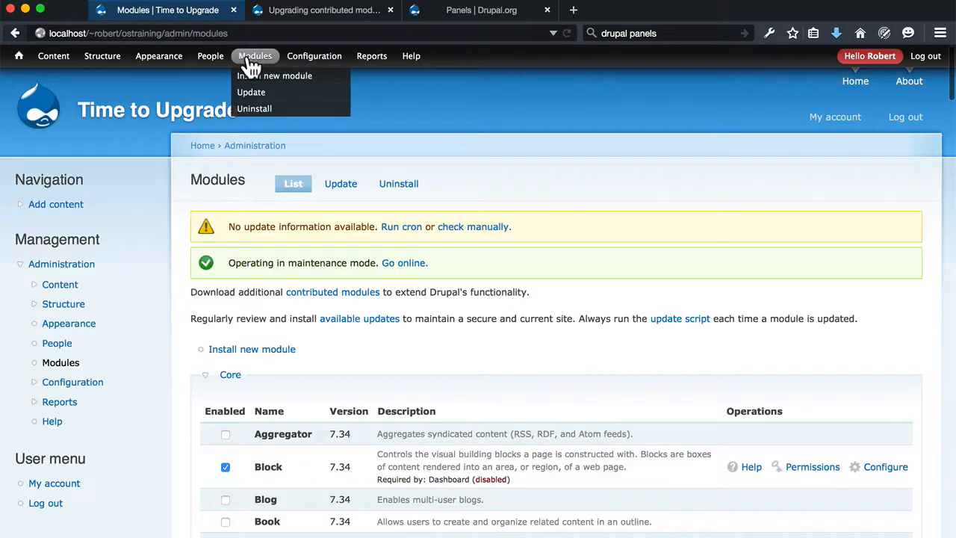
scroll(513, 287, "down", 10)
scroll(512, 293, "down", 20)
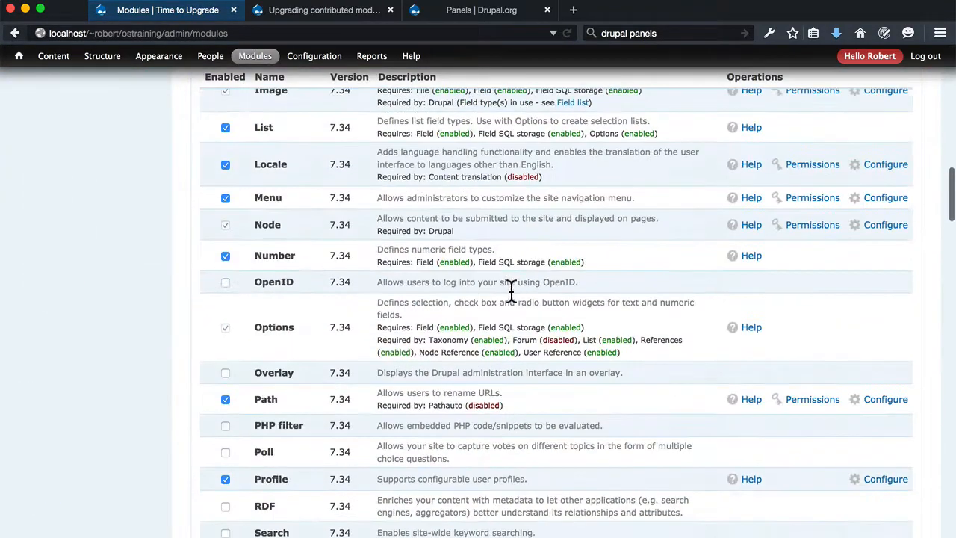
scroll(509, 287, "down", 20)
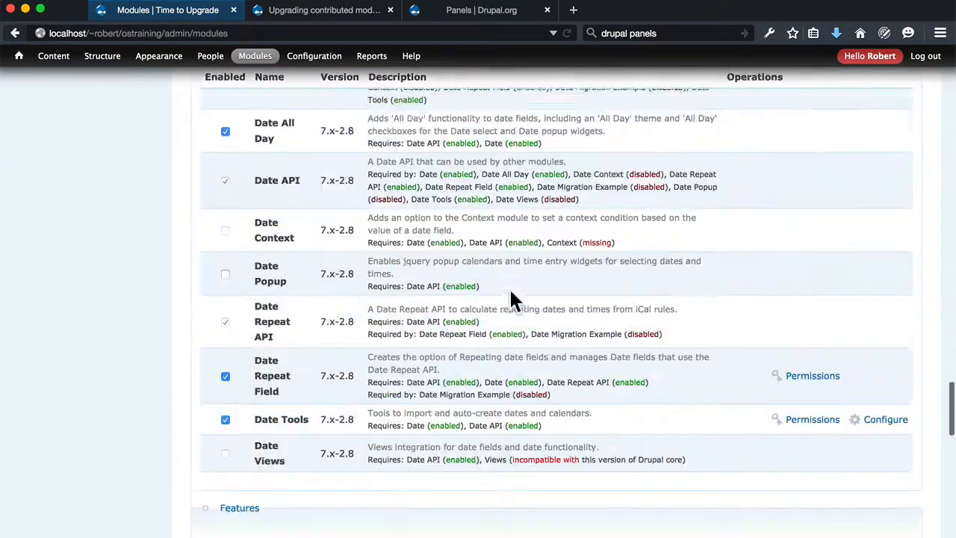
scroll(511, 292, "up", 3)
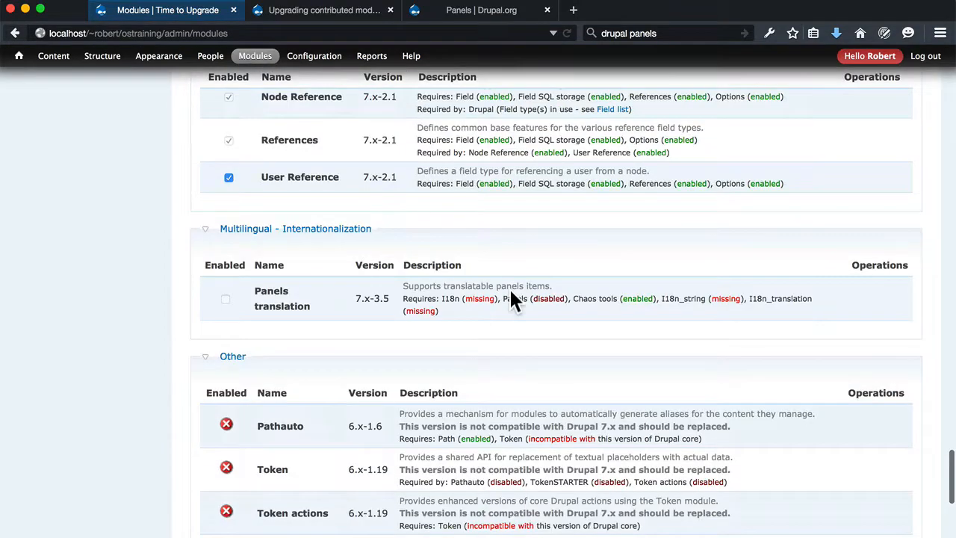
scroll(510, 289, "down", 12)
scroll(510, 291, "up", 2)
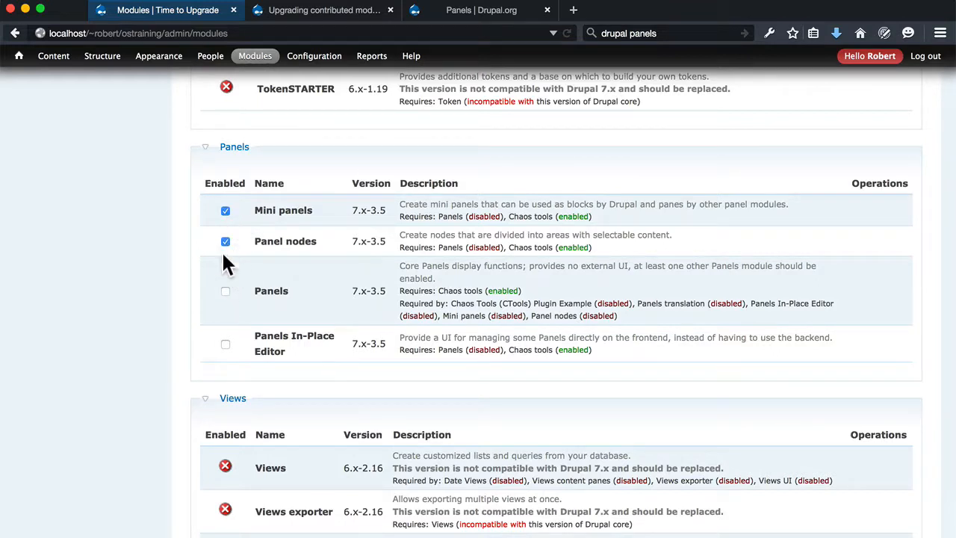
left_click(225, 291)
scroll(181, 304, "down", 4)
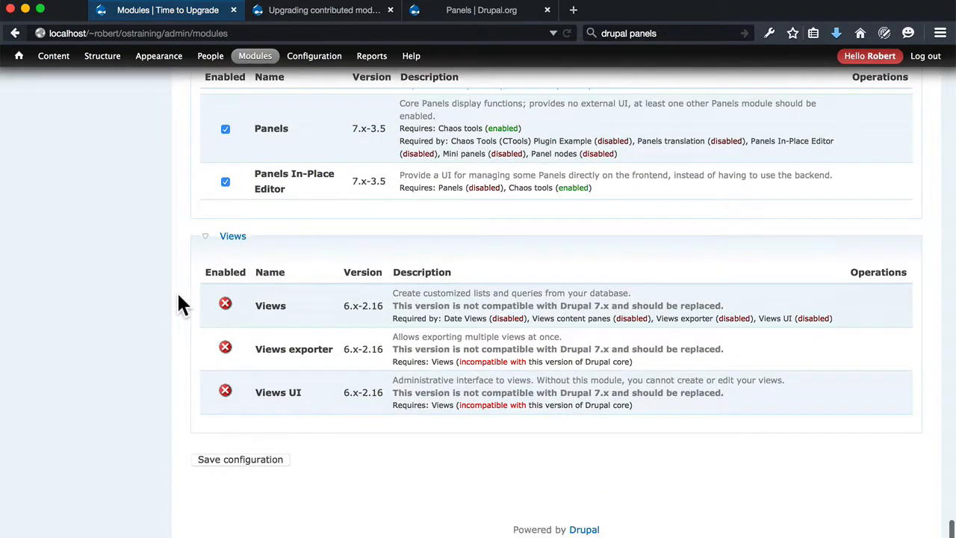
left_click(210, 464)
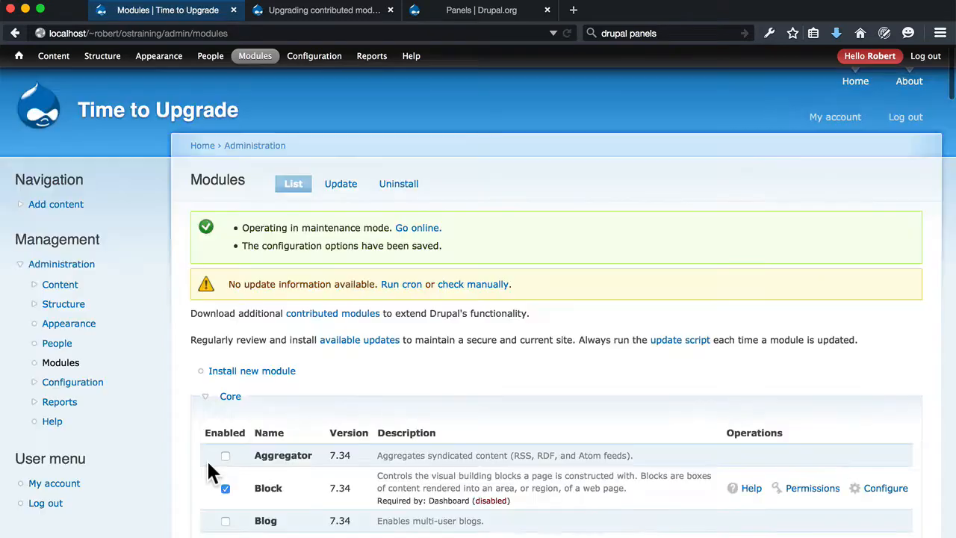
Run the site's update.php, apply the pending database updates, and return to the front page to check its content
left_click(182, 119)
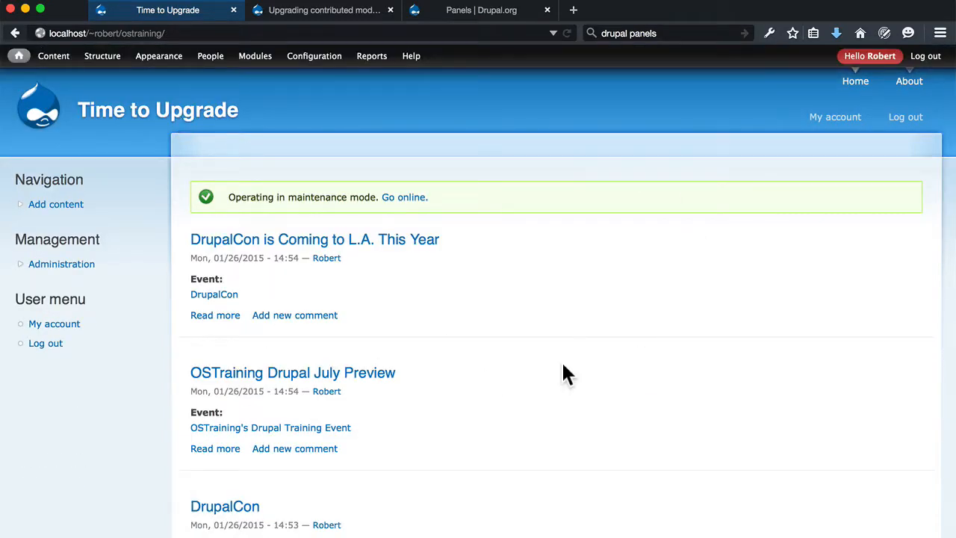
left_click(269, 33)
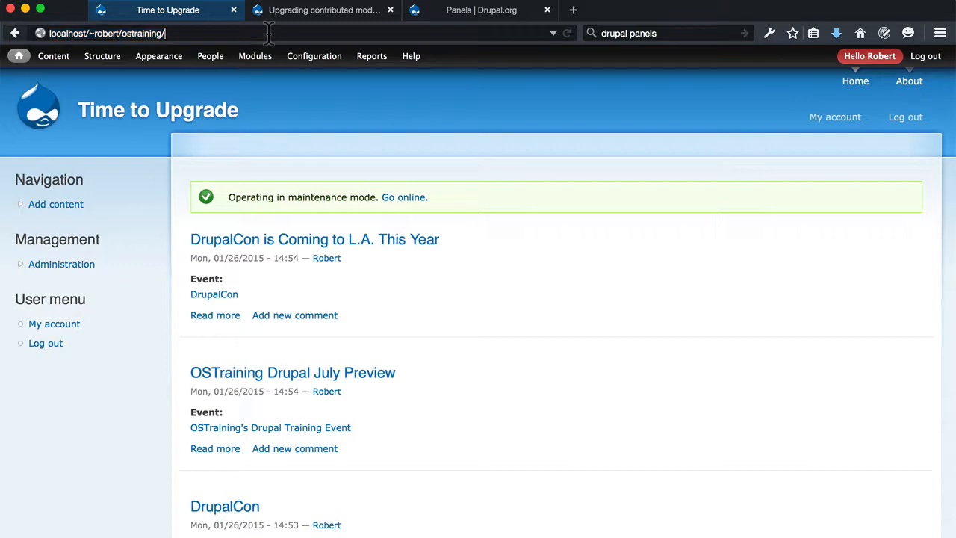
type("update.php")
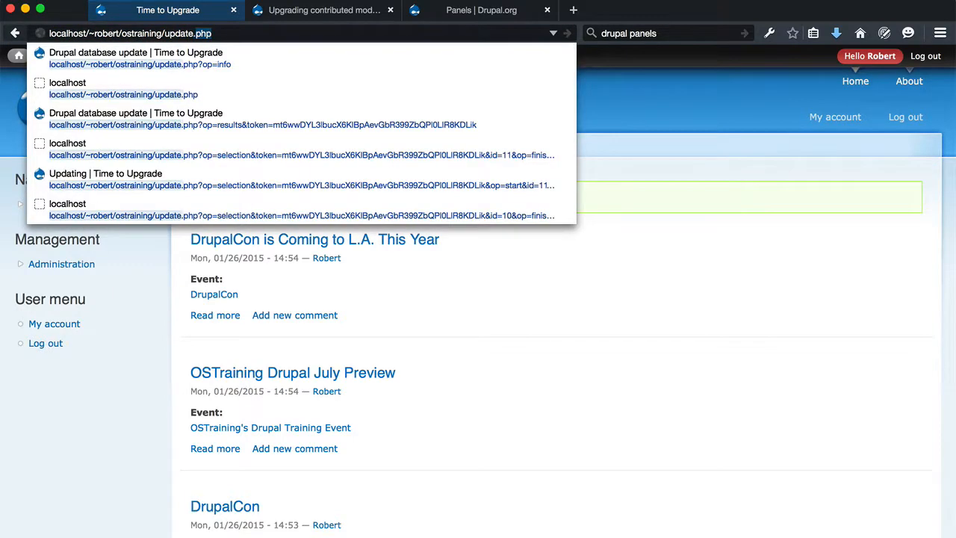
key("Return")
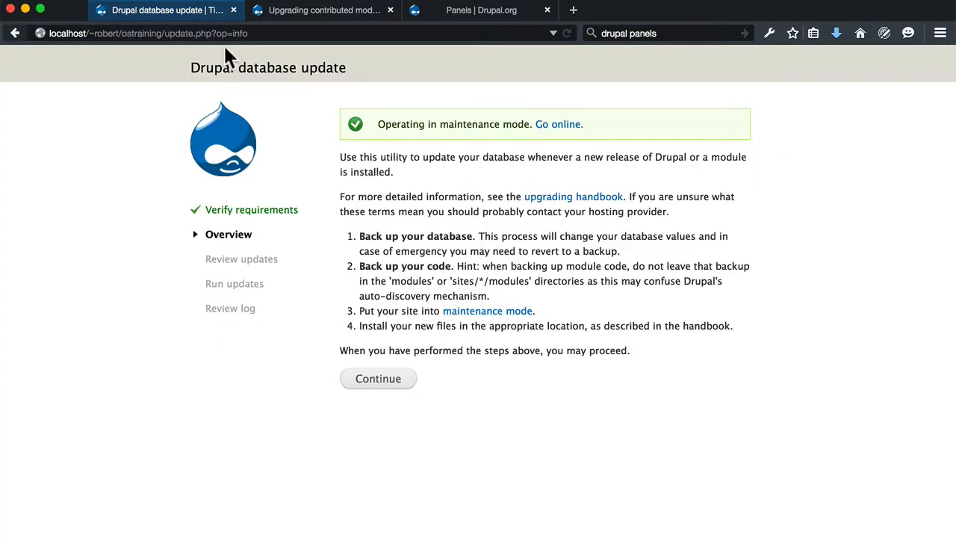
left_click(365, 381)
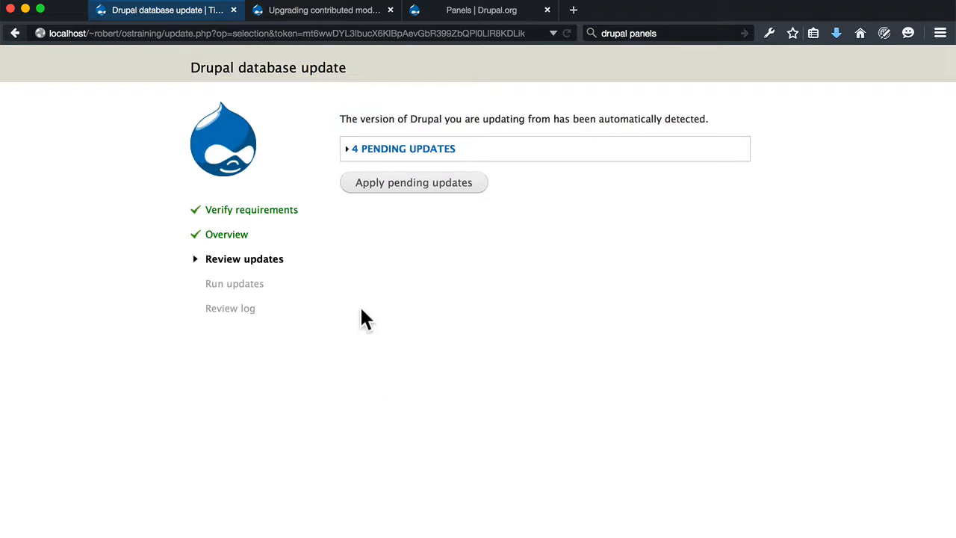
left_click(374, 181)
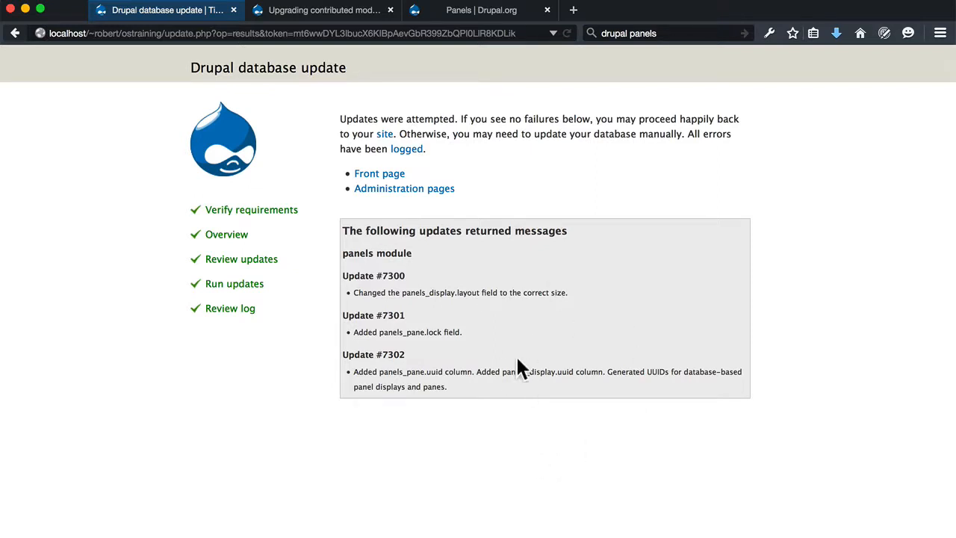
left_click(381, 179)
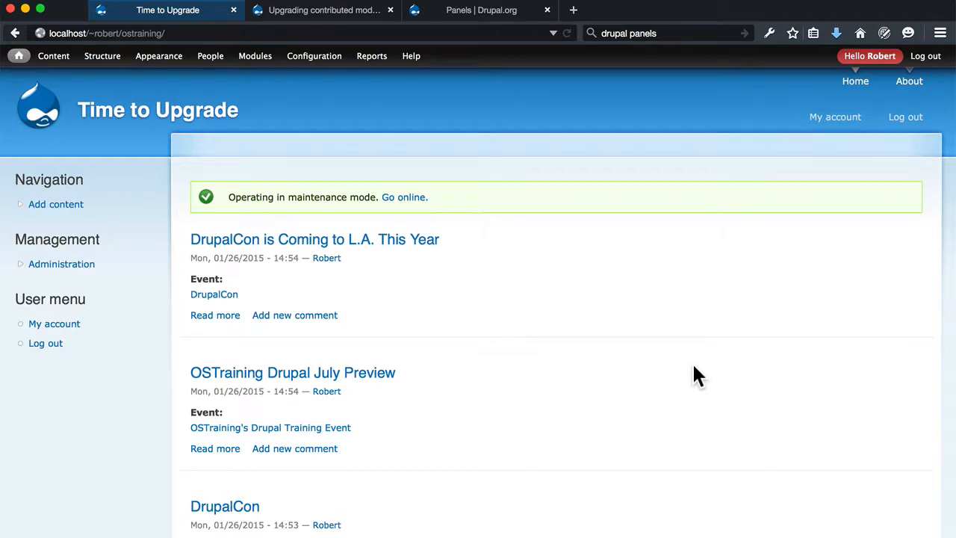
Switch to Finder and move the old pathauto folder in the site's modules folder to the Trash
key("super+Tab")
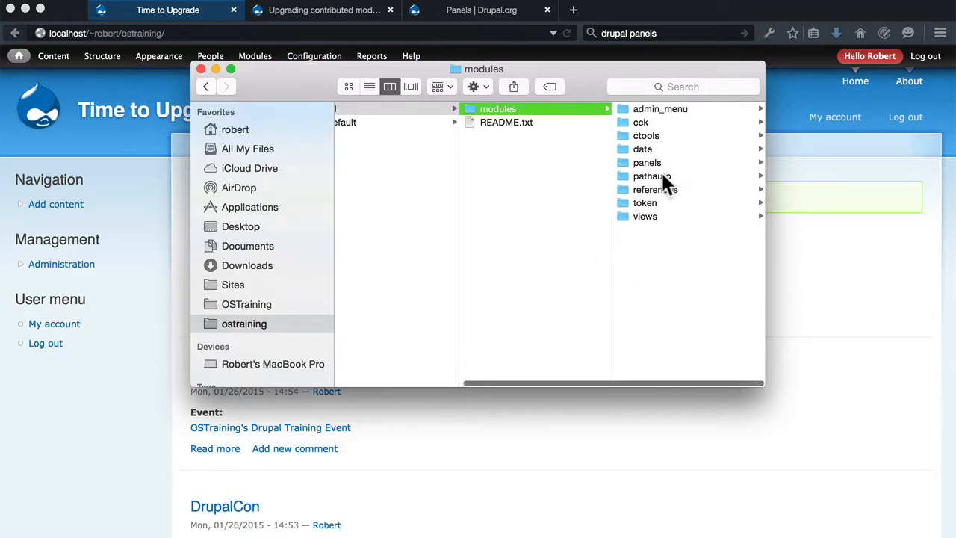
left_click(662, 176)
right_click(553, 179)
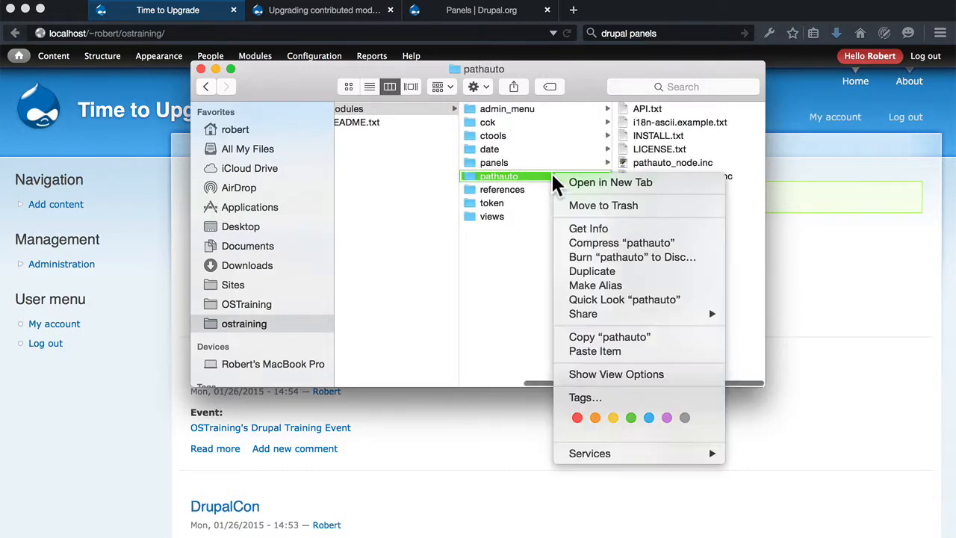
left_click(598, 207)
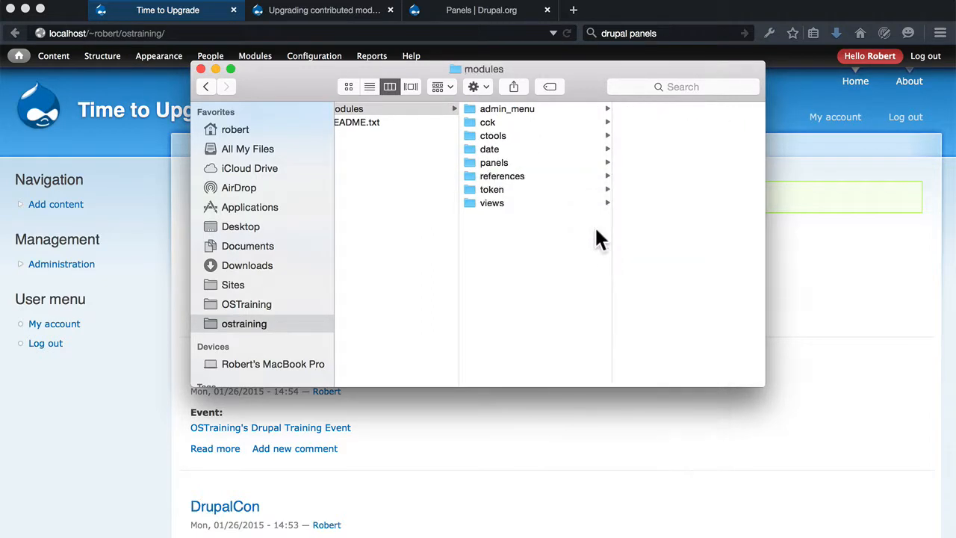
Switch to the Panels browser tab, search the web for "drupal pathauto", and open the Pathauto project page on Drupal.org
left_click(489, 12)
left_click(634, 33)
type("drupal pa")
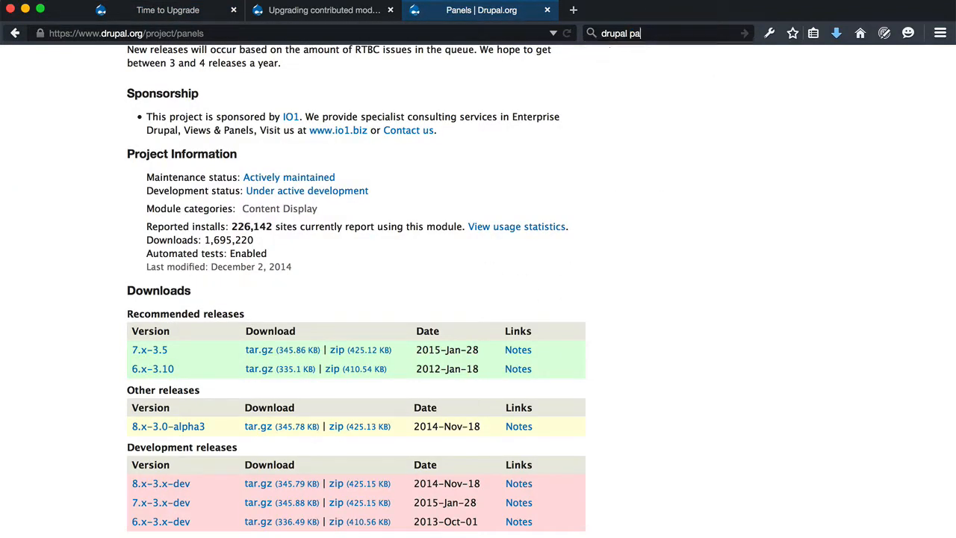
type("thauto")
key("Return")
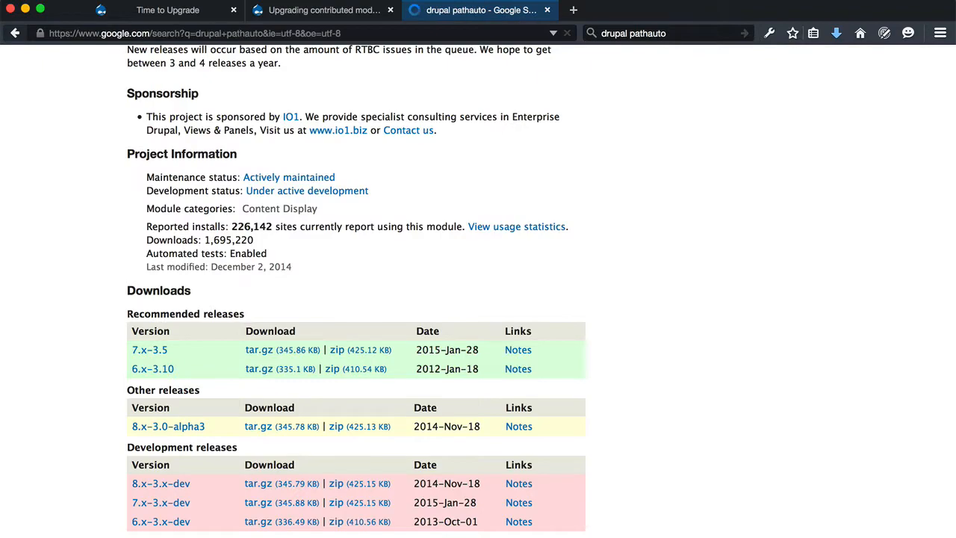
left_click(158, 205)
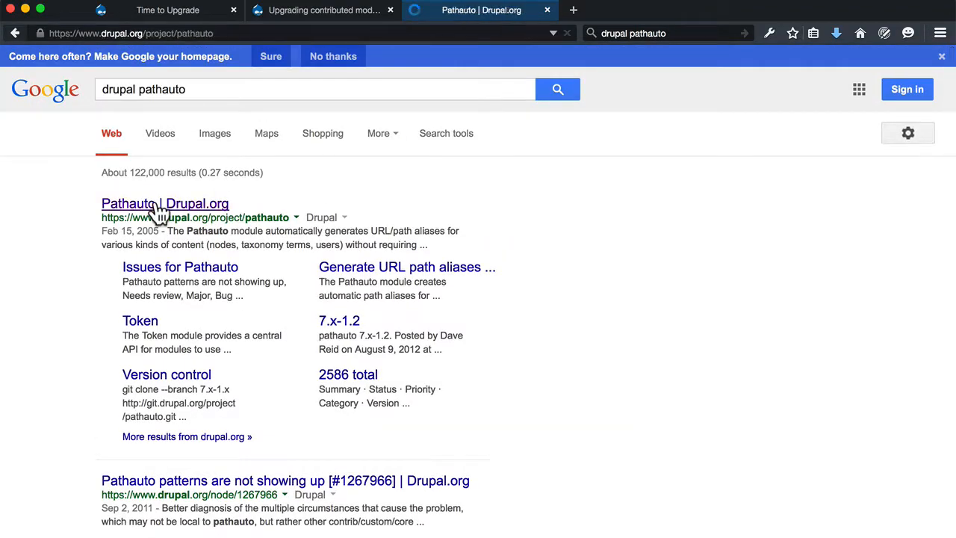
Save the recommended Pathauto 7.x-1.2 tar.gz release to the Desktop as pathauto-7.x-1.2.tar.gz
scroll(224, 247, "down", 20)
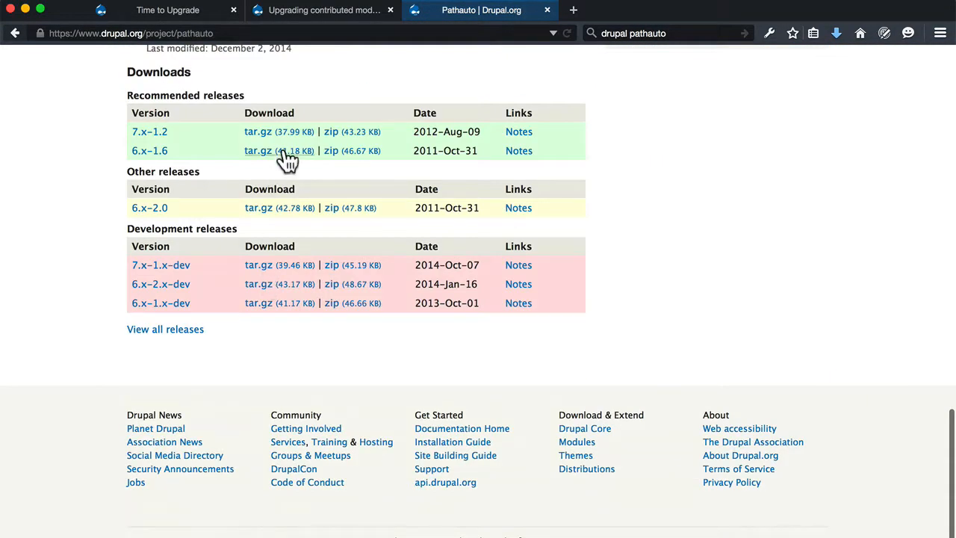
right_click(286, 134)
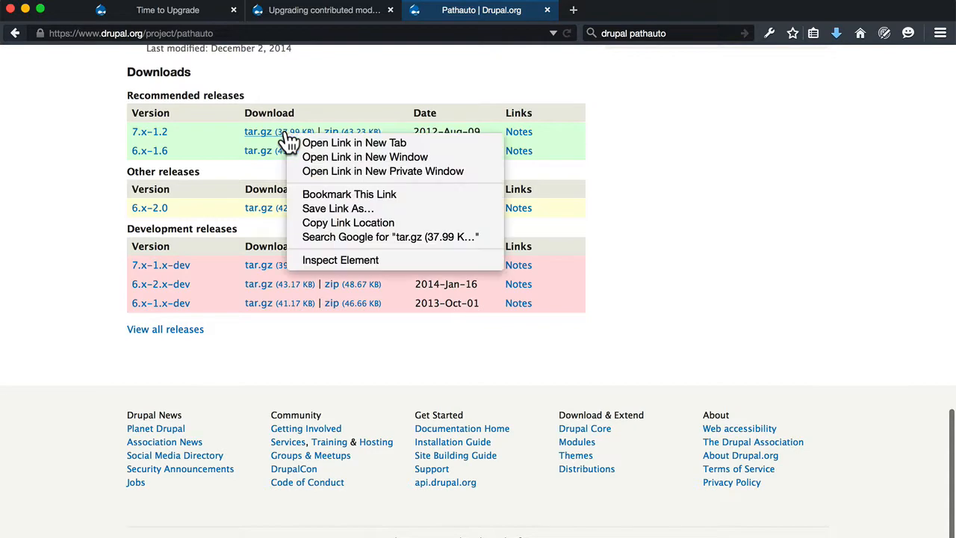
left_click(319, 209)
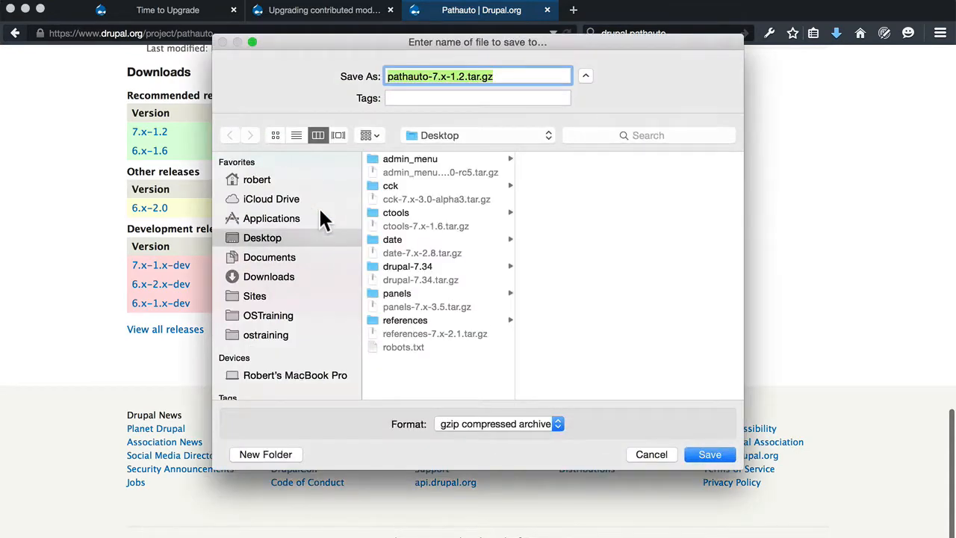
left_click(713, 457)
Switch to Finder, extract pathauto-7.x-1.2.tar.gz on the Desktop, and copy the extracted pathauto folder
key("super+Tab")
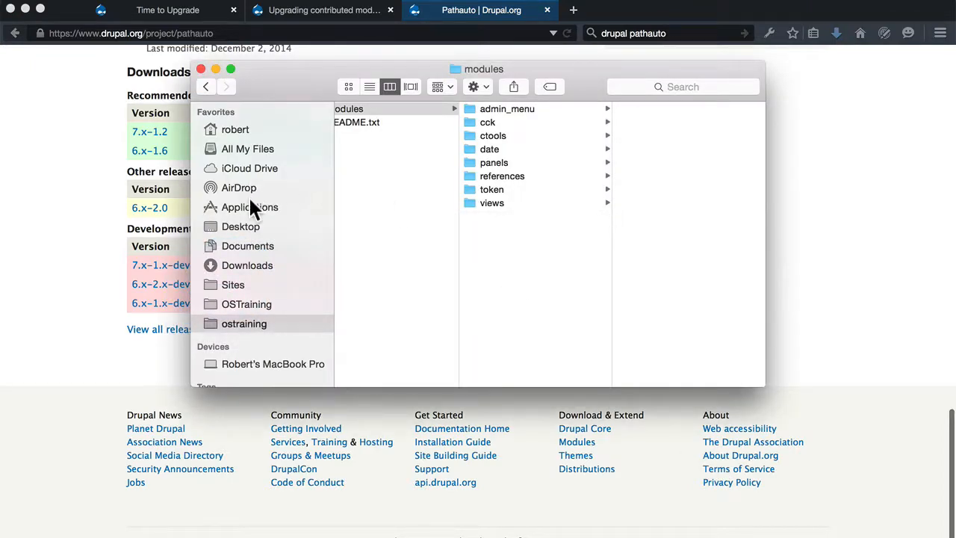
left_click(250, 230)
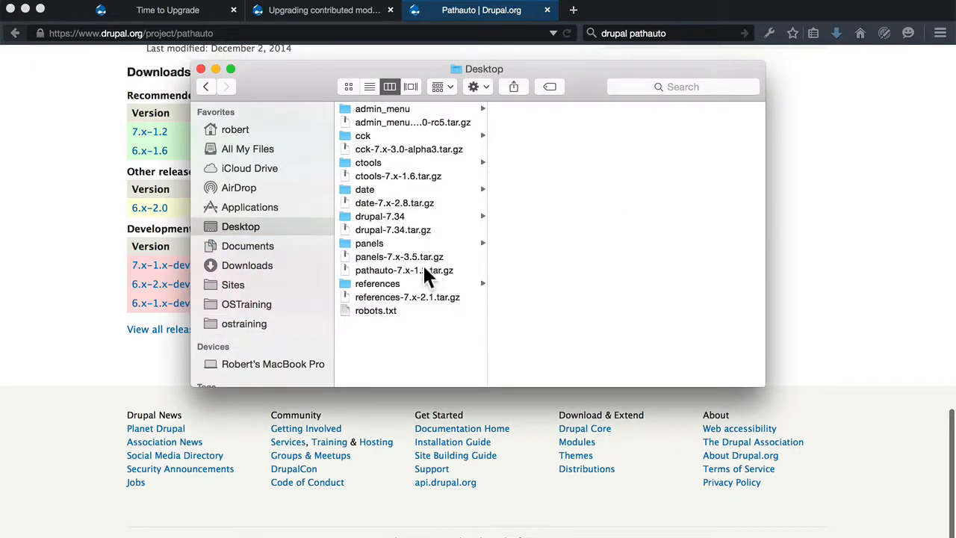
double_click(386, 271)
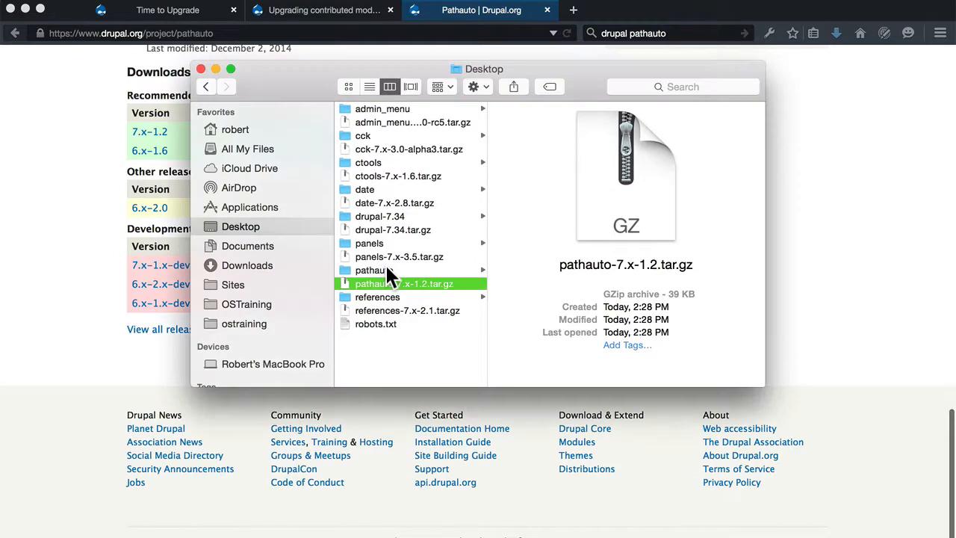
left_click(386, 269)
right_click(386, 269)
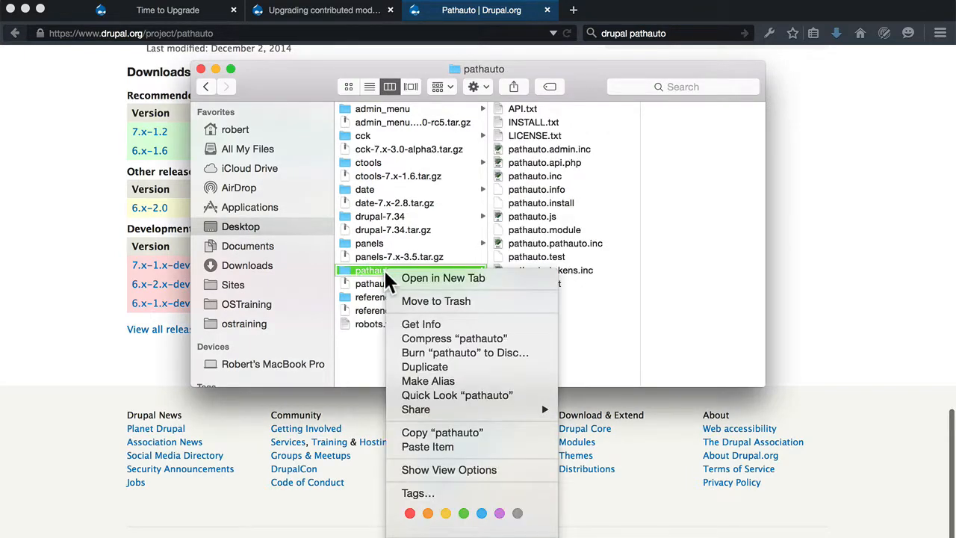
left_click(427, 432)
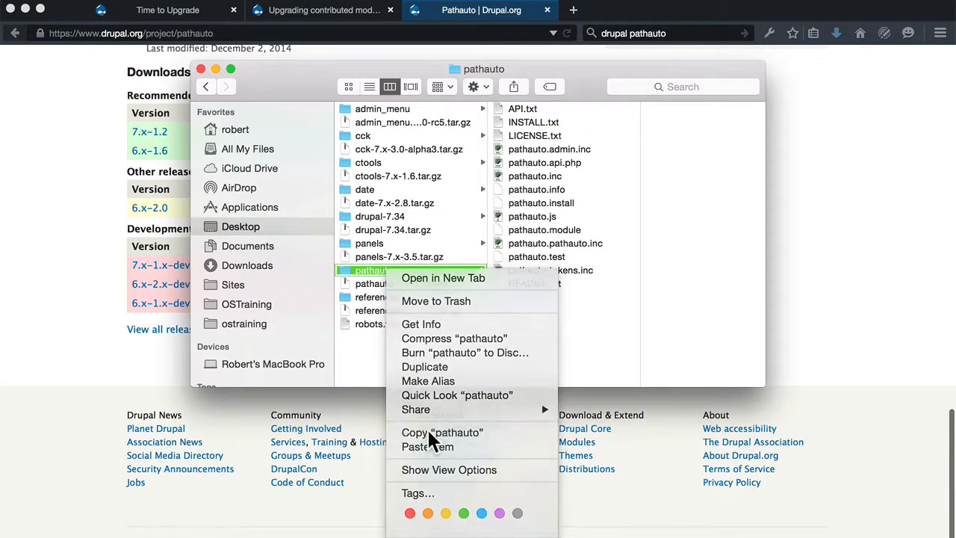
Paste the copied pathauto folder into the ostraining site's sites/all/modules folder
left_click(269, 323)
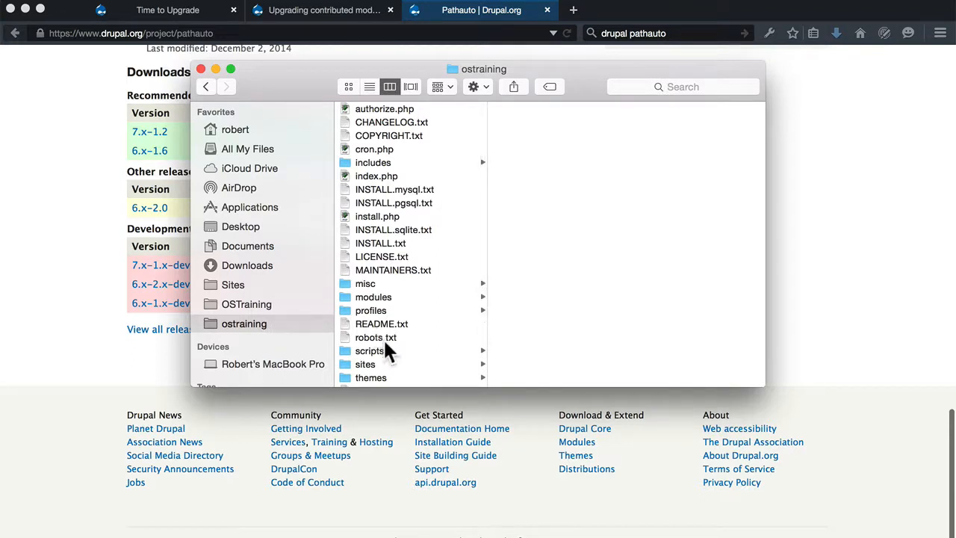
left_click(370, 365)
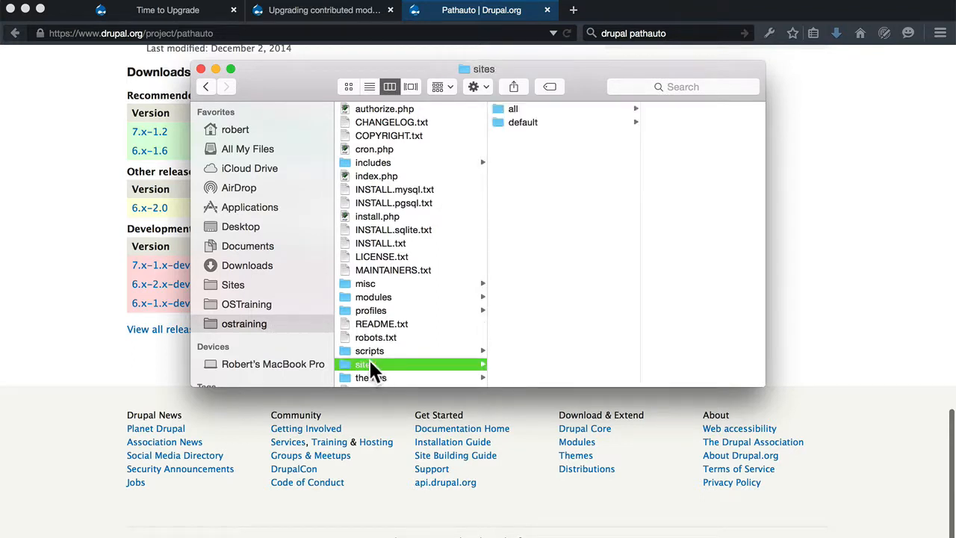
left_click(546, 109)
left_click(634, 109)
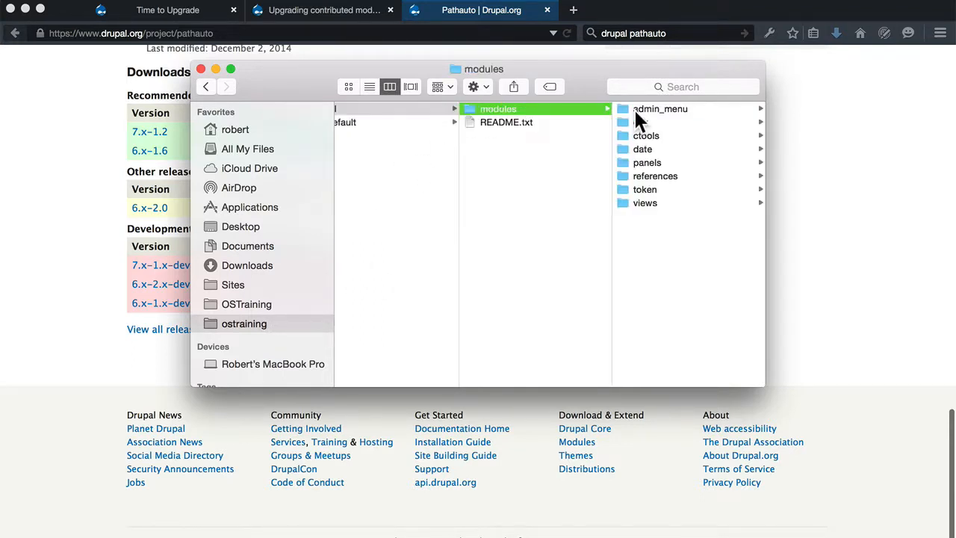
right_click(648, 240)
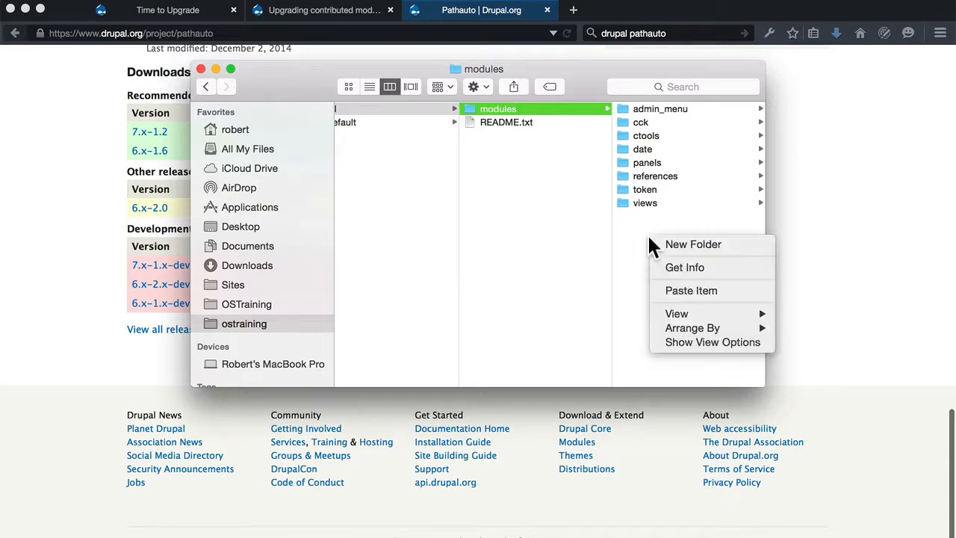
left_click(672, 290)
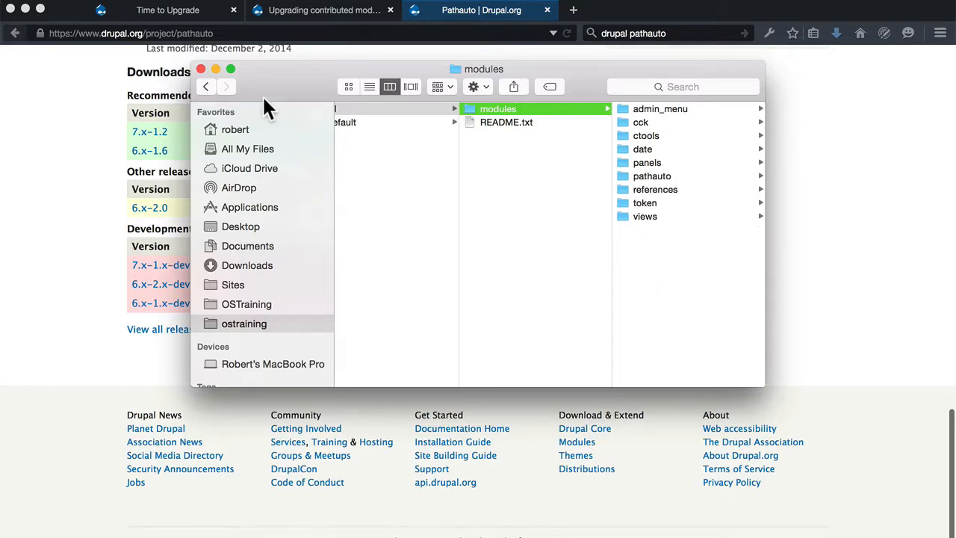
Switch to the site's browser tab, open the module list, and check the Pathauto entry's version and requirements
left_click(187, 9)
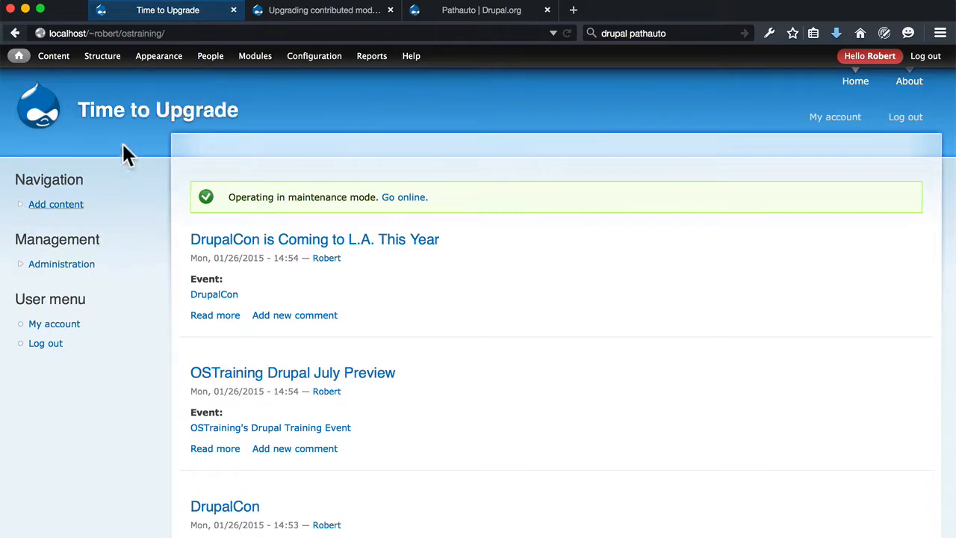
left_click(269, 56)
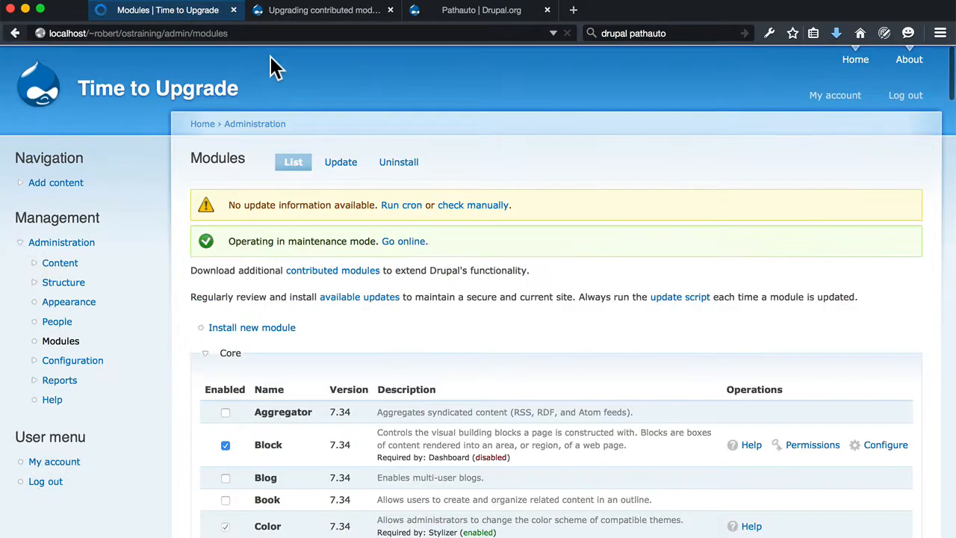
scroll(420, 290, "down", 20)
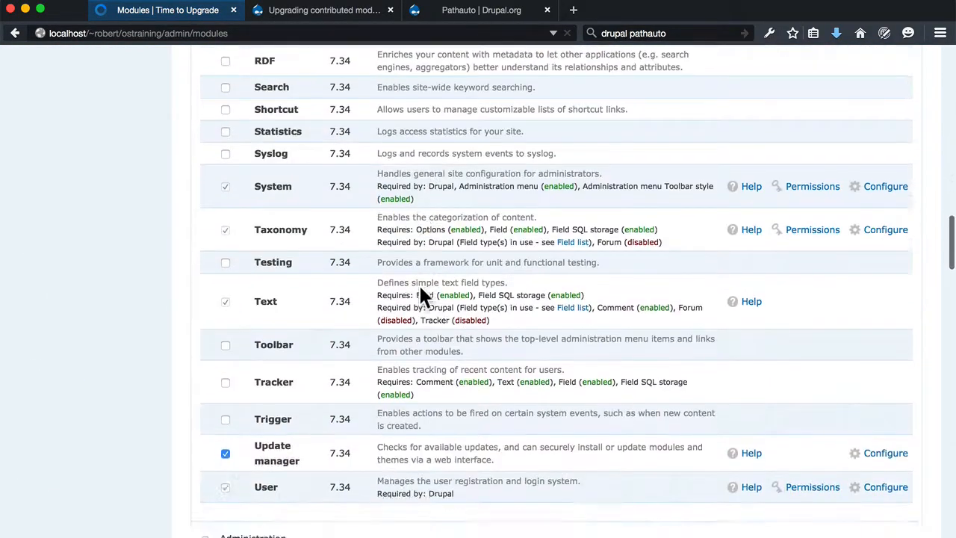
scroll(419, 296, "down", 15)
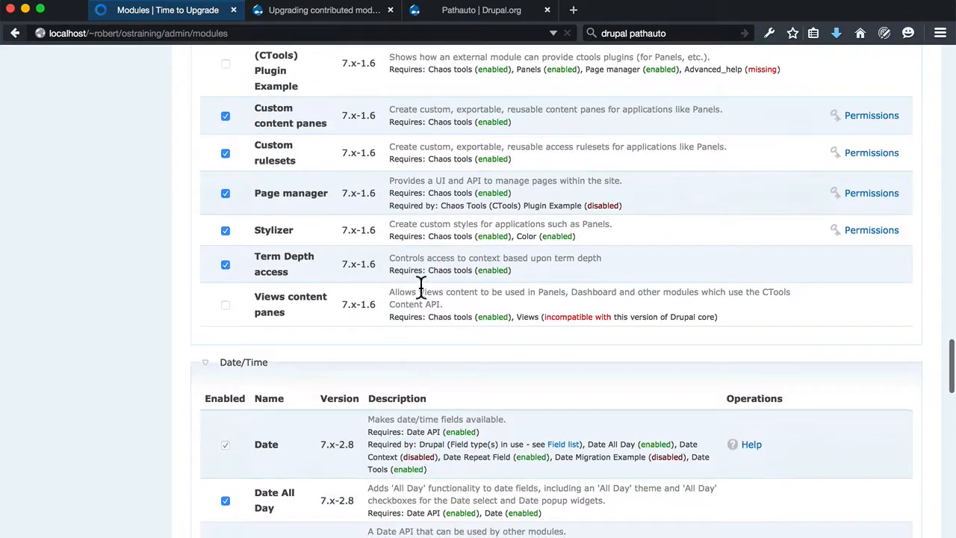
scroll(420, 292, "down", 20)
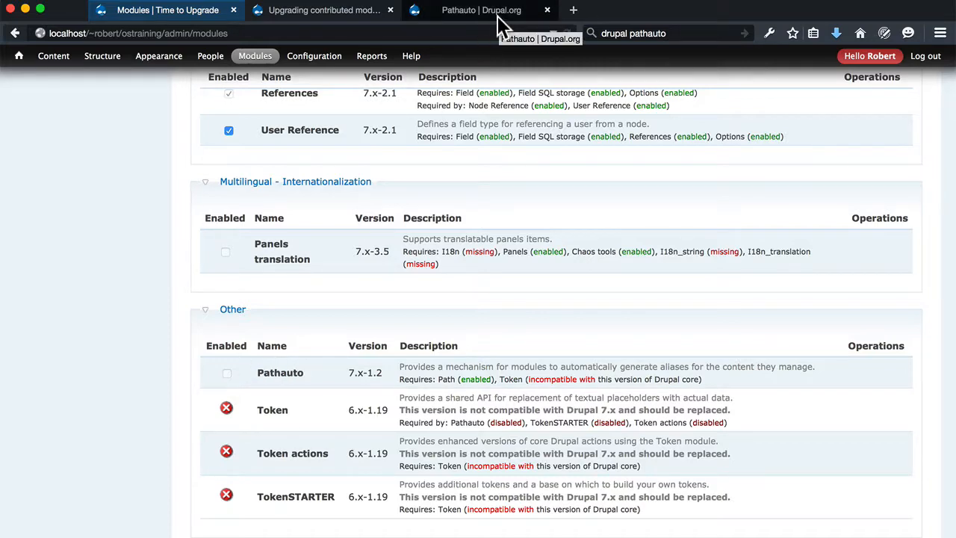
Switch to Finder and move the old token folder in the site's modules folder to the Trash
key("super+Tab")
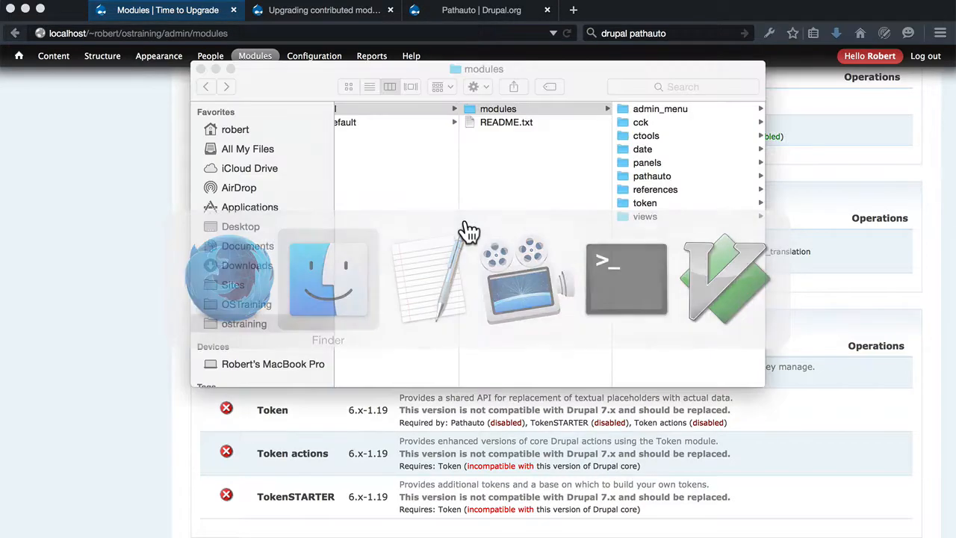
left_click(647, 198)
right_click(583, 199)
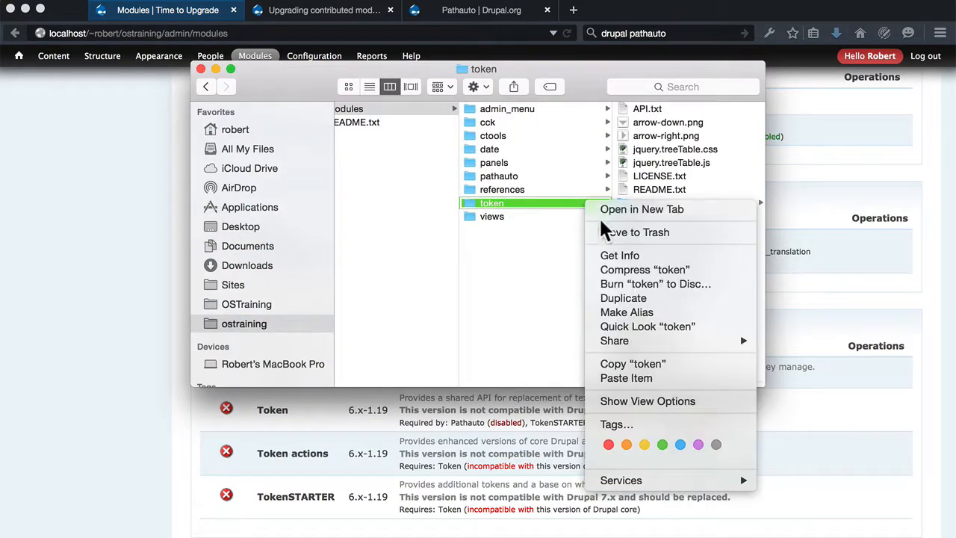
left_click(603, 233)
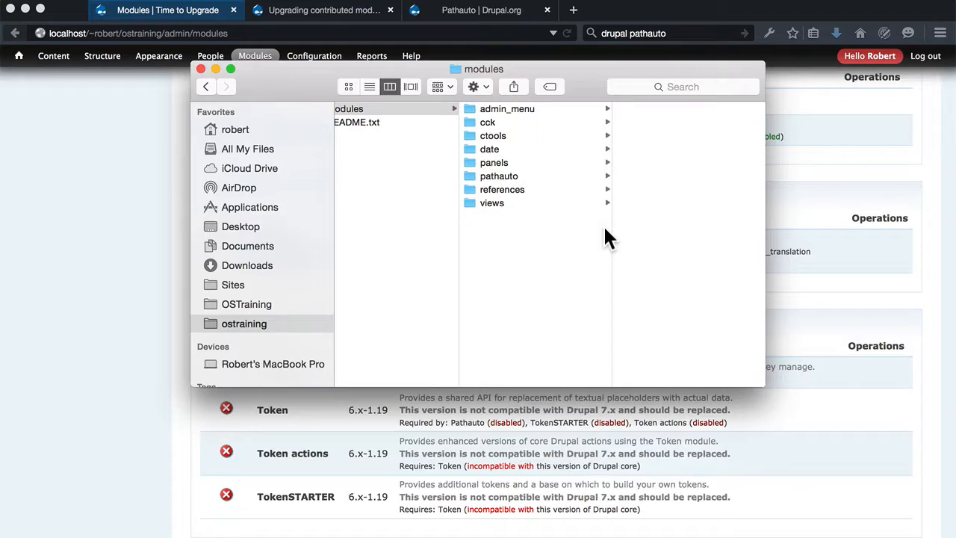
Switch to the browser, search the web for "drupal token", and open the Token project page on Drupal.org
left_click(646, 25)
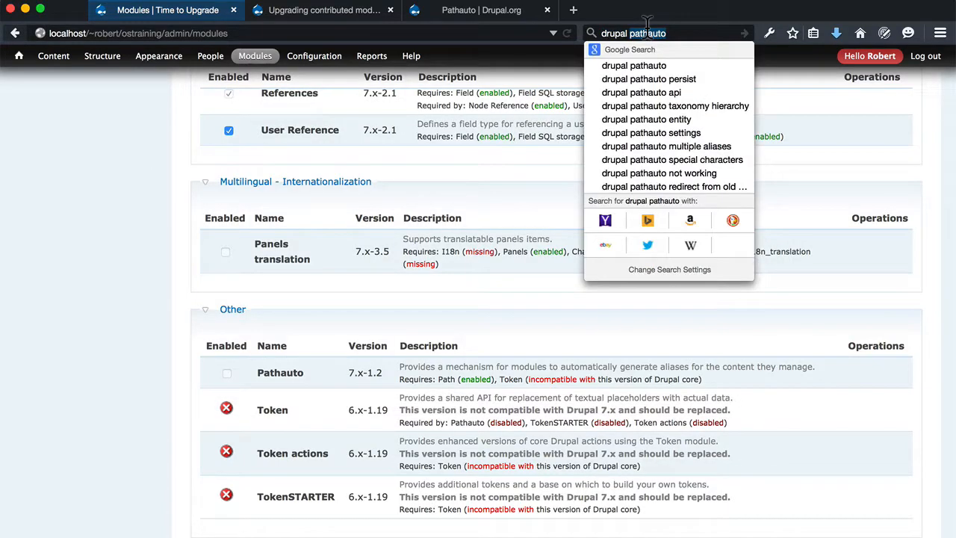
type("token")
key("Return")
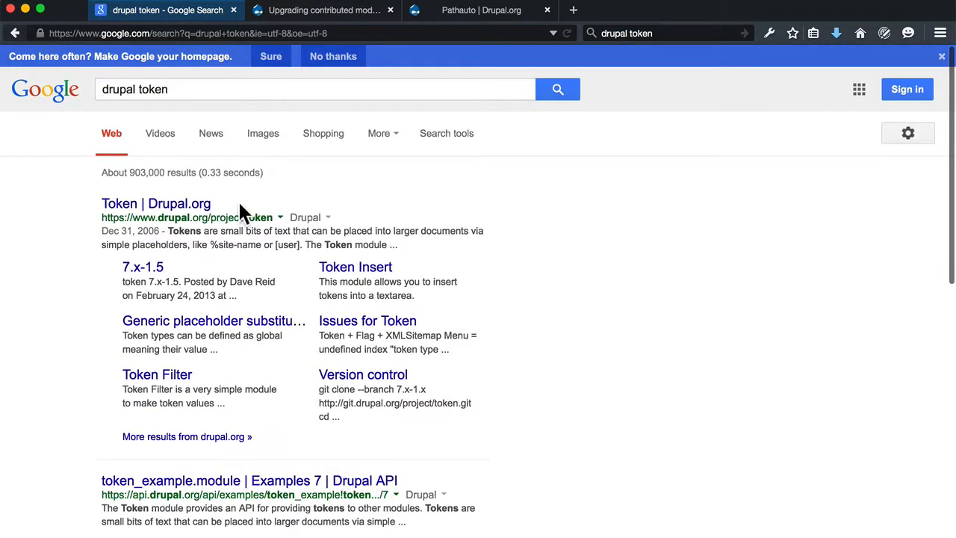
left_click(172, 207)
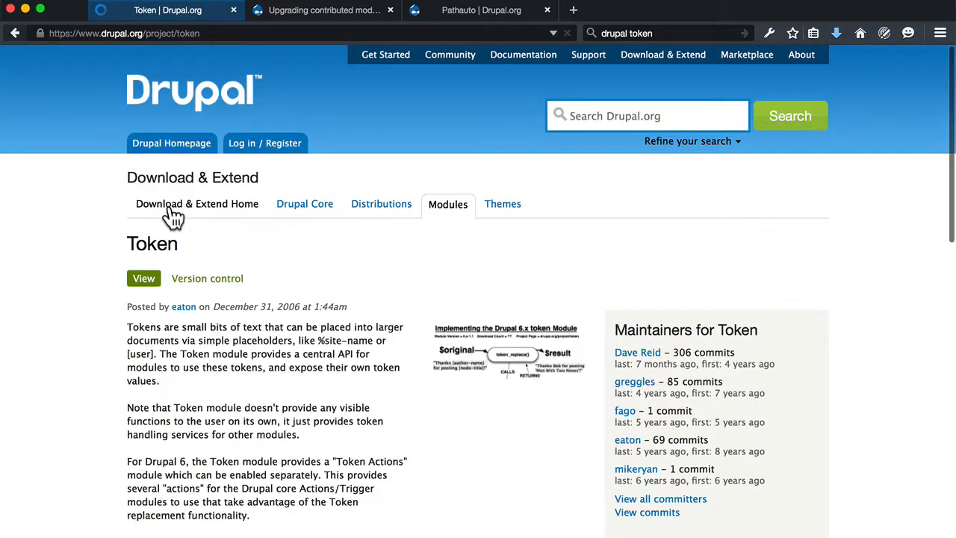
Save the recommended Token 7.x-1.5 tar.gz release to the Desktop as token-7.x-1.5.tar.gz
scroll(271, 351, "down", 10)
scroll(270, 358, "down", 2)
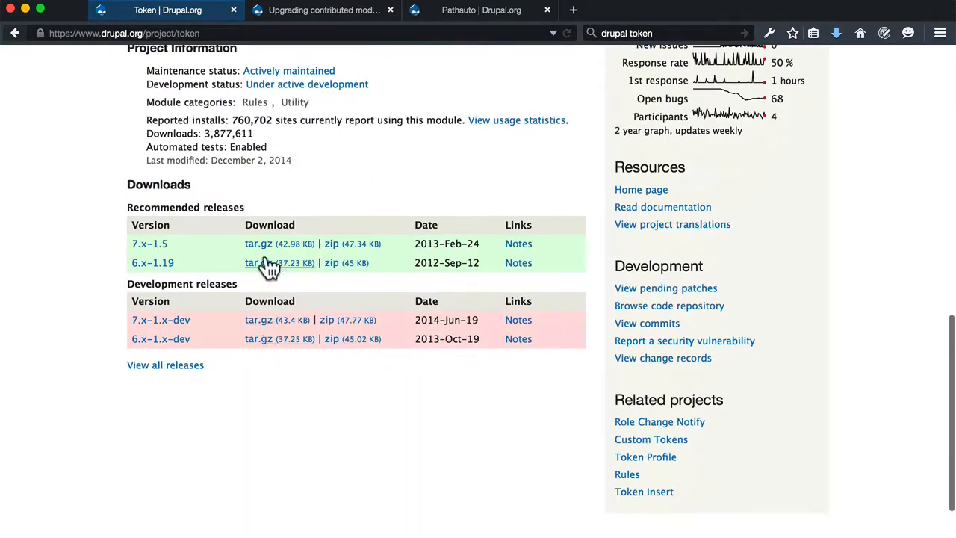
right_click(288, 252)
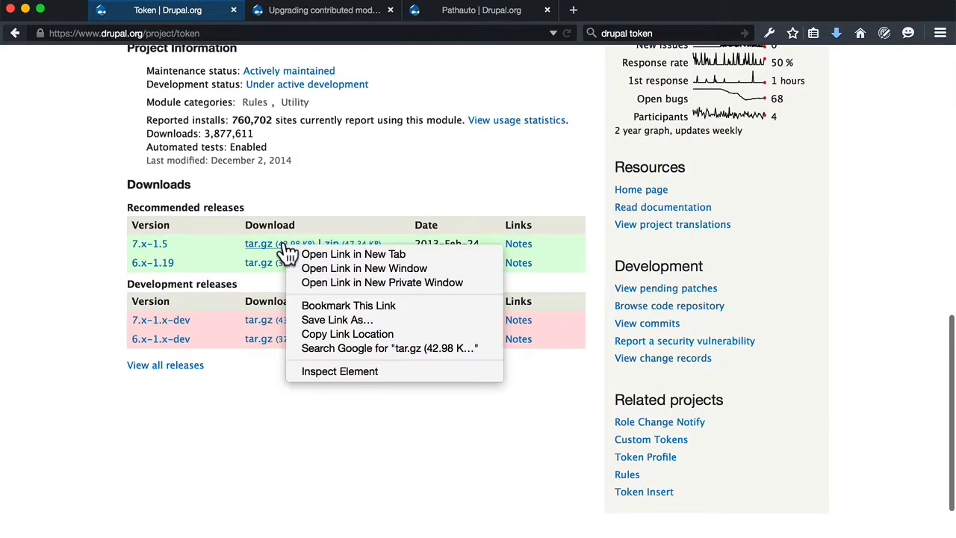
left_click(333, 319)
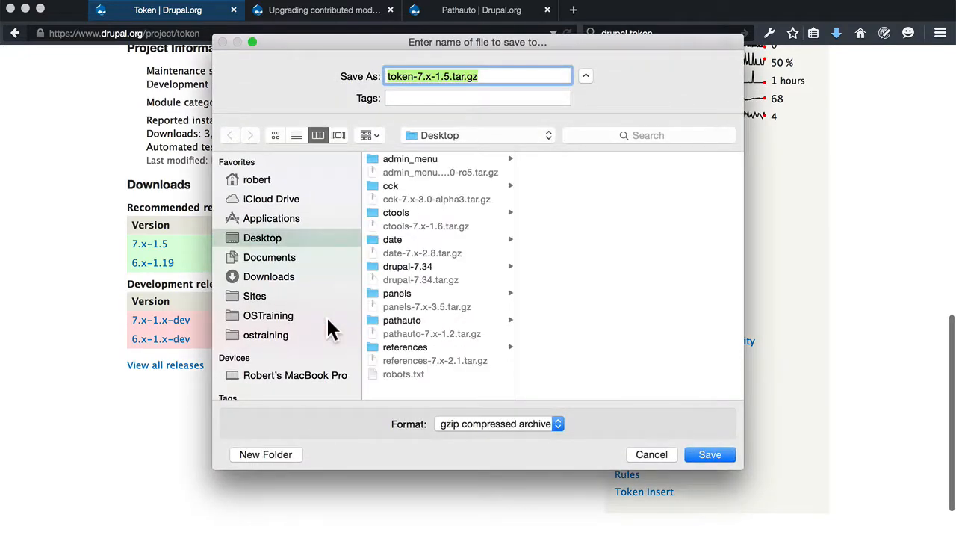
left_click(701, 451)
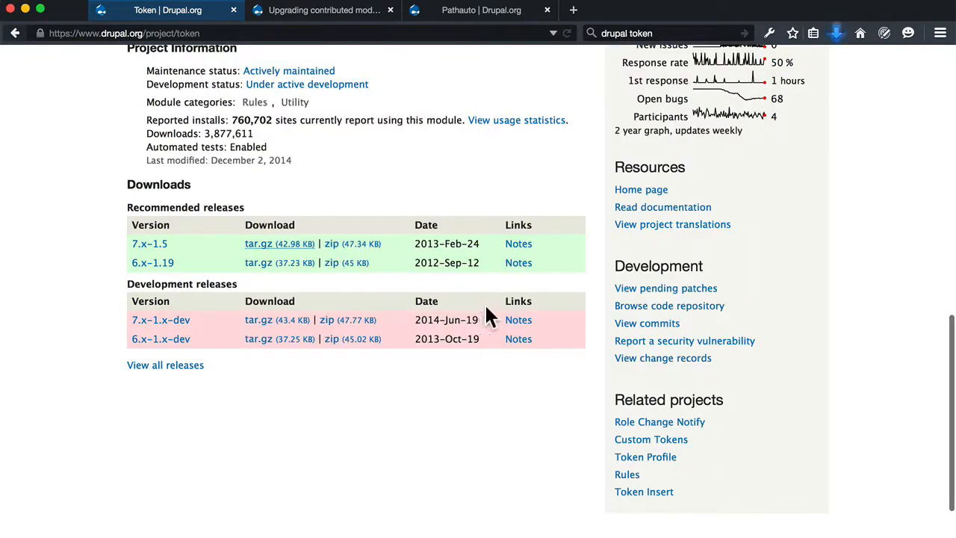
Switch to Finder, extract token-7.x-1.5.tar.gz on the Desktop, and copy the extracted token folder
key("super+Tab")
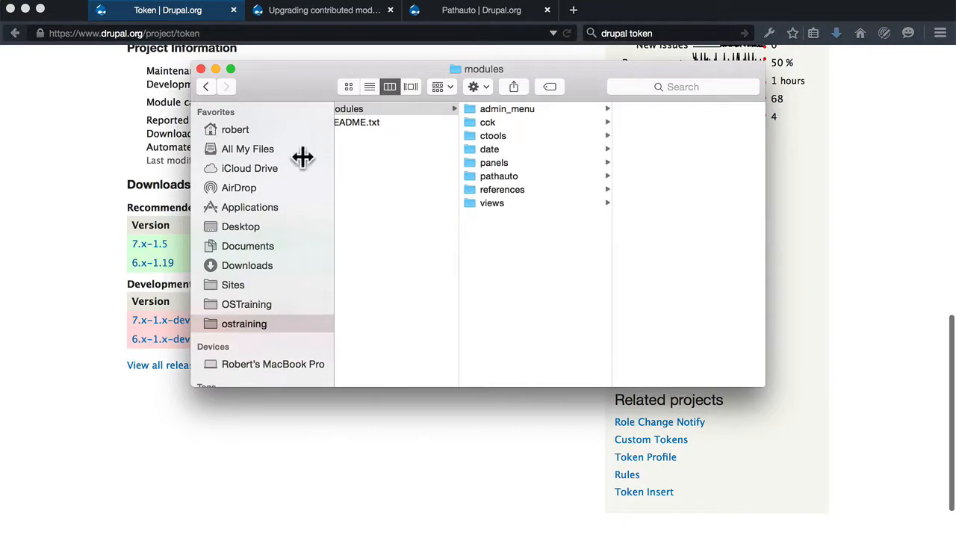
left_click(244, 225)
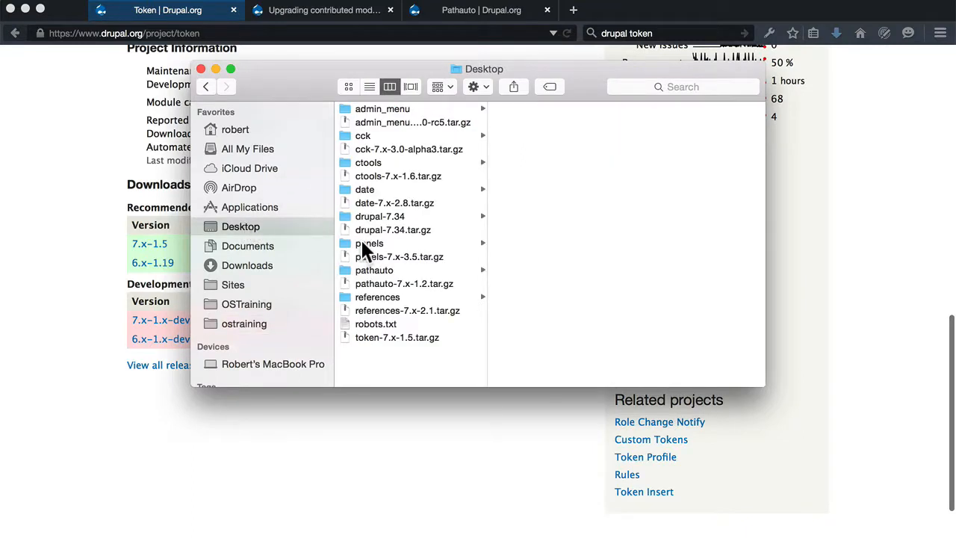
double_click(386, 331)
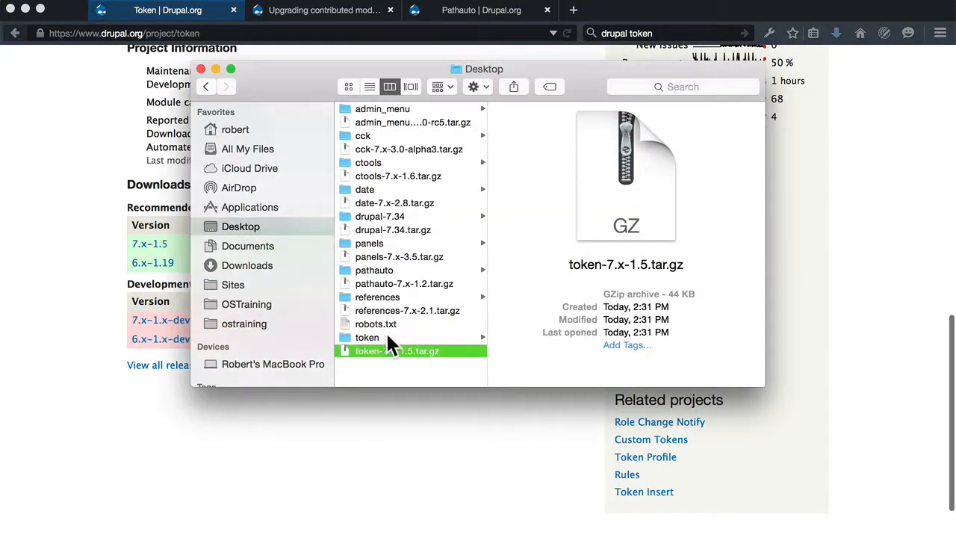
left_click(376, 339)
right_click(383, 338)
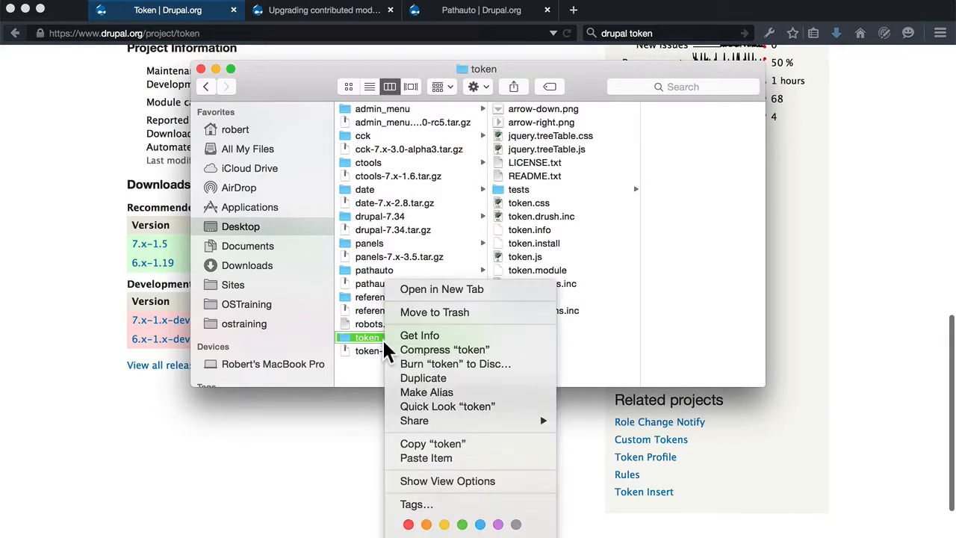
left_click(430, 443)
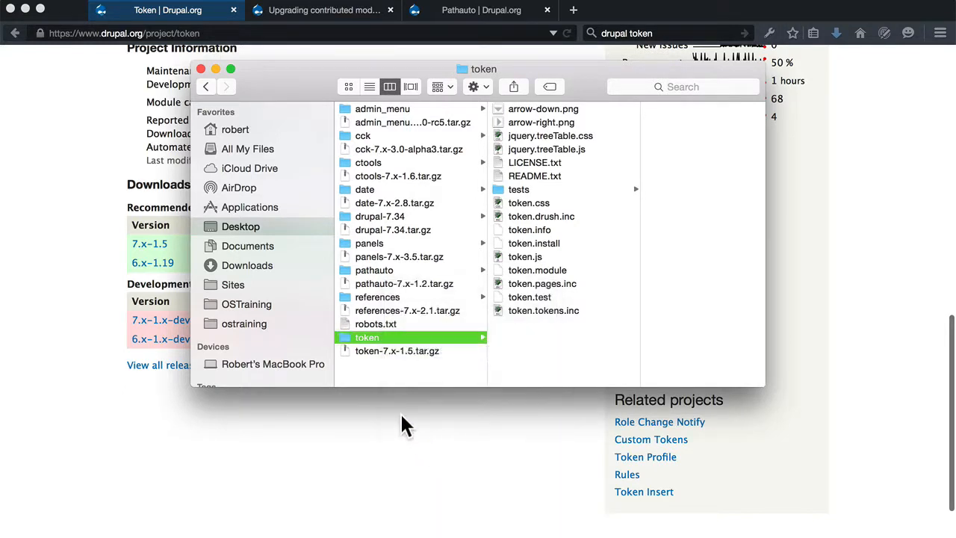
Paste the copied token folder into the ostraining site's sites/all/modules folder
left_click(267, 323)
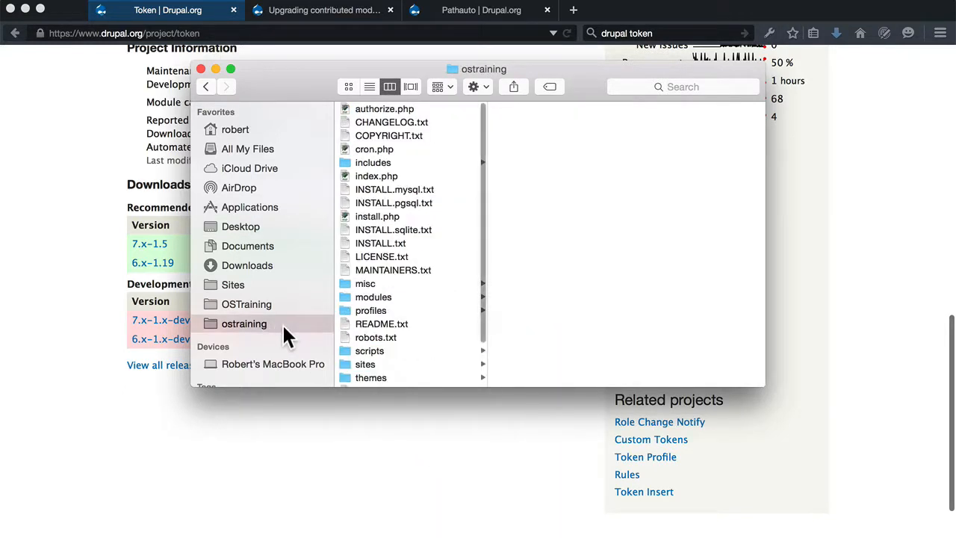
left_click(367, 363)
left_click(541, 109)
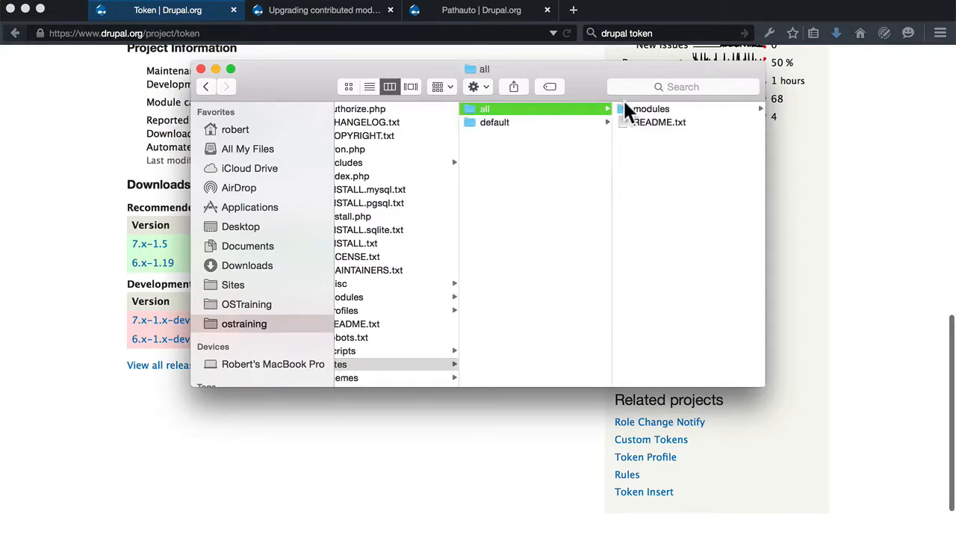
left_click(635, 108)
right_click(672, 242)
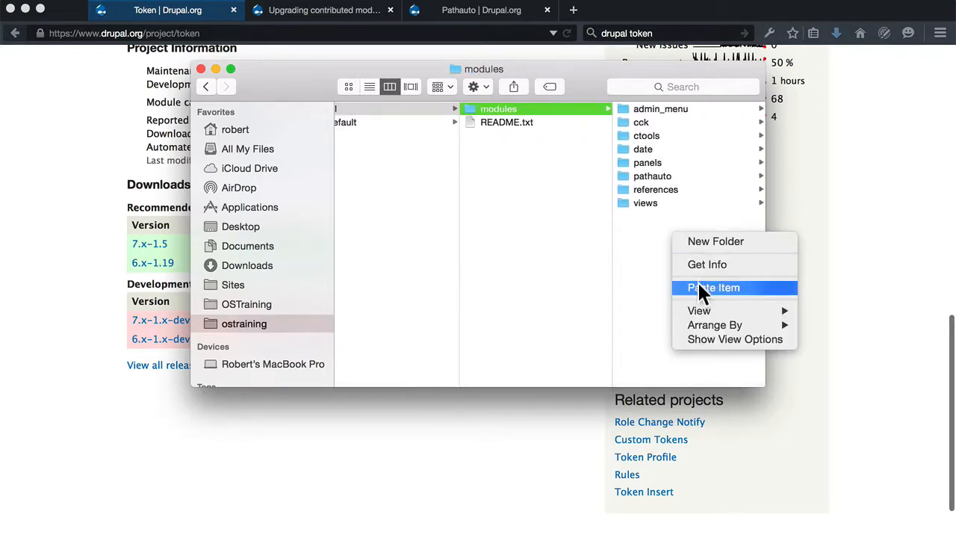
left_click(729, 287)
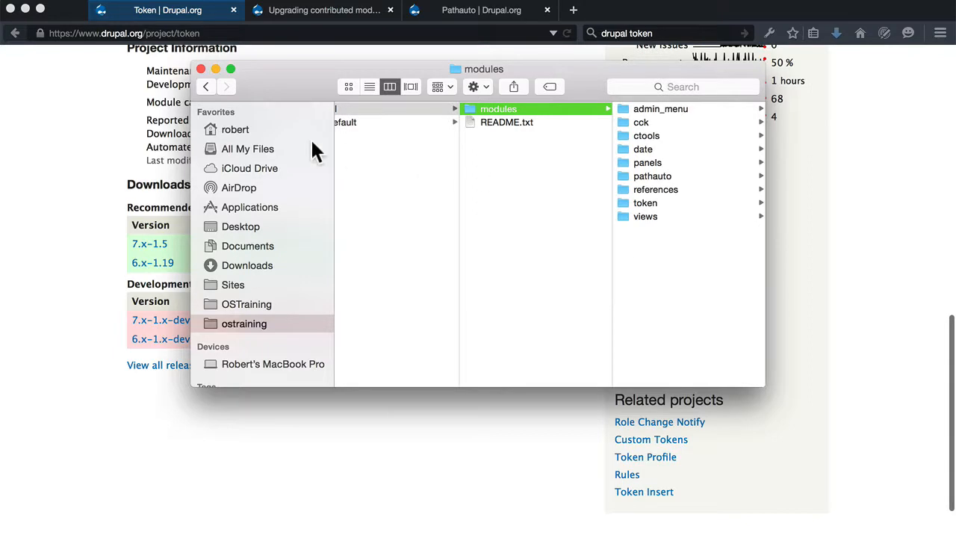
Switch to the browser, enable the Pathauto and Token modules on the site's Modules page, and save the configuration
left_click(182, 13)
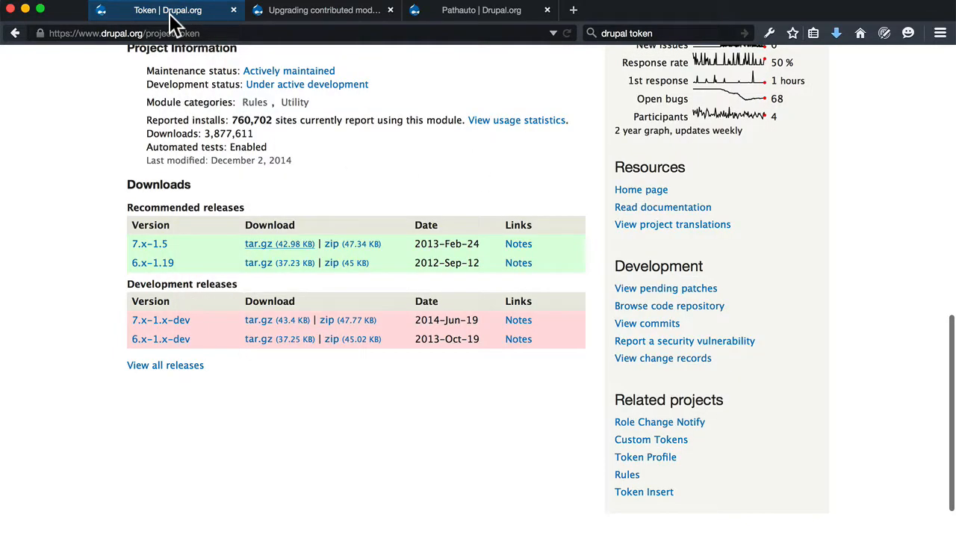
left_click(16, 34)
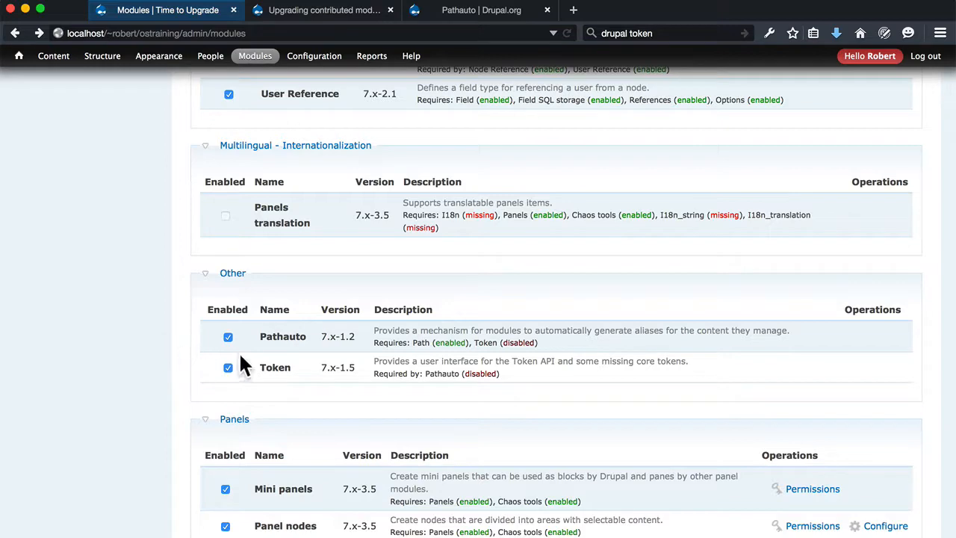
scroll(153, 316, "down", 10)
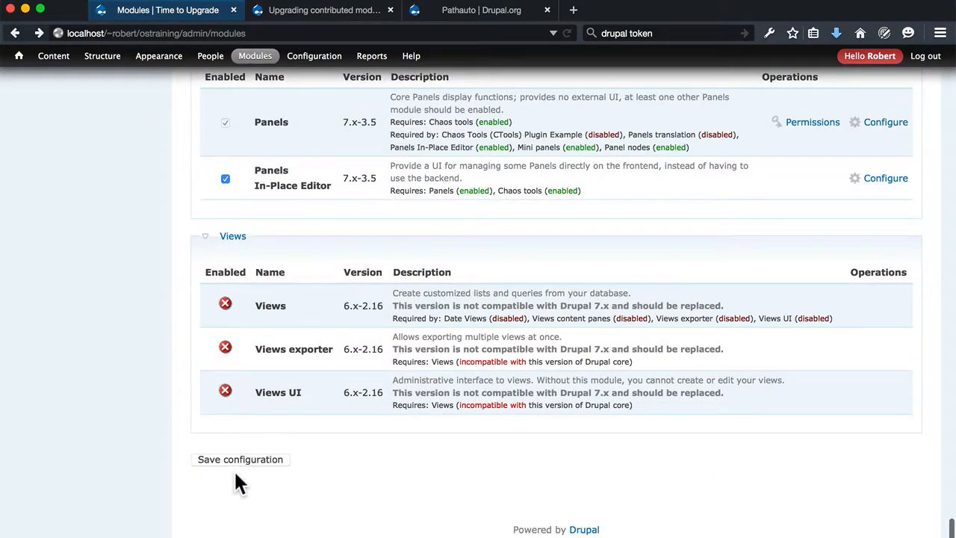
left_click(238, 459)
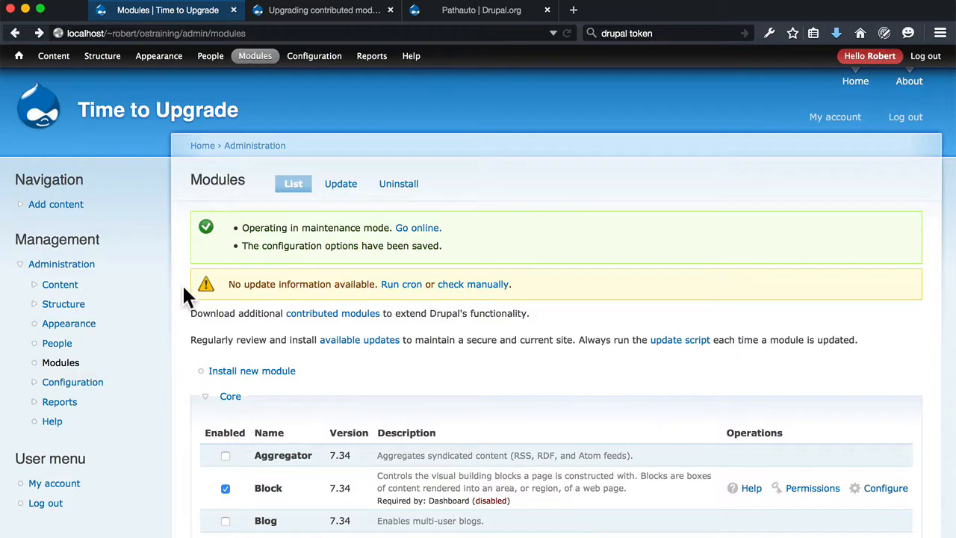
Run the site's update.php, apply the pending database updates, and go to the site's front page
left_click(256, 32)
left_click_drag(256, 33, 184, 35)
type("update.php")
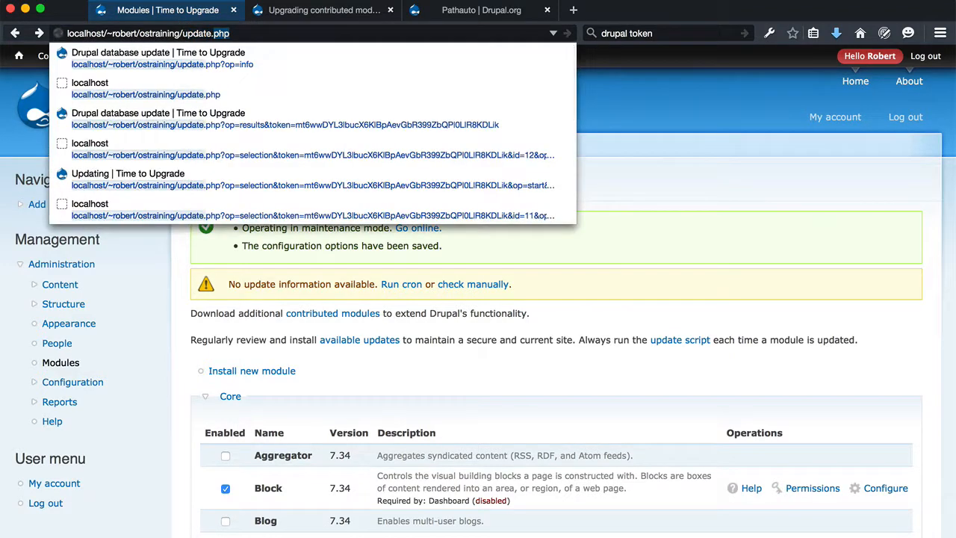
key("Return")
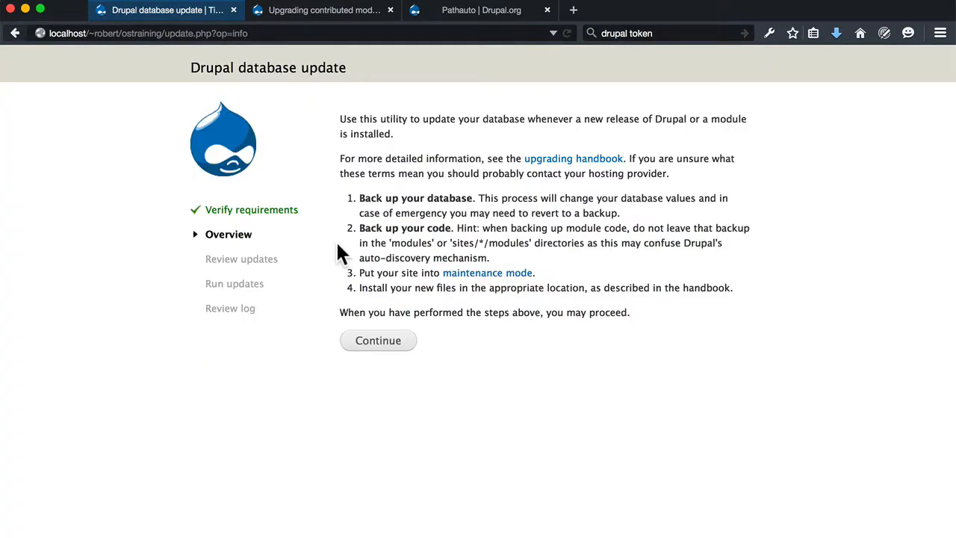
left_click(390, 345)
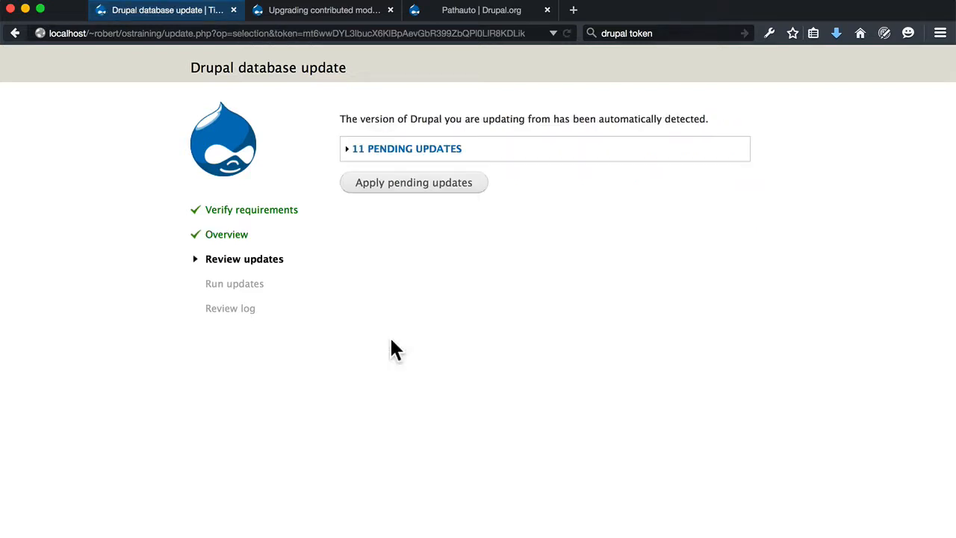
left_click(394, 182)
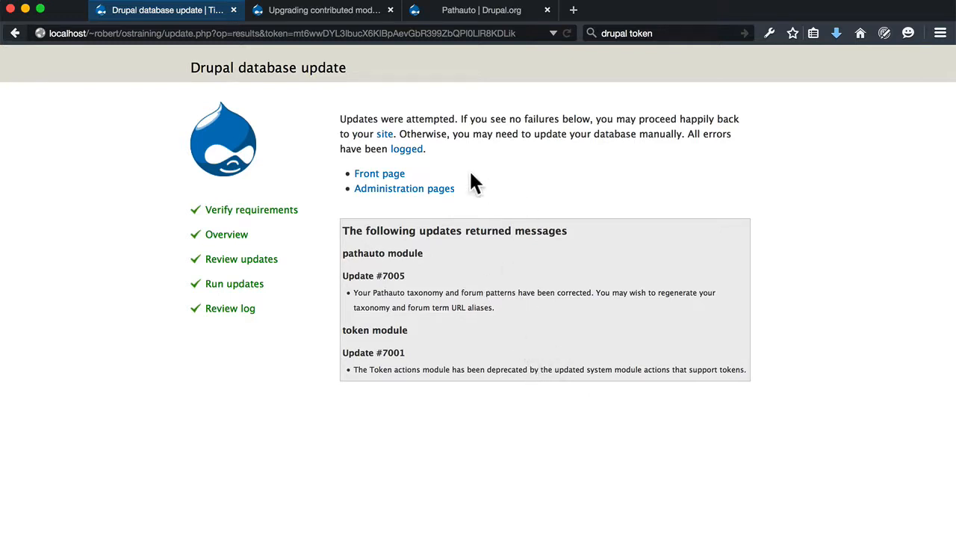
left_click(395, 177)
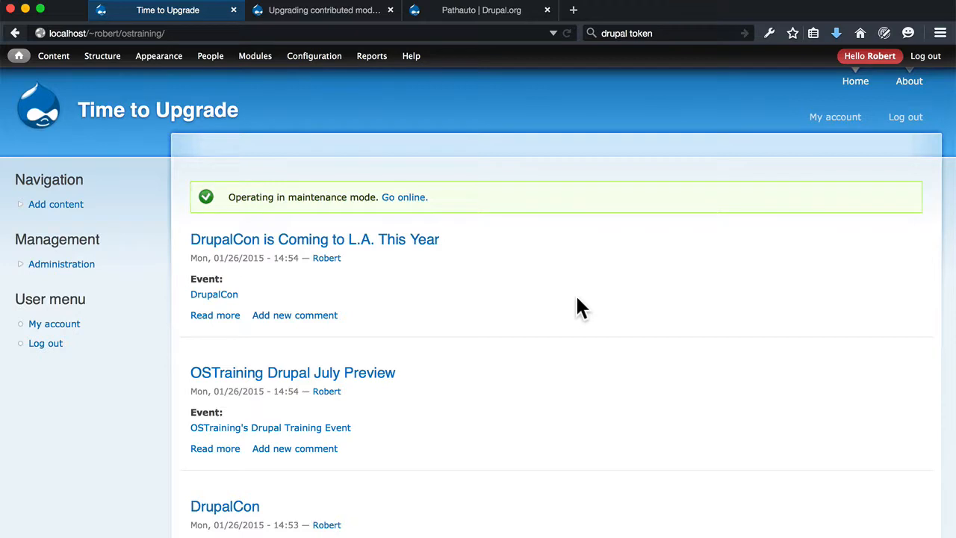
Switch to Finder and move the old views folder in the site's modules folder to the Trash
key("super+Tab")
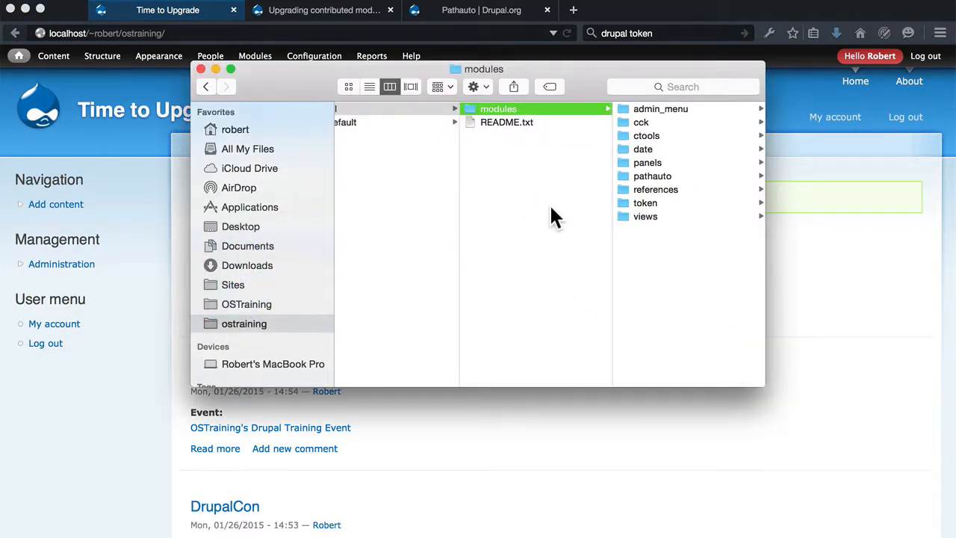
left_click(651, 218)
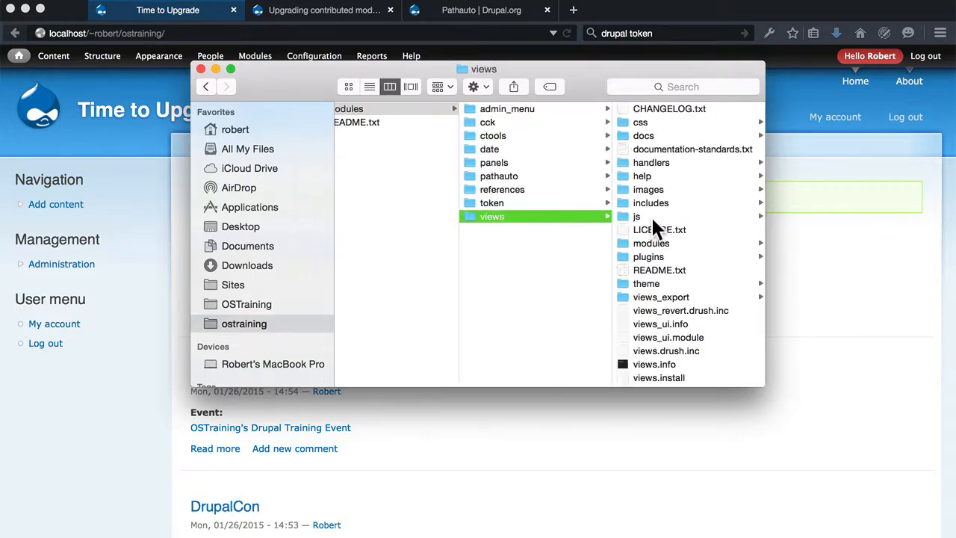
right_click(506, 212)
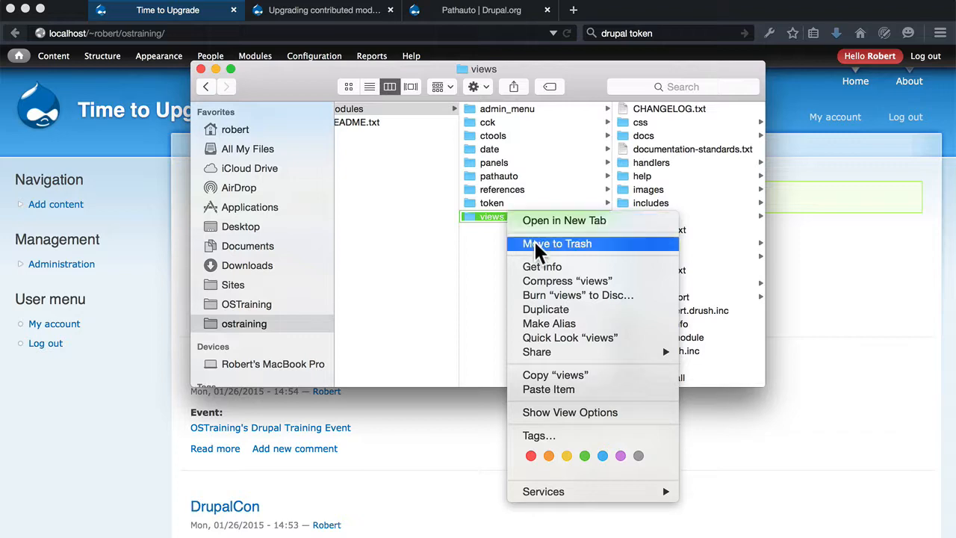
left_click(533, 239)
Switch to the browser, search the web for "drupal views", and open the Views project page on Drupal.org
left_click(478, 10)
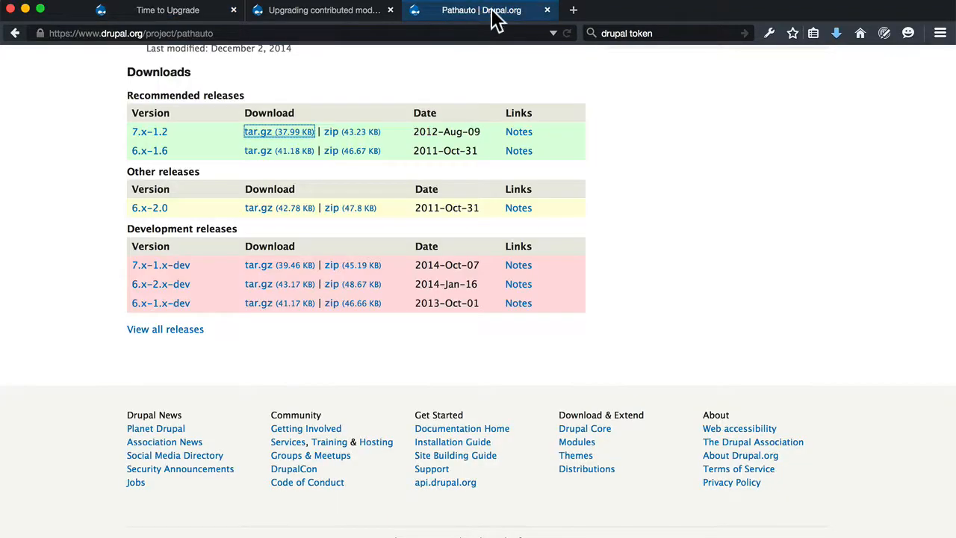
left_click(632, 35)
double_click(634, 34)
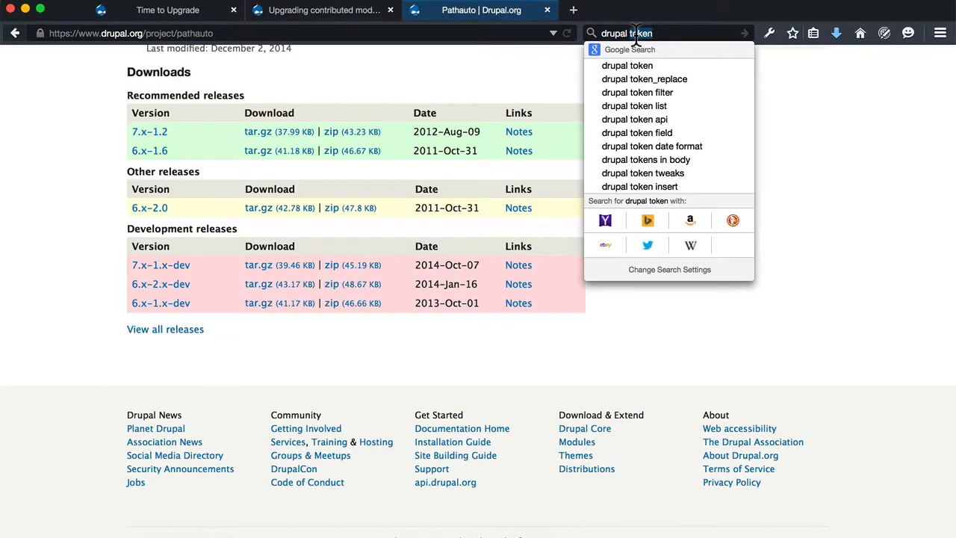
type("views")
key("Return")
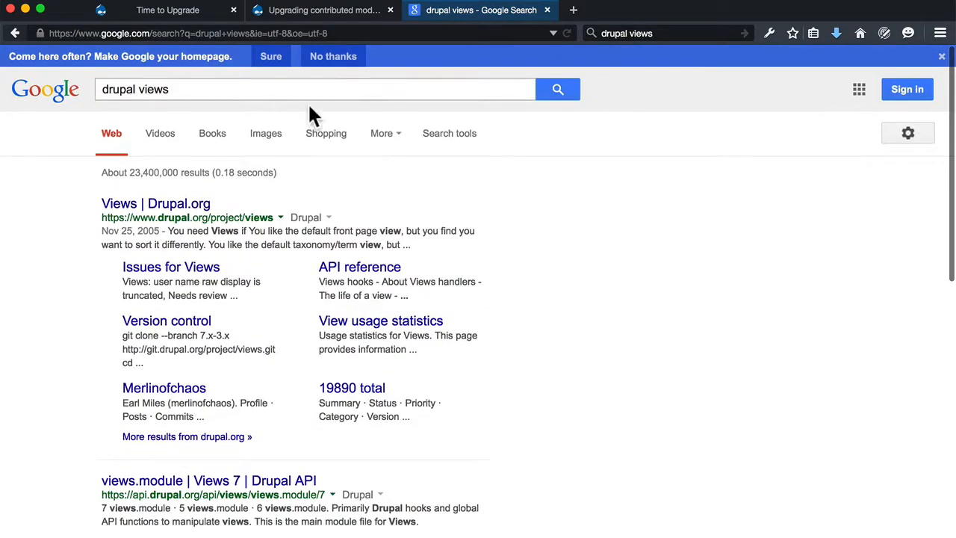
left_click(163, 207)
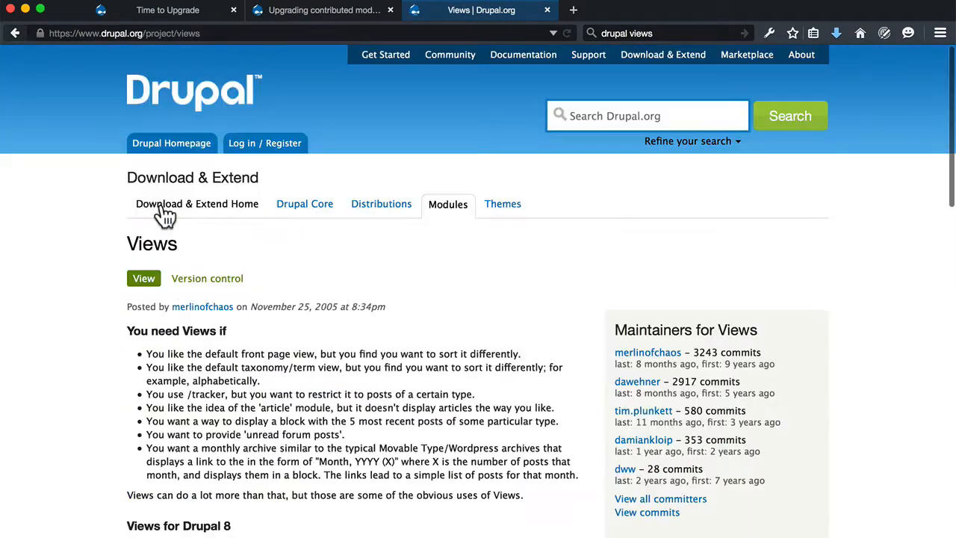
Save the recommended Views 7.x-3.8 tar.gz release to the Desktop as views-7.x-3.8.tar.gz
scroll(309, 246, "down", 15)
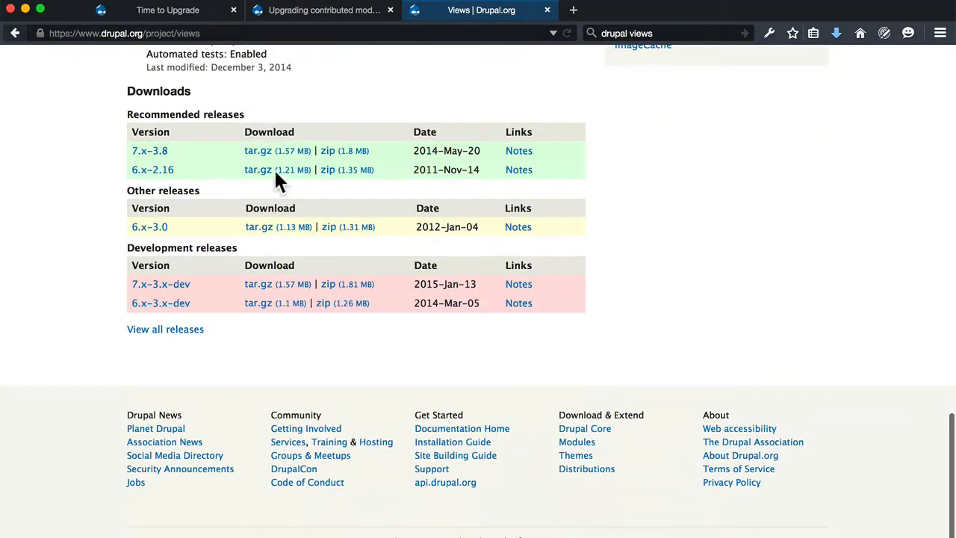
right_click(271, 154)
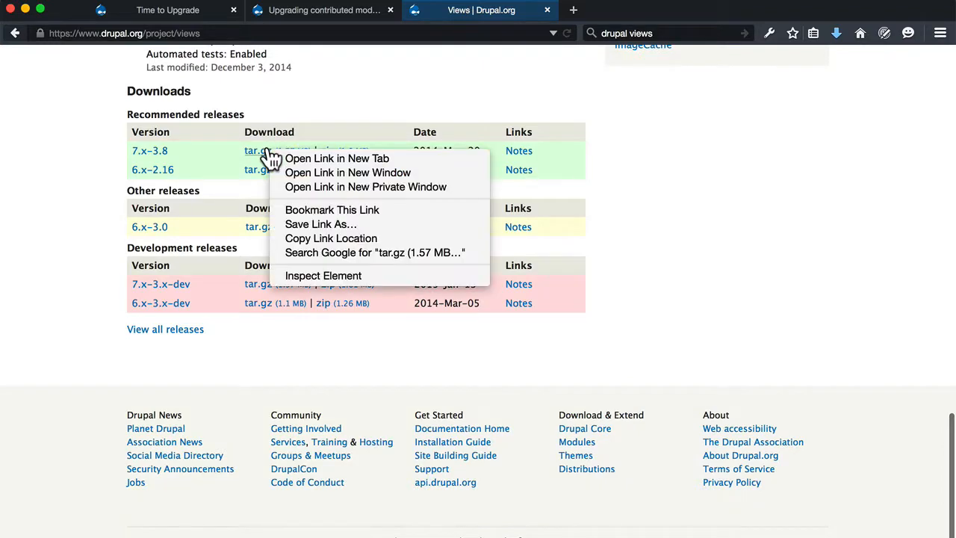
left_click(318, 223)
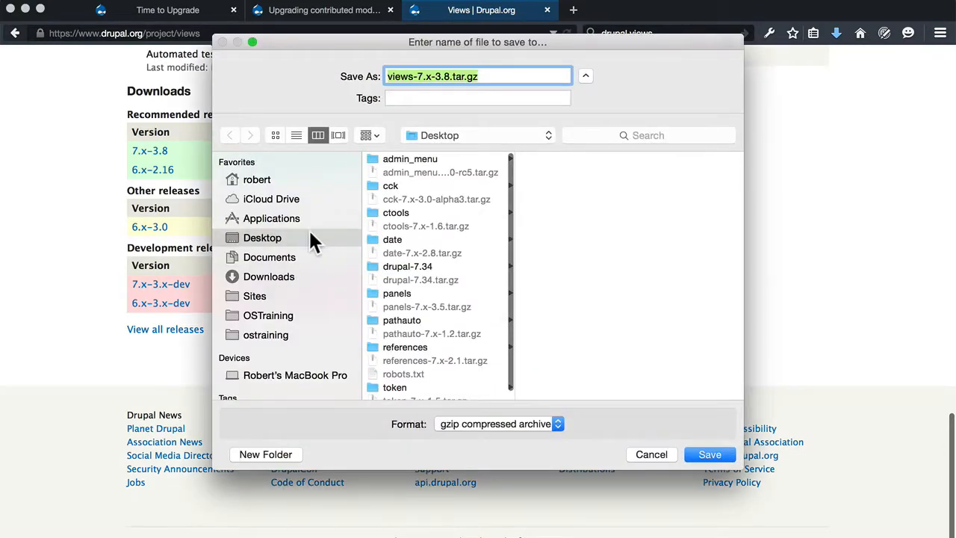
left_click(712, 451)
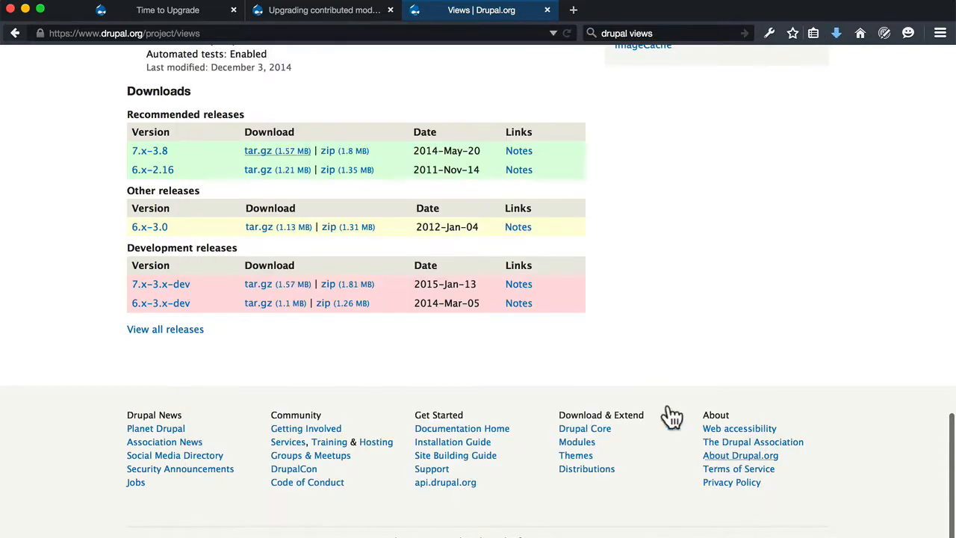
Switch to Finder, extract views-7.x-3.8.tar.gz on the Desktop, and copy the extracted views folder
key("super+Tab")
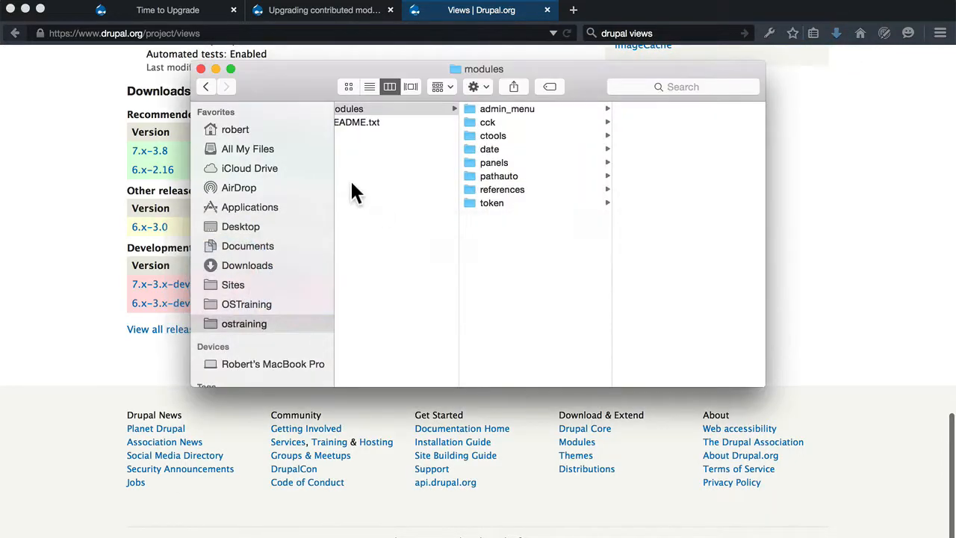
left_click(243, 223)
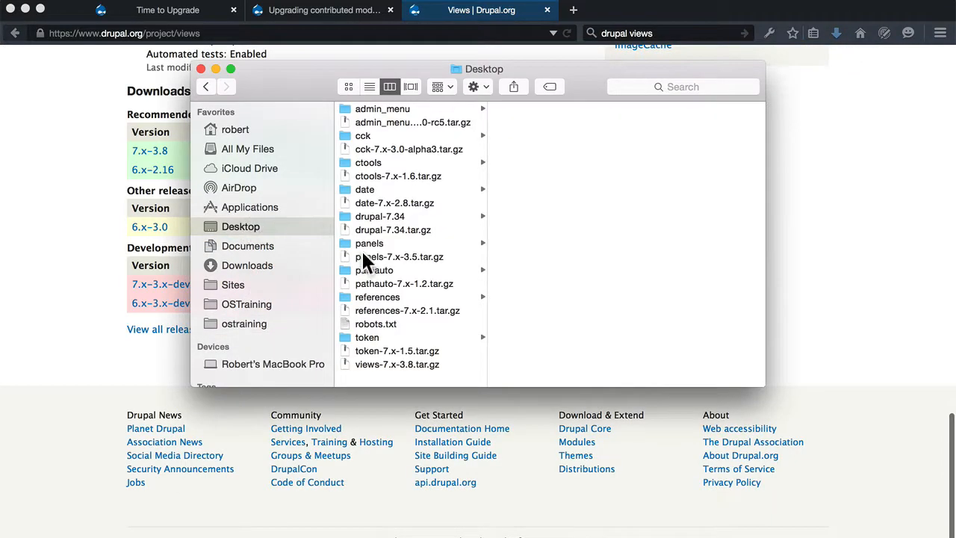
double_click(386, 359)
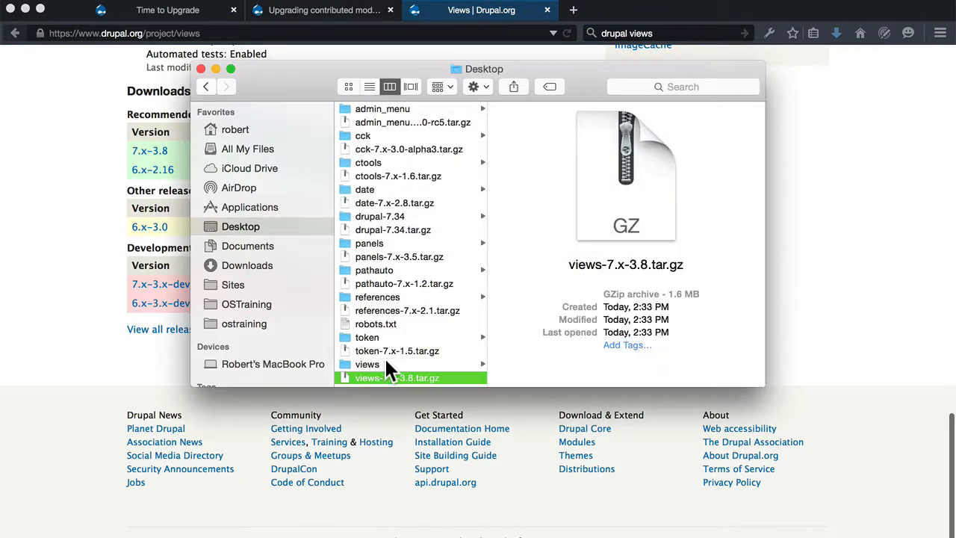
left_click(372, 361)
right_click(373, 360)
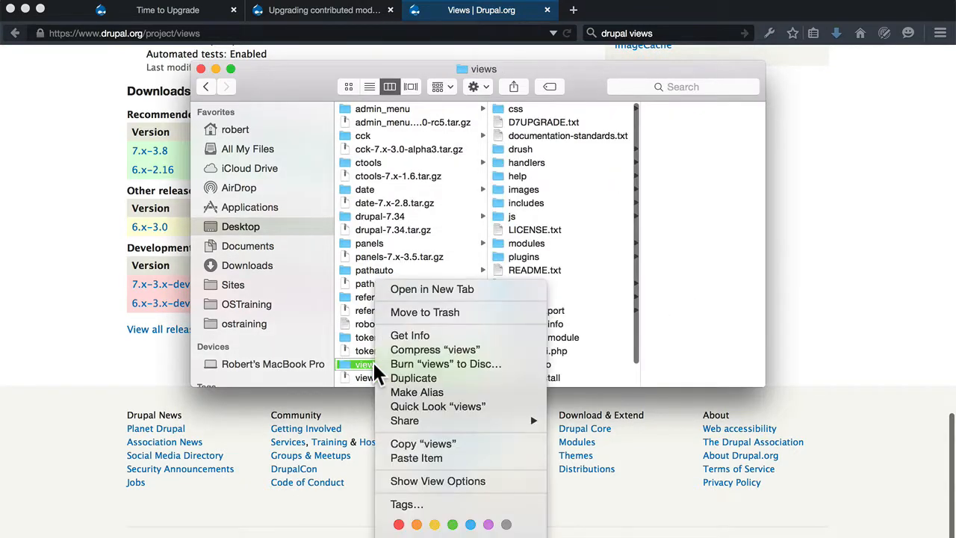
left_click(407, 443)
Paste the copied views folder into the ostraining site's sites/all/modules folder
left_click(247, 329)
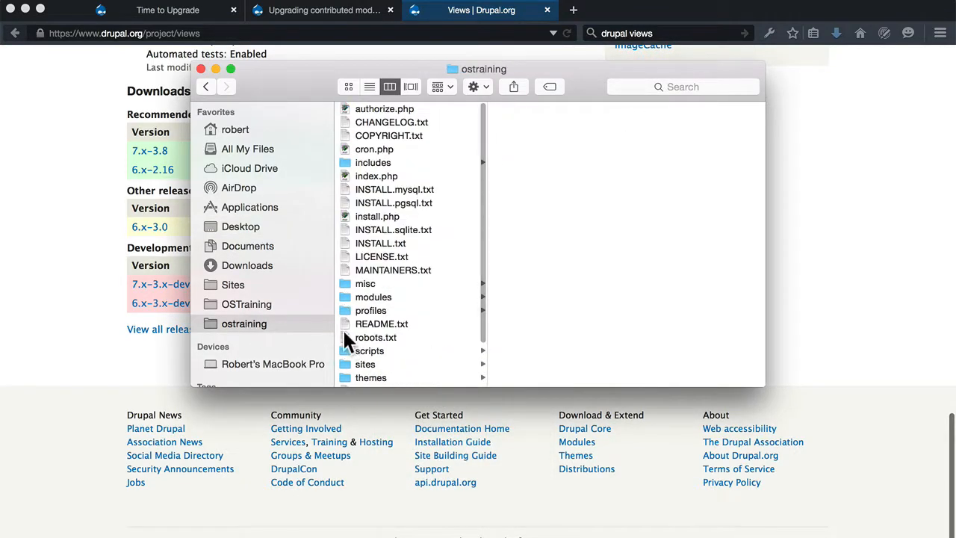
left_click(375, 364)
left_click(556, 108)
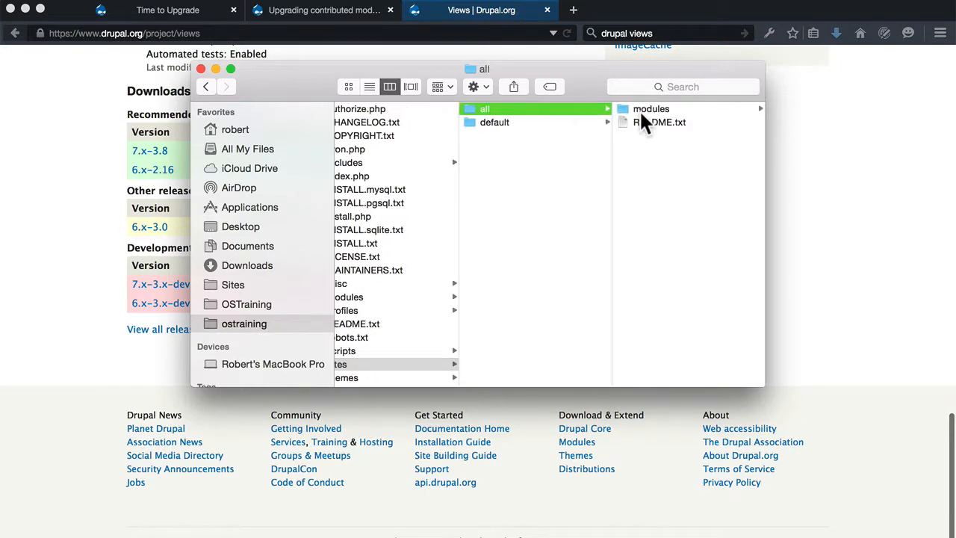
left_click(639, 109)
right_click(671, 243)
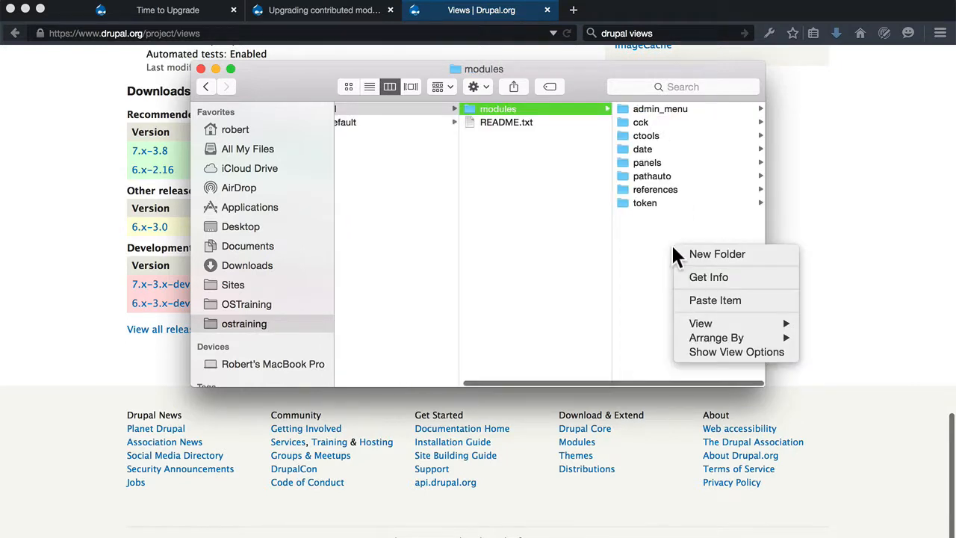
left_click(696, 301)
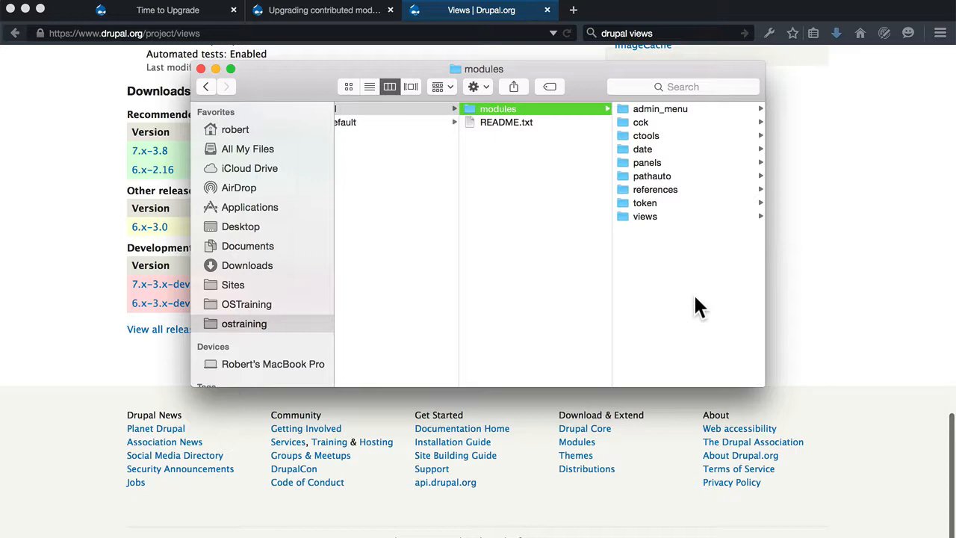
Switch to the browser and enable the Views and Views UI modules on the Time to Upgrade site, saving the configuration
left_click(187, 13)
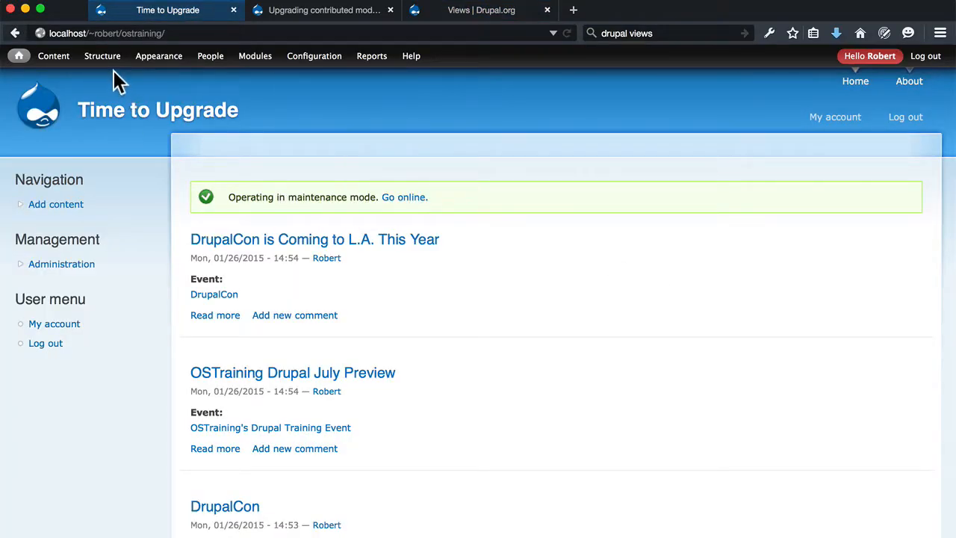
left_click(257, 64)
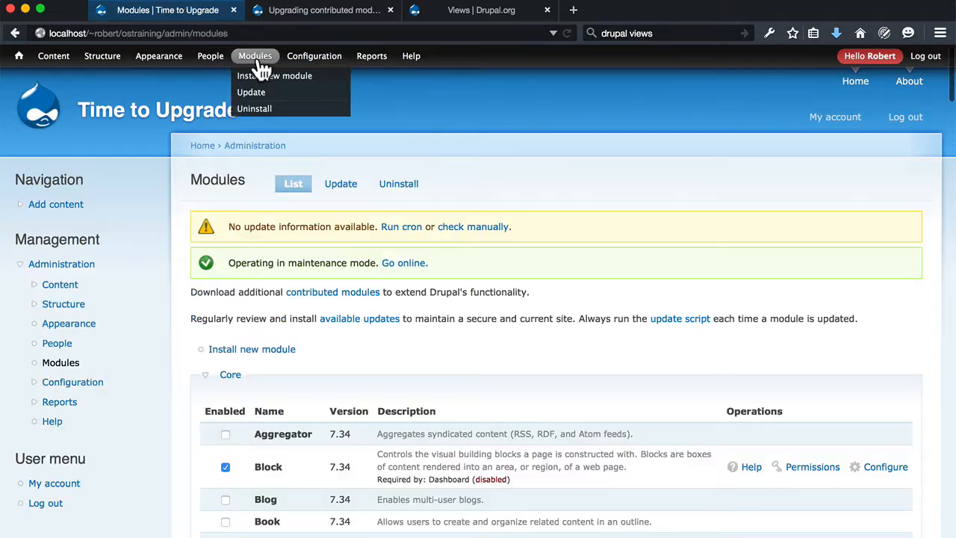
scroll(502, 269, "down", 20)
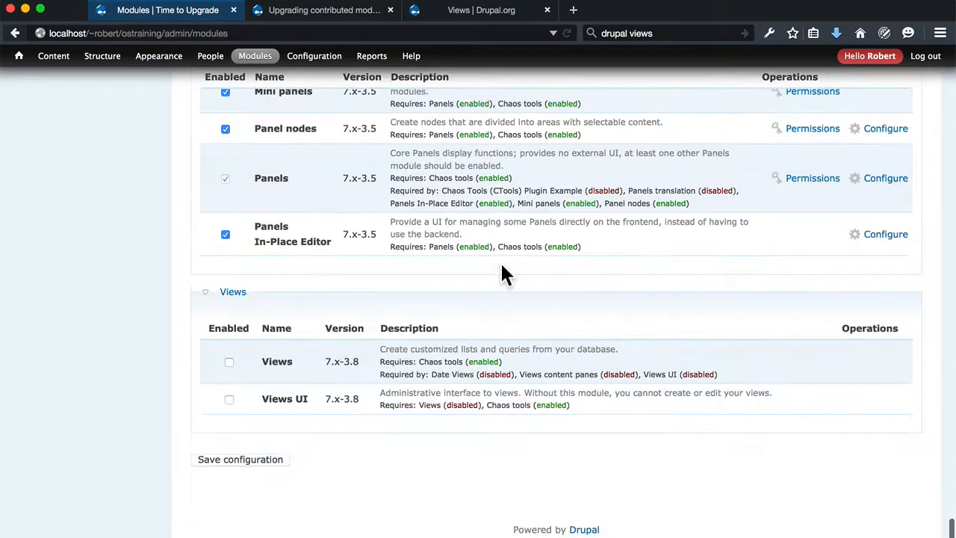
left_click(229, 362)
left_click(229, 399)
left_click(271, 461)
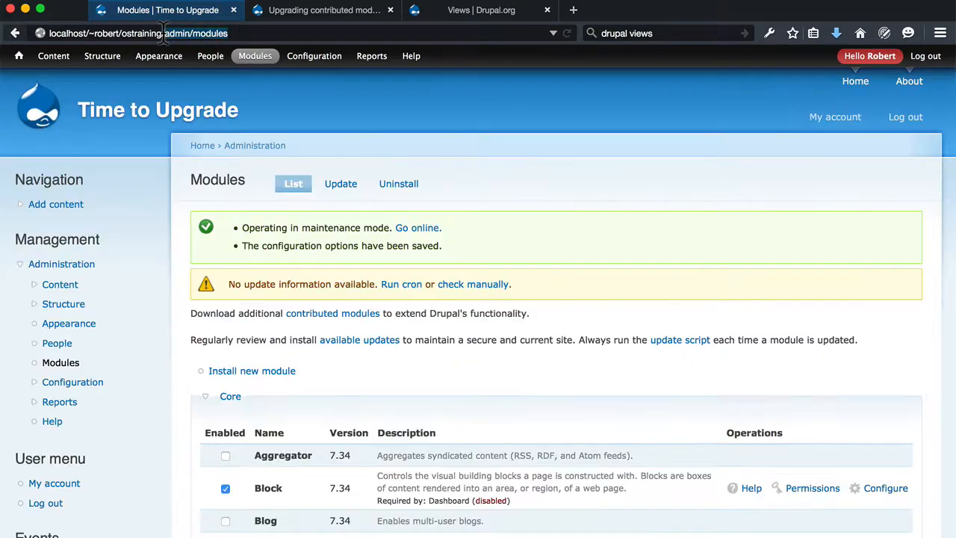
Run the site's update.php, apply the pending database updates, and return to the front page
type("update.php")
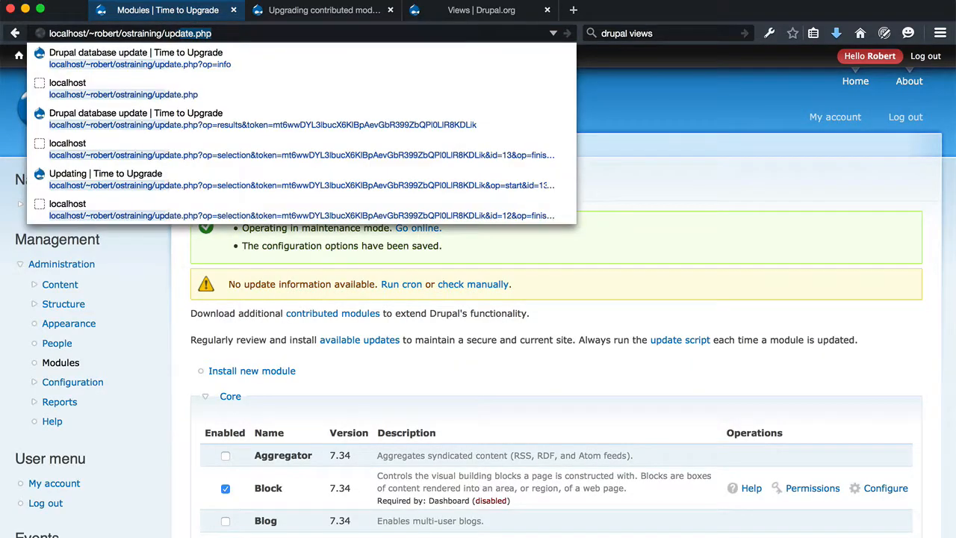
key("Return")
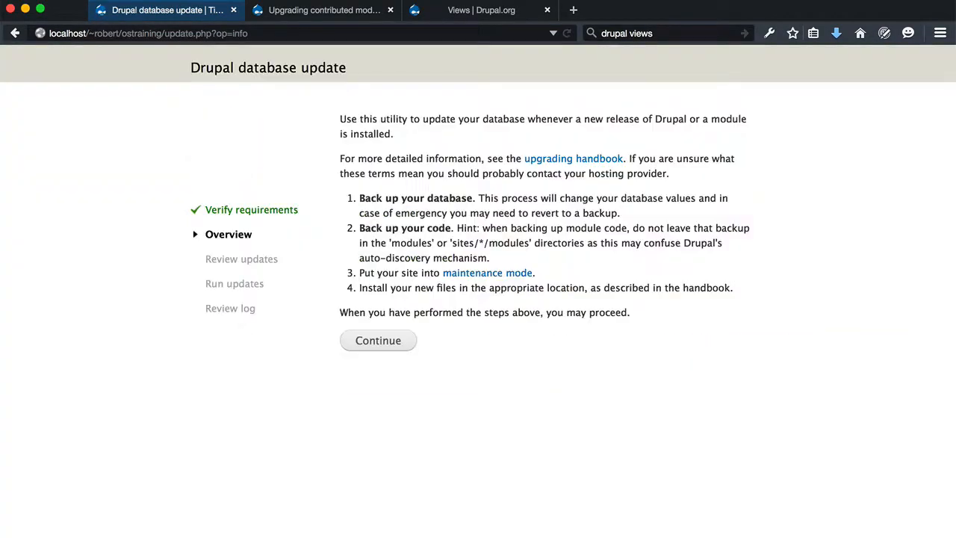
left_click(396, 342)
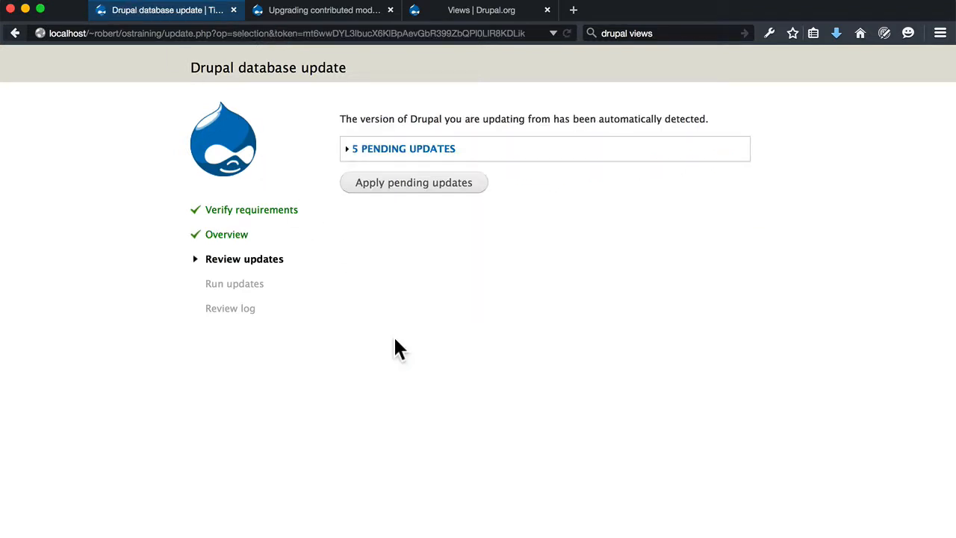
left_click(416, 187)
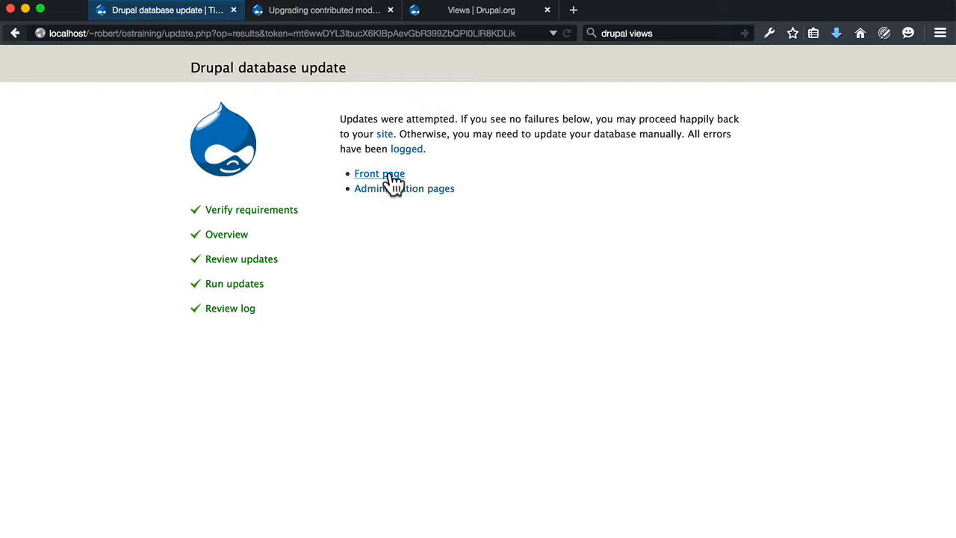
left_click(392, 176)
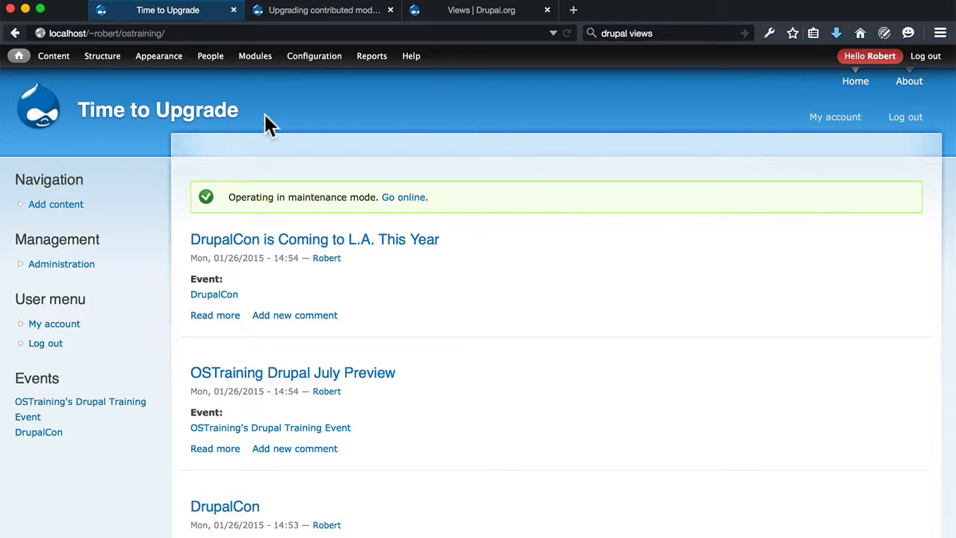
Review the site's module list against the folders in Finder to check which upgraded modules are enabled
left_click(263, 59)
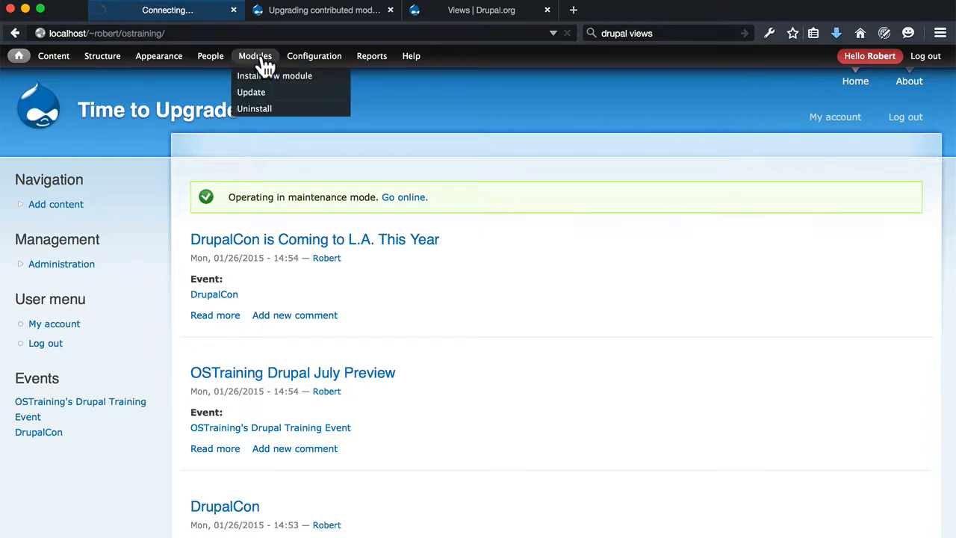
scroll(623, 254, "down", 5)
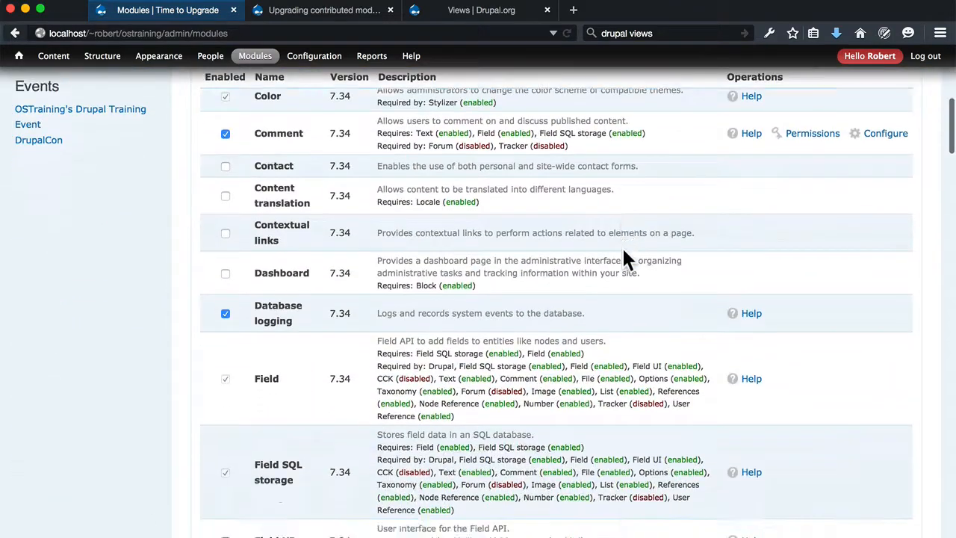
scroll(623, 251, "down", 20)
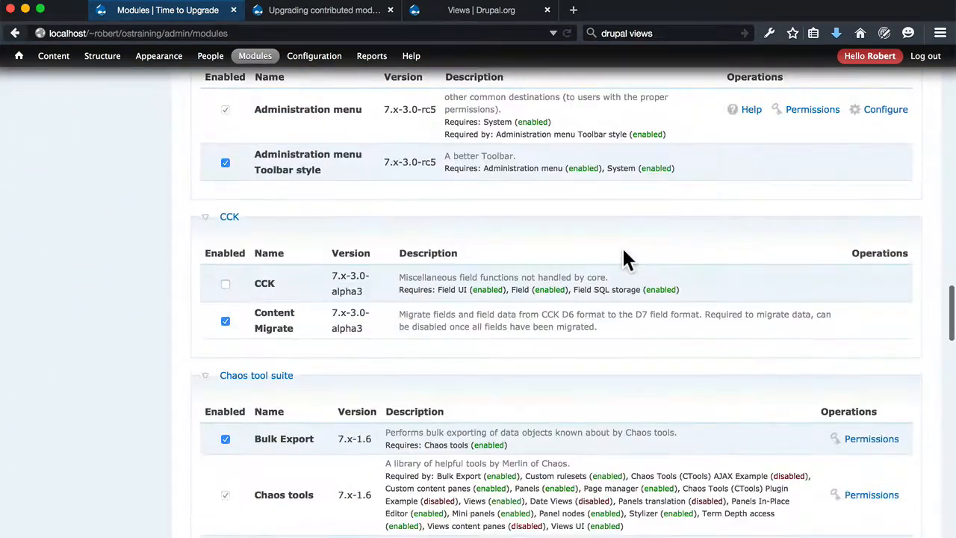
scroll(624, 254, "down", 20)
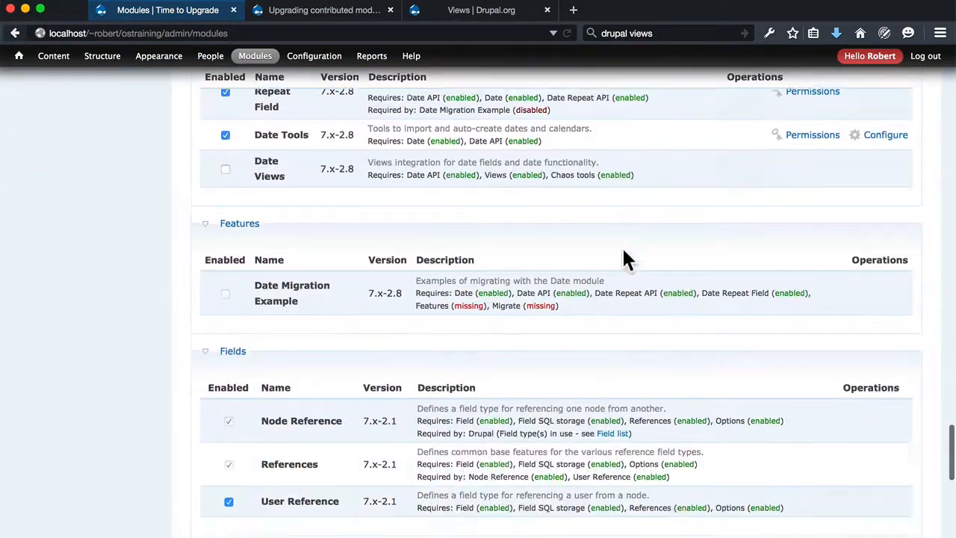
scroll(624, 257, "down", 20)
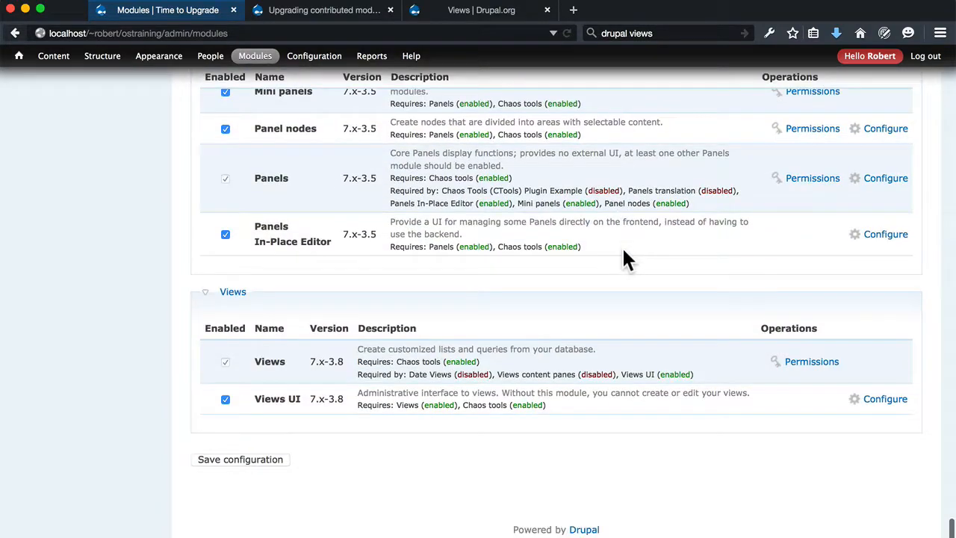
scroll(623, 247, "up", 5)
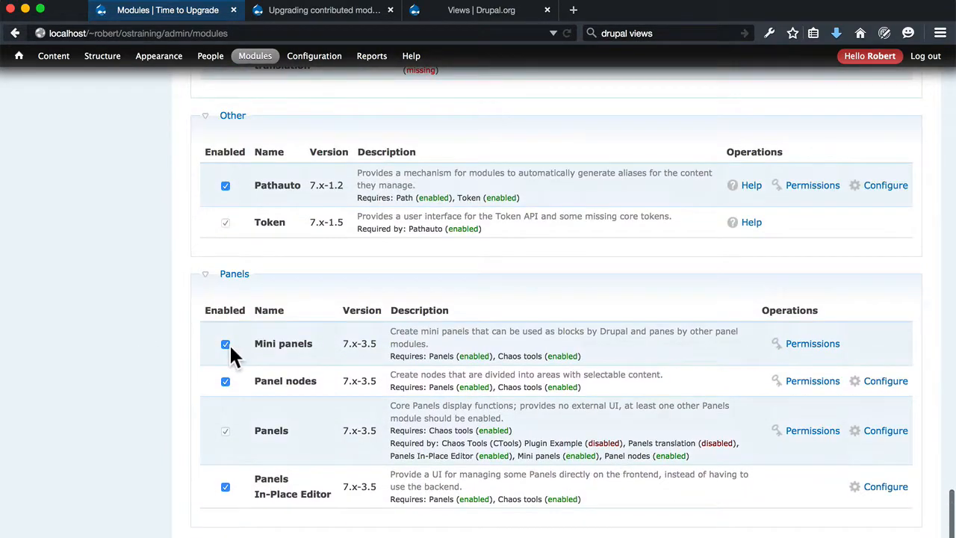
scroll(459, 377, "up", 8)
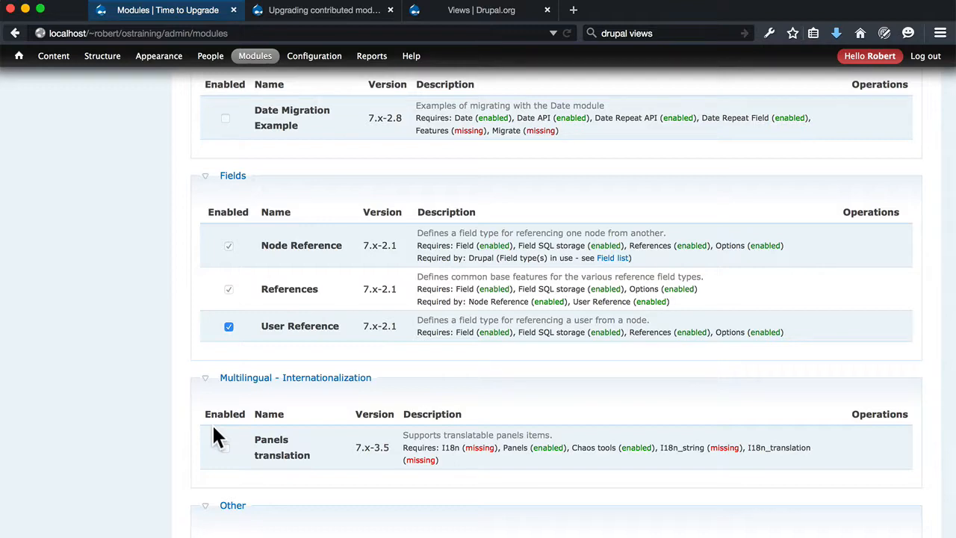
key("super+Tab")
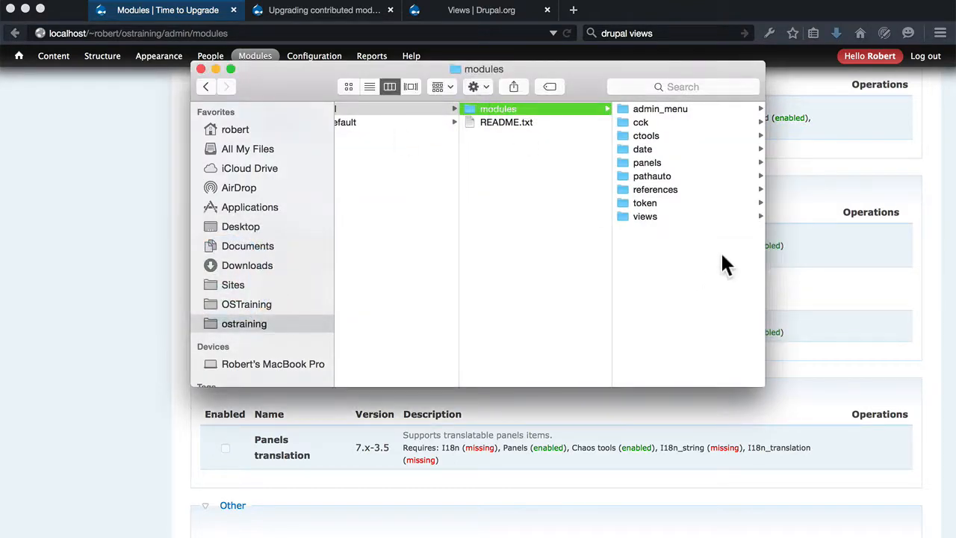
left_click(837, 374)
Disable the Content Migrate module in the CCK group and save the module configuration
scroll(836, 373, "up", 5)
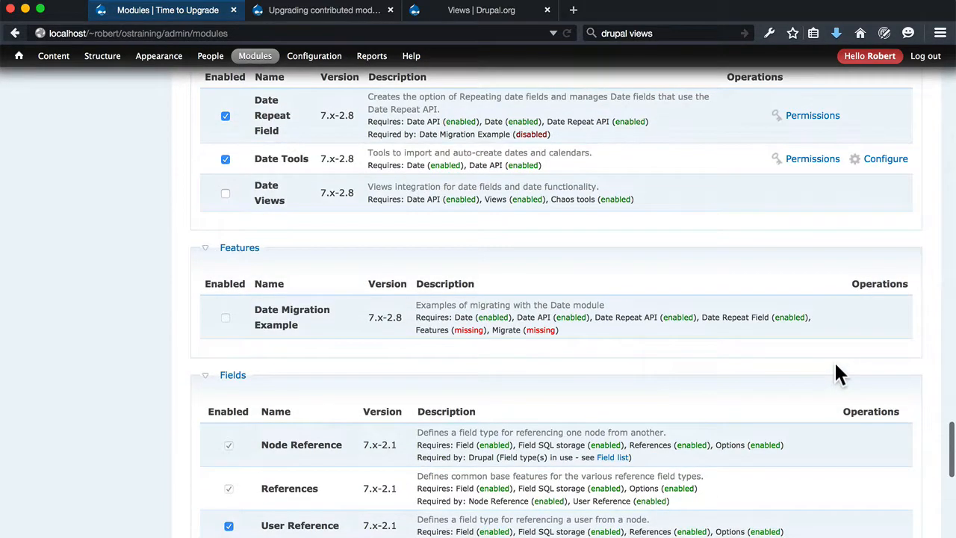
scroll(837, 374, "up", 10)
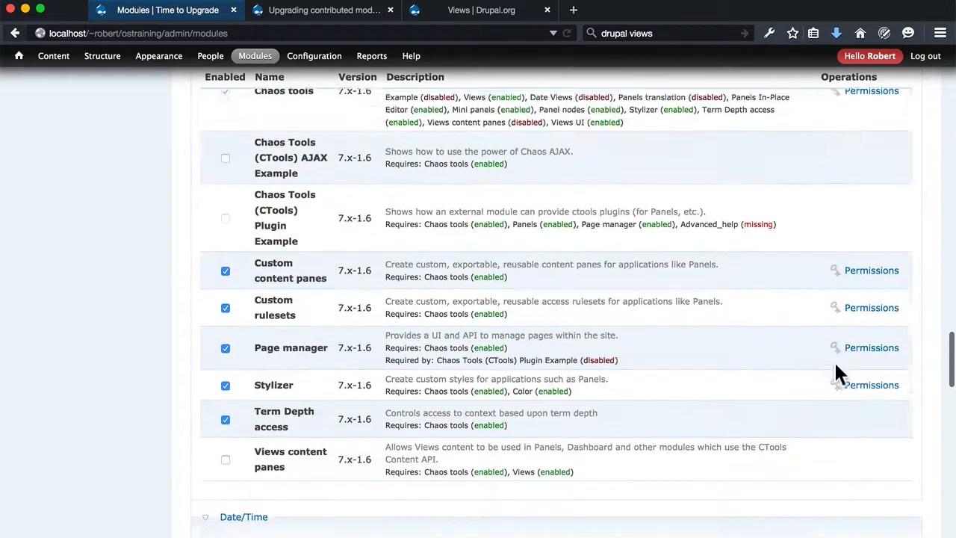
scroll(835, 366, "up", 6)
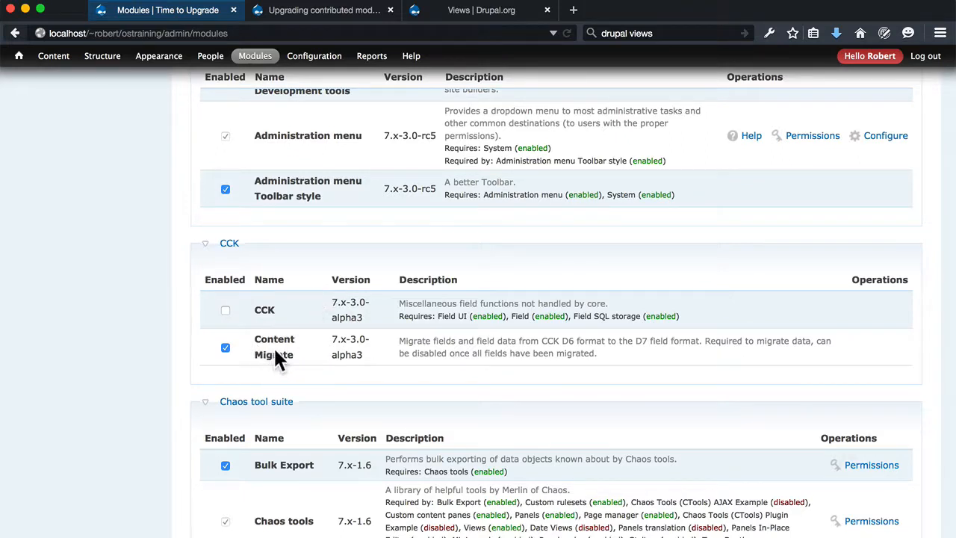
left_click(225, 349)
scroll(224, 348, "down", 15)
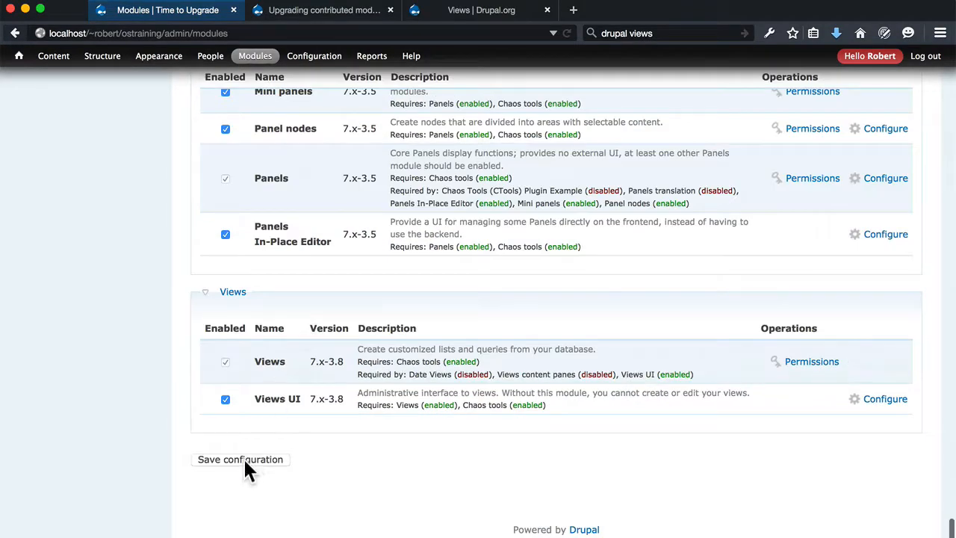
left_click(248, 468)
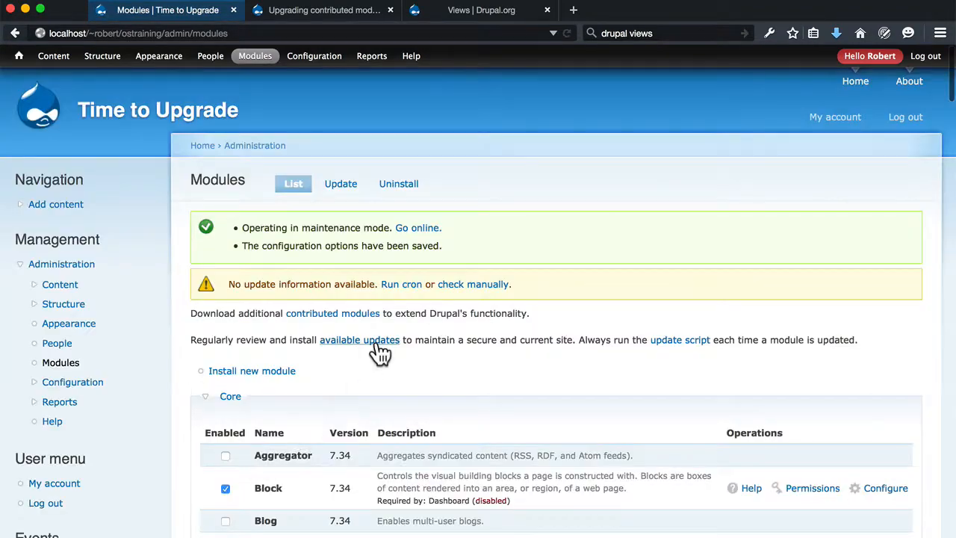
Switch to Finder and move the cck folder from the site's modules folder to the Trash
scroll(378, 351, "down", 12)
scroll(377, 351, "down", 15)
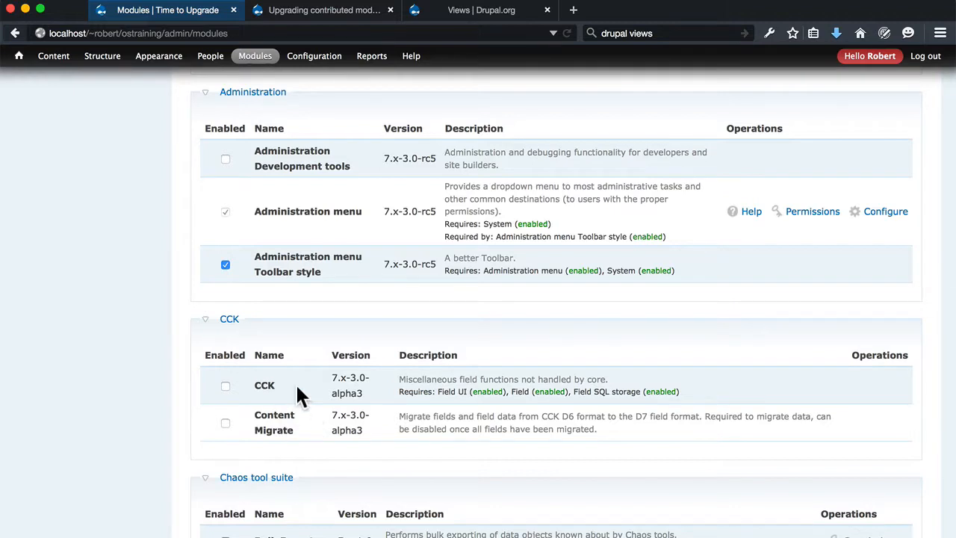
key("super+Tab")
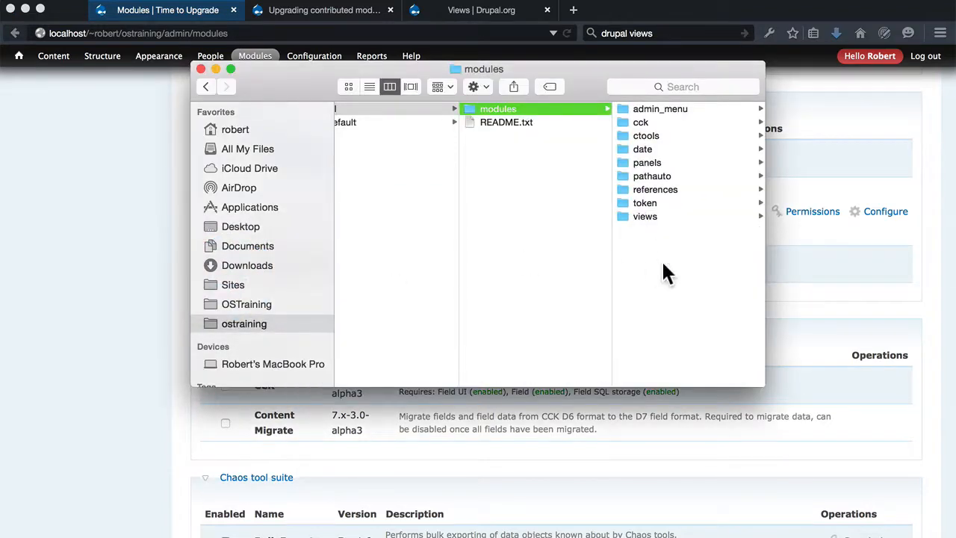
left_click(642, 122)
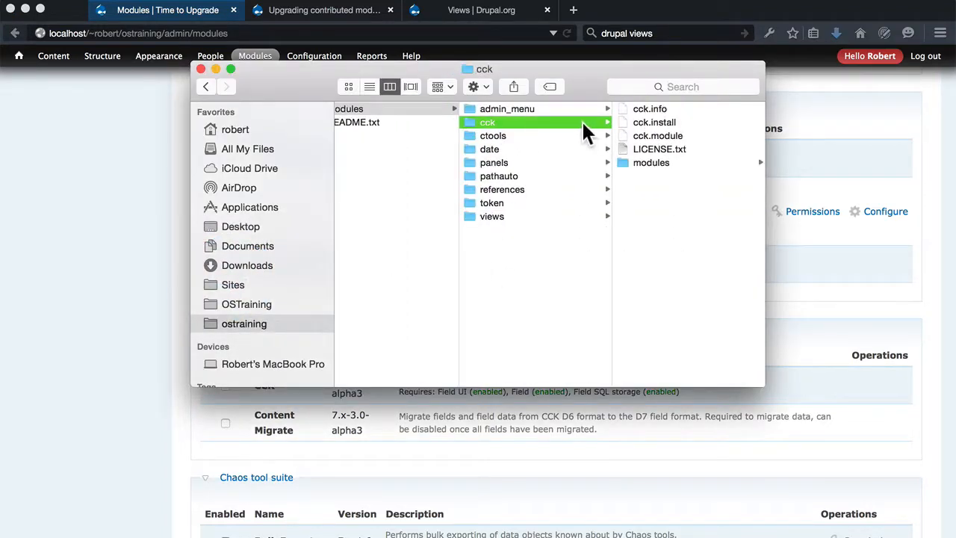
right_click(581, 119)
left_click(612, 149)
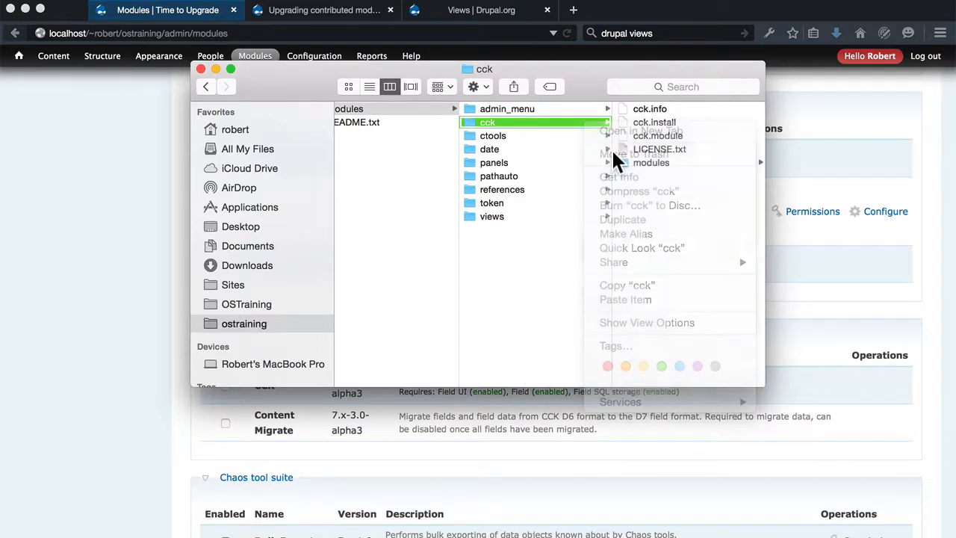
left_click(606, 149)
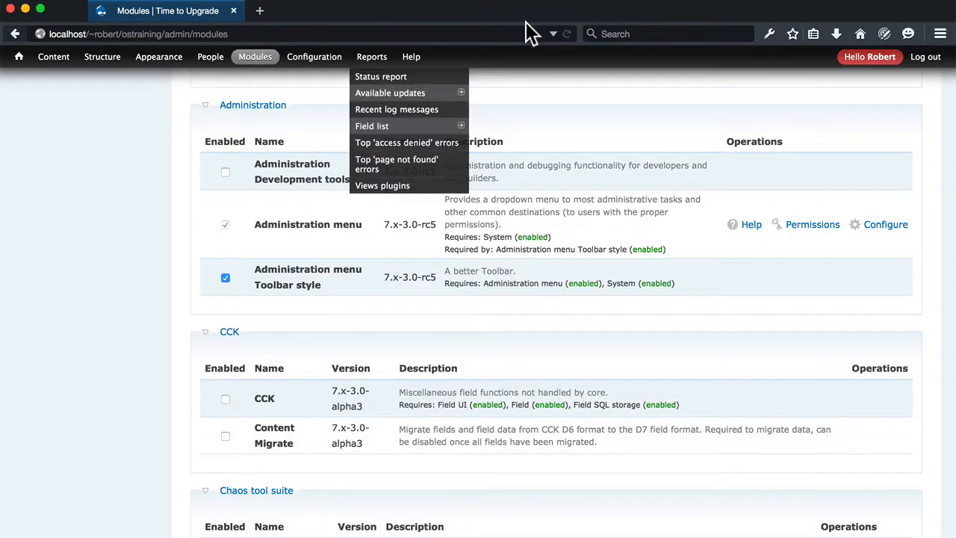
Switch back to the browser, reload the Modules page, and check the core modules' dependencies for remaining CCK references
left_click(567, 33)
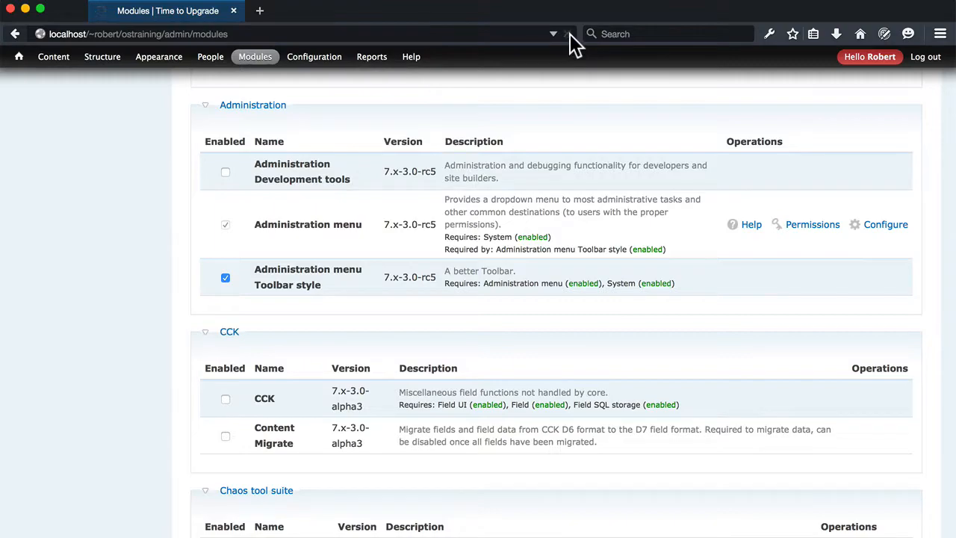
scroll(560, 288, "up", 20)
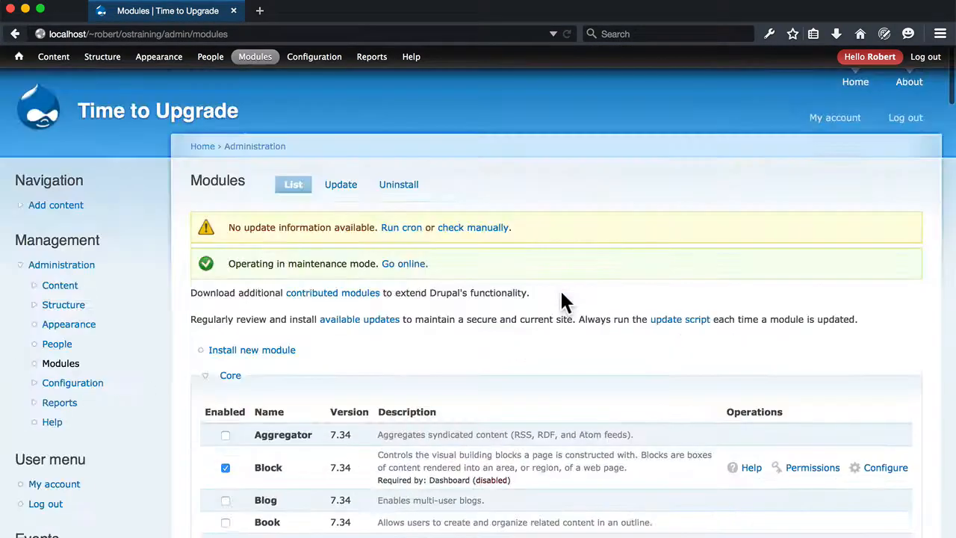
scroll(558, 141, "down", 6)
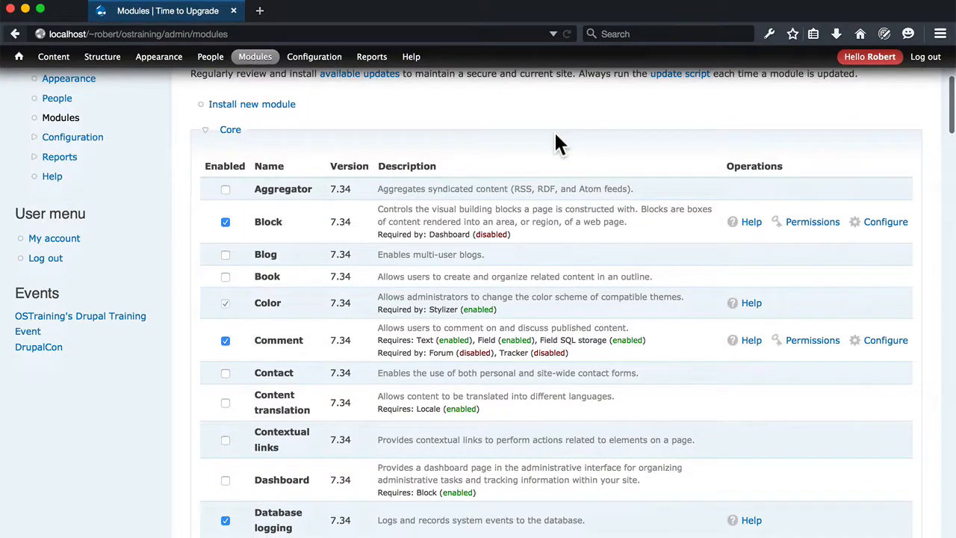
scroll(525, 150, "down", 4)
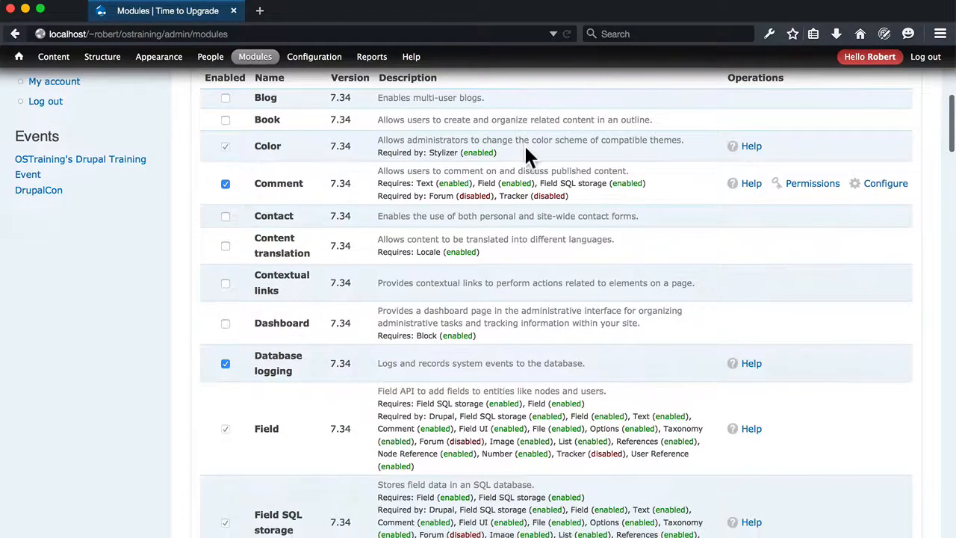
scroll(525, 150, "down", 4)
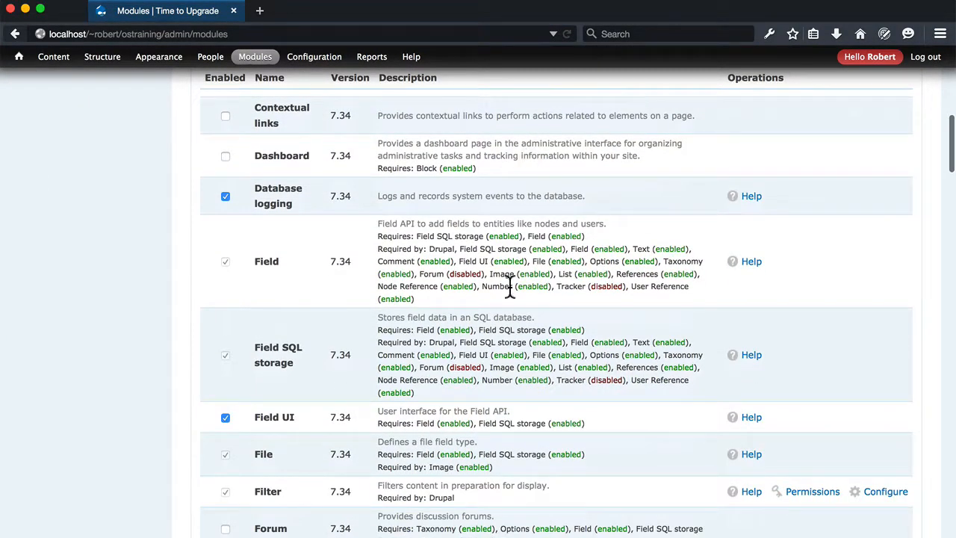
scroll(579, 155, "down", 12)
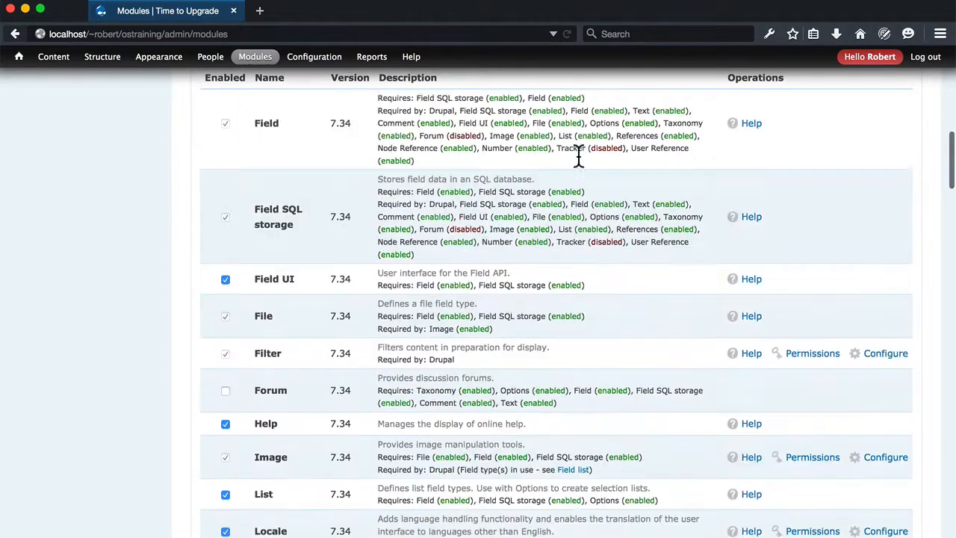
scroll(579, 155, "down", 11)
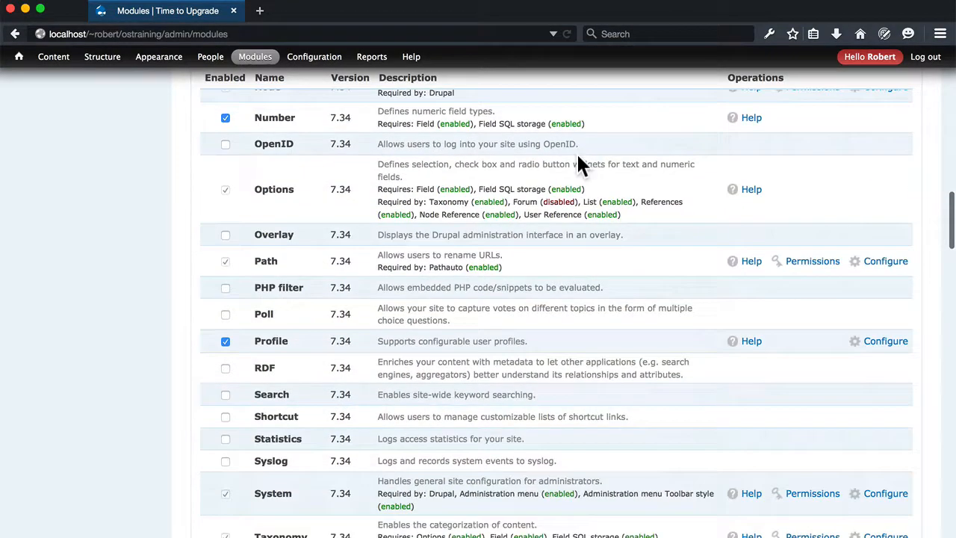
Enable the Views content panes and Date Views modules and save the module configuration
scroll(579, 159, "down", 10)
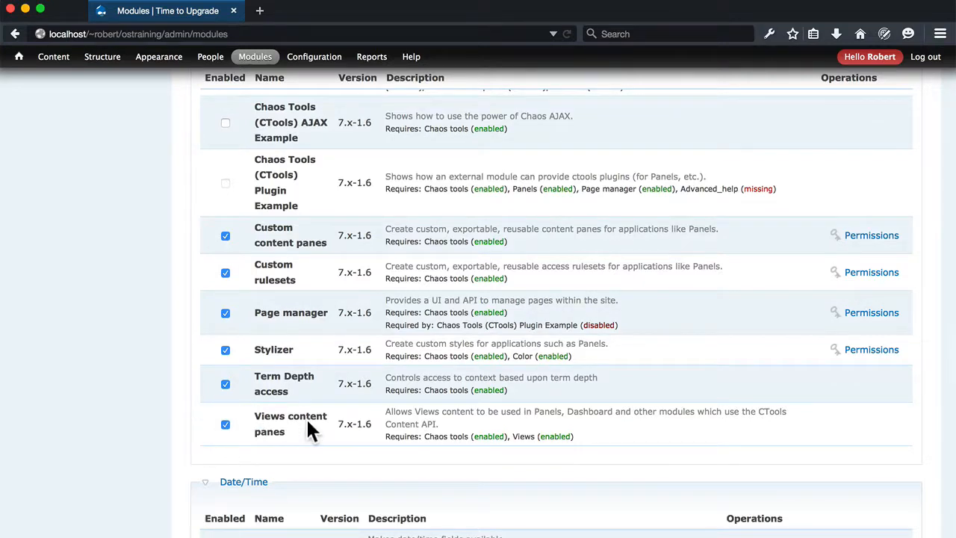
scroll(306, 426, "down", 10)
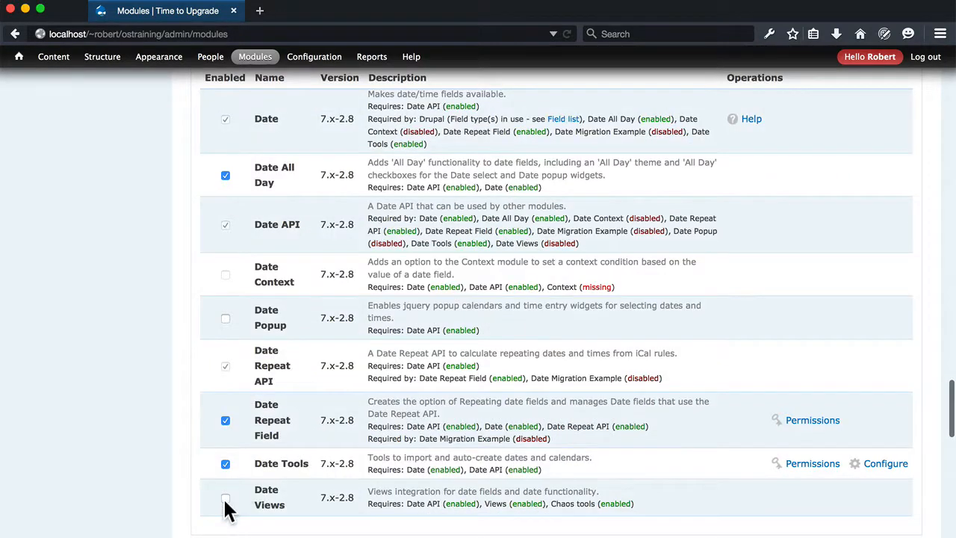
left_click(225, 498)
scroll(178, 432, "down", 10)
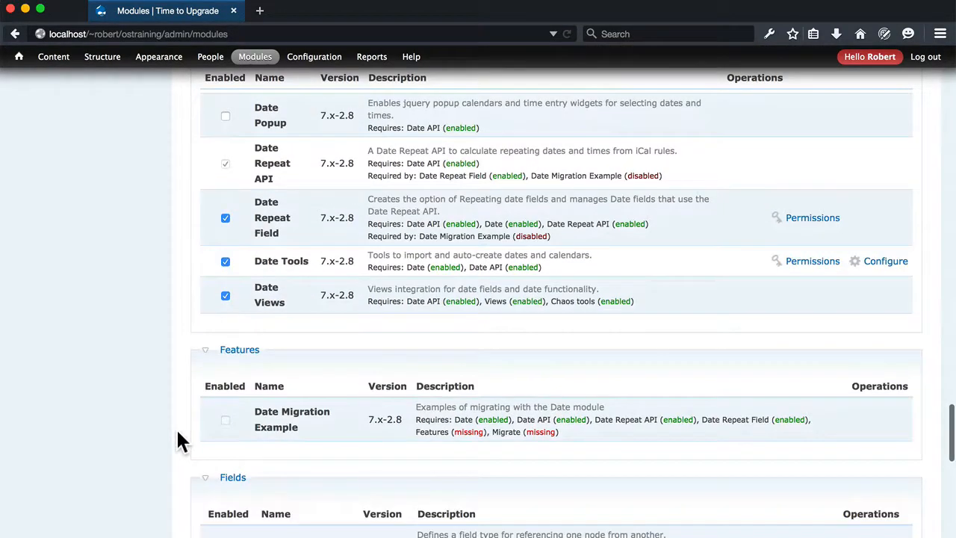
scroll(177, 432, "down", 8)
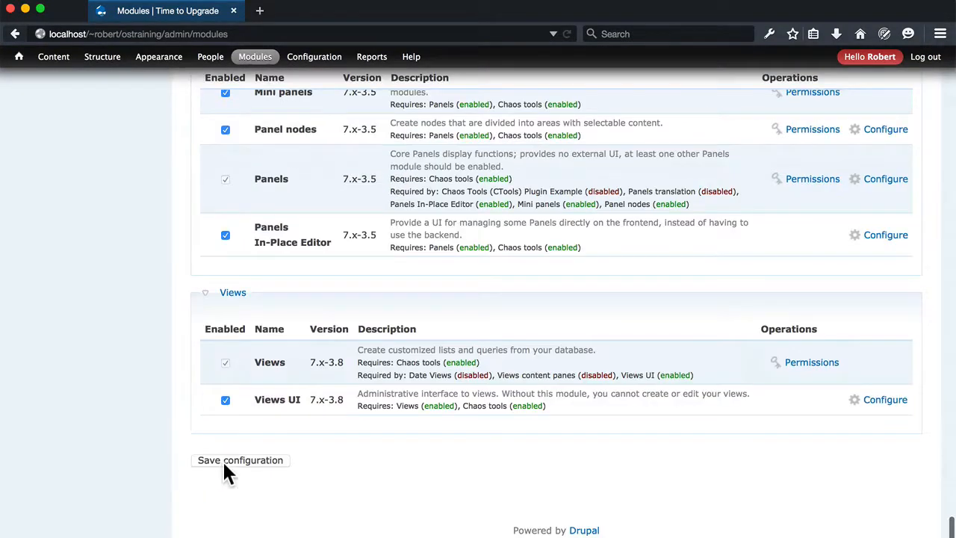
left_click(225, 463)
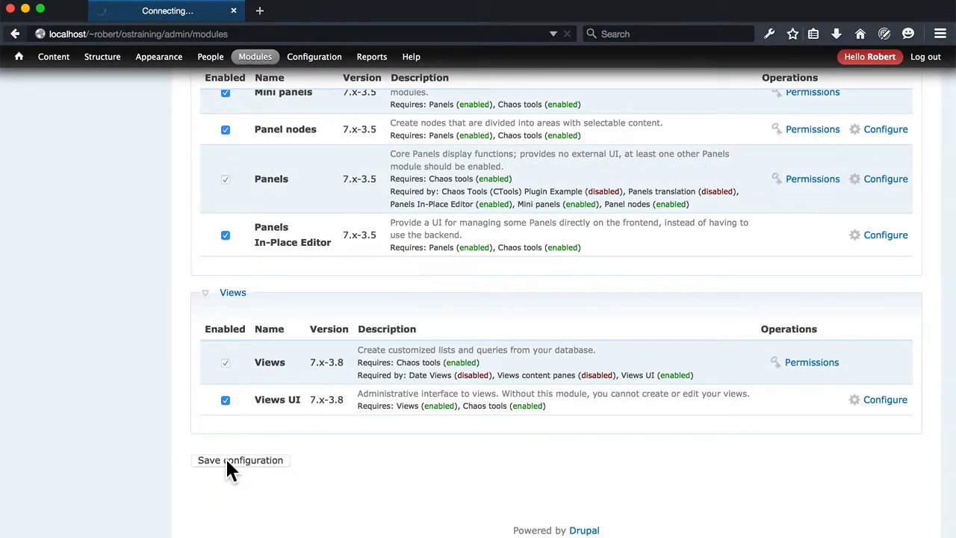